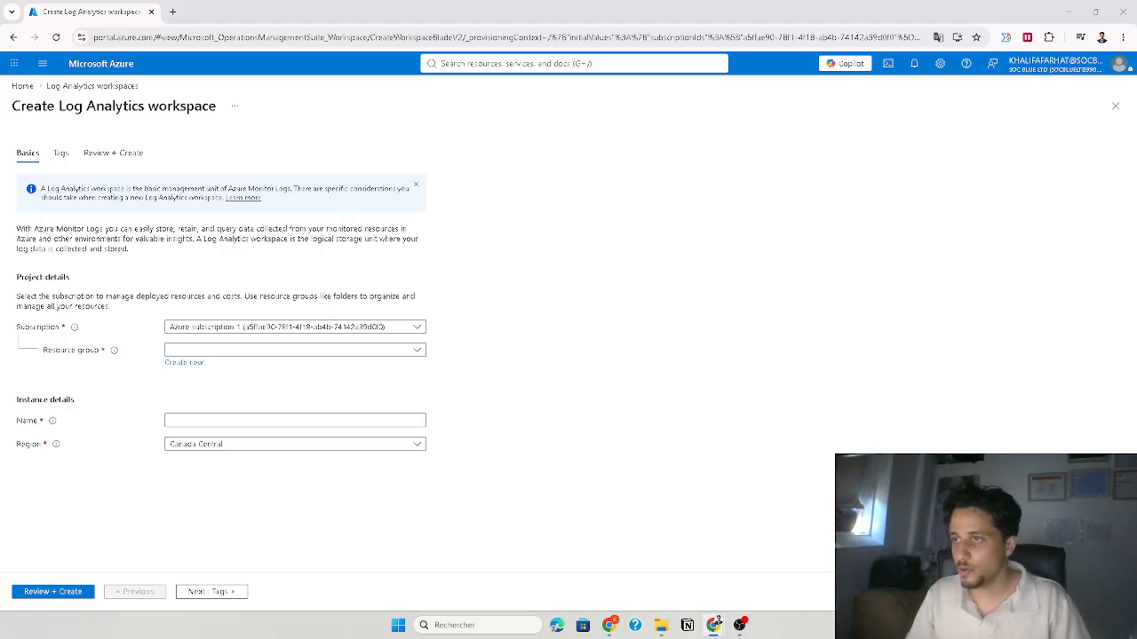
Switch to the Microsoft Whiteboard tab and sketch a black box with a header row, labelled "Table" above it.
{"action": "left_click_drag", "start_coordinate": [657, 3], "coordinate": [429, 25]}
{"action": "left_click", "coordinate": [803, 175]}
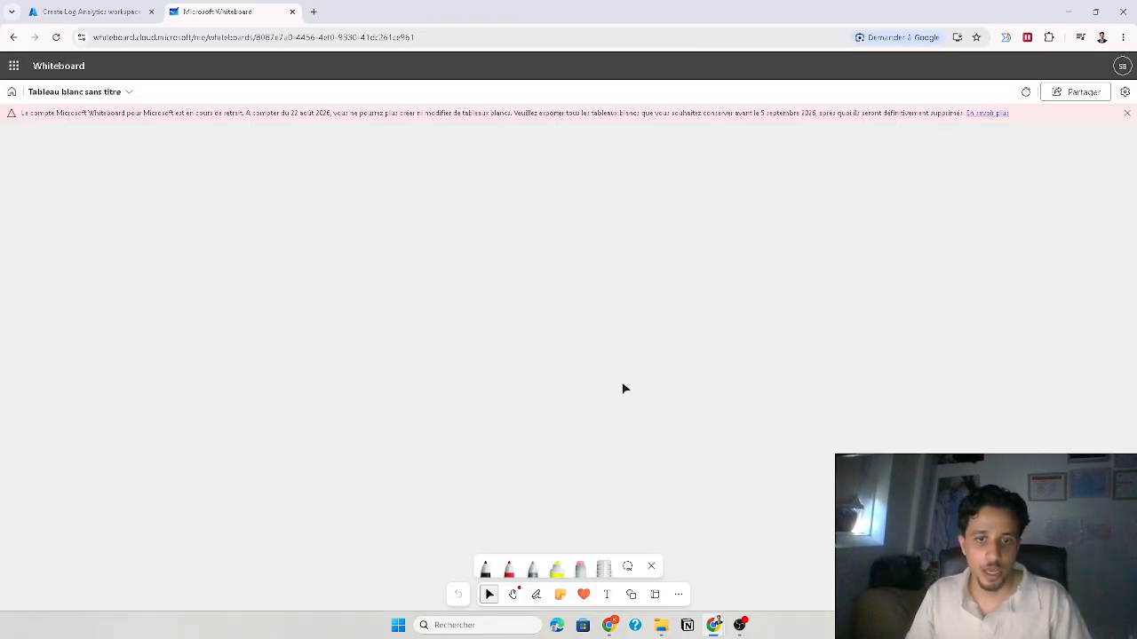
{"action": "left_click", "coordinate": [535, 593]}
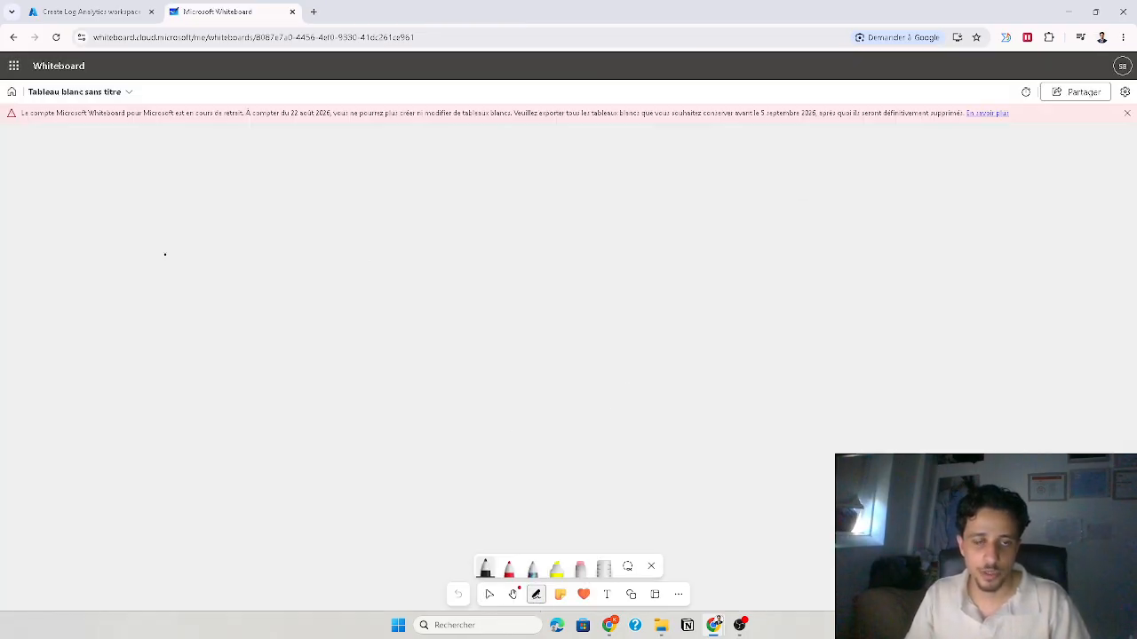
{"action": "left_click_drag", "start_coordinate": [138, 306], "coordinate": [161, 376]}
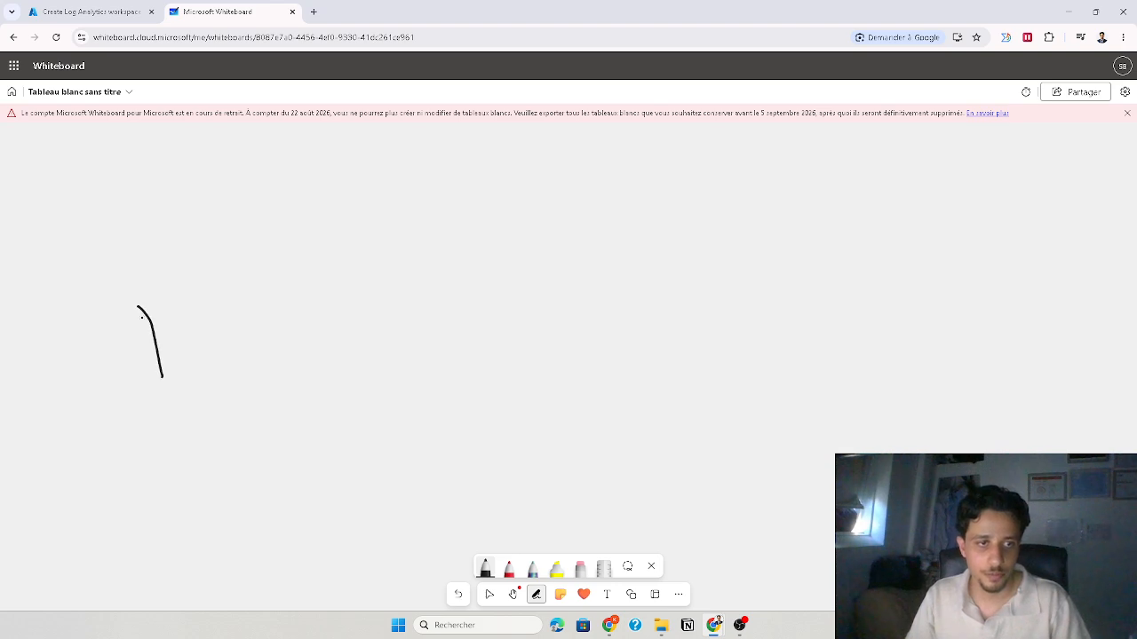
{"action": "mouse_move", "coordinate": [137, 307]}
{"action": "left_mouse_down"}
{"action": "mouse_move", "coordinate": [256, 296]}
{"action": "mouse_move", "coordinate": [165, 380]}
{"action": "left_mouse_up"}
{"action": "left_click_drag", "start_coordinate": [158, 334], "coordinate": [252, 325]}
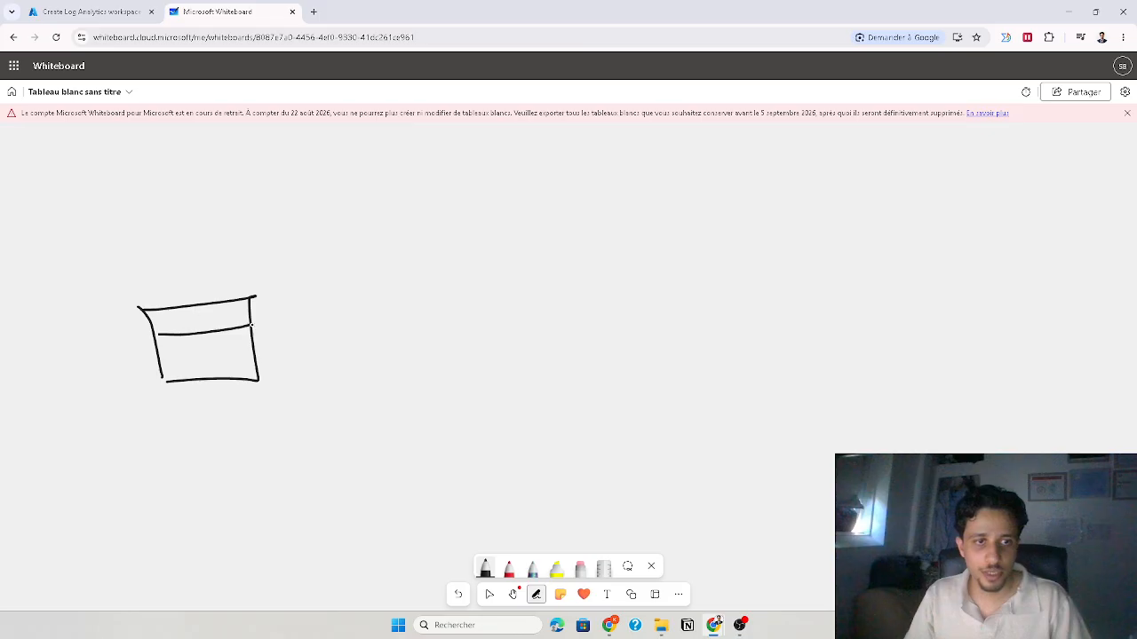
{"action": "mouse_move", "coordinate": [130, 246]}
{"action": "left_mouse_down"}
{"action": "mouse_move", "coordinate": [158, 237]}
{"action": "mouse_move", "coordinate": [151, 274]}
{"action": "mouse_move", "coordinate": [200, 266]}
{"action": "mouse_move", "coordinate": [213, 282]}
{"action": "left_mouse_up"}
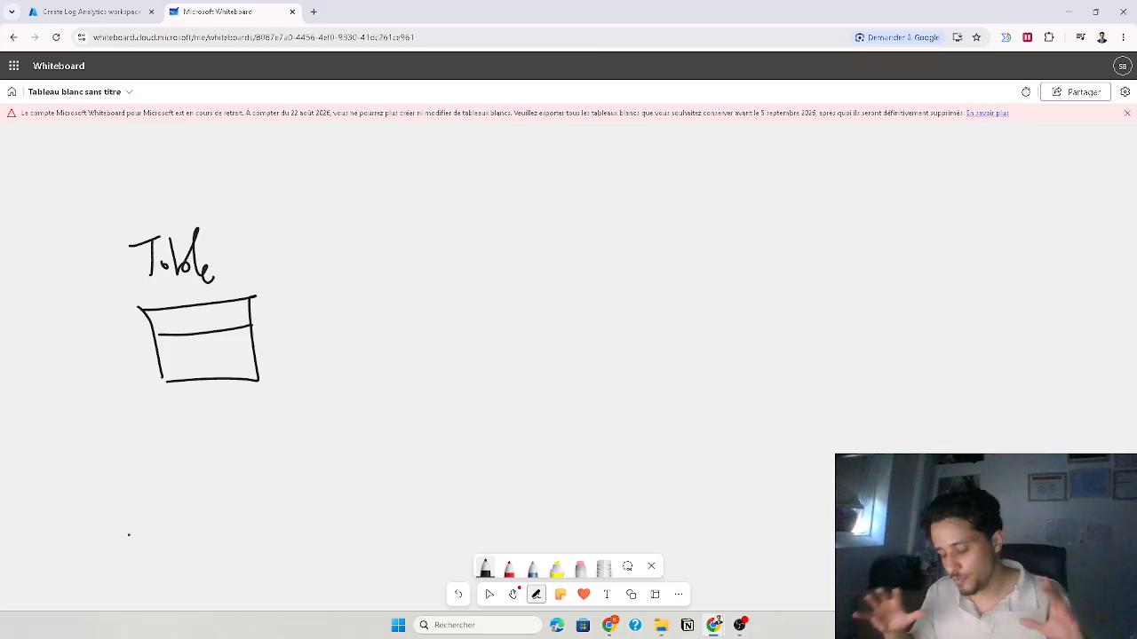
Draw a curved arrow pointing up to the table box and handwrite three short notes beside the box.
{"action": "mouse_move", "coordinate": [114, 483]}
{"action": "left_mouse_down"}
{"action": "mouse_move", "coordinate": [135, 399]}
{"action": "mouse_move", "coordinate": [158, 415]}
{"action": "left_mouse_up"}
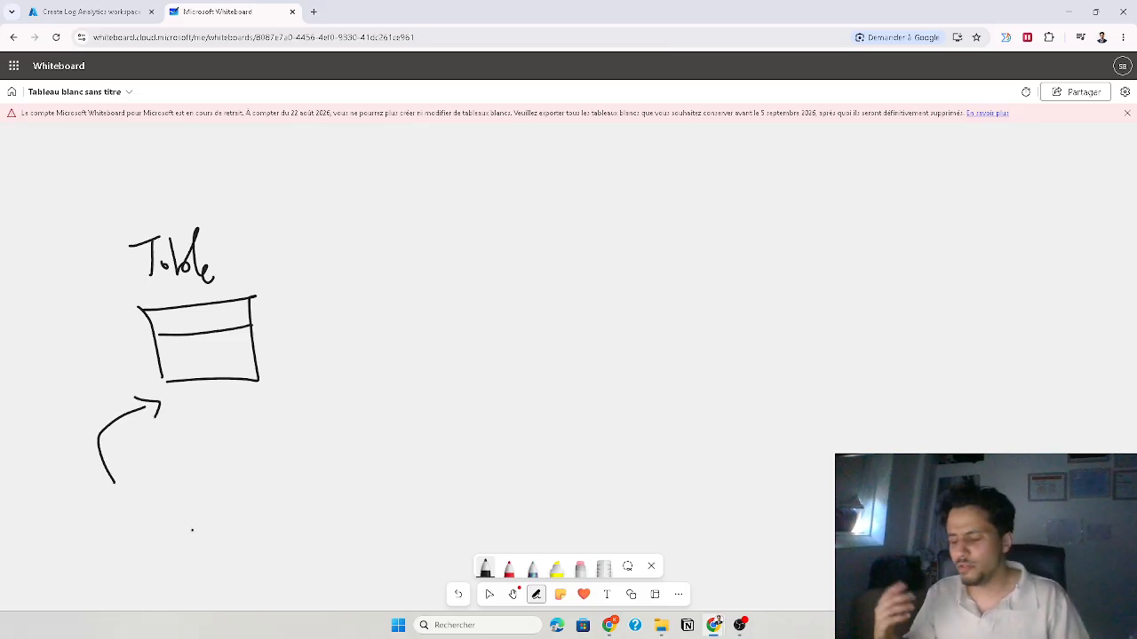
{"action": "mouse_move", "coordinate": [269, 303]}
{"action": "left_mouse_down"}
{"action": "mouse_move", "coordinate": [279, 331]}
{"action": "mouse_move", "coordinate": [328, 316]}
{"action": "mouse_move", "coordinate": [373, 283]}
{"action": "mouse_move", "coordinate": [367, 338]}
{"action": "mouse_move", "coordinate": [322, 359]}
{"action": "mouse_move", "coordinate": [350, 341]}
{"action": "left_mouse_up"}
{"action": "left_click_drag", "start_coordinate": [315, 387], "coordinate": [349, 389]}
{"action": "left_click_drag", "start_coordinate": [354, 366], "coordinate": [358, 368]}
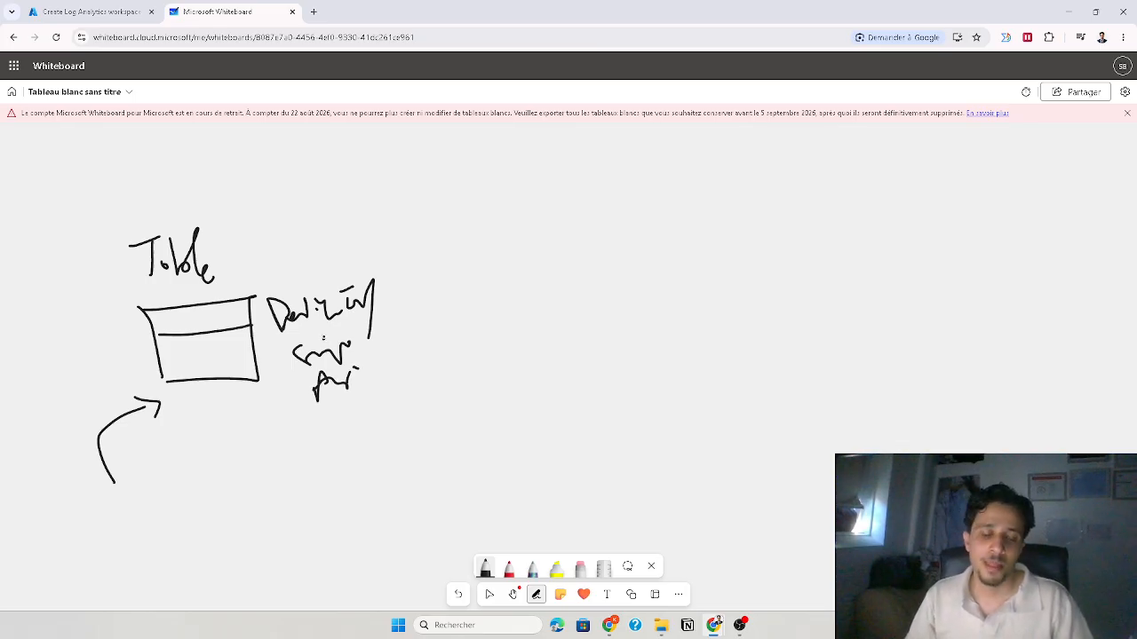
Sketch three small source boxes in a row beneath the table, with arrows from the middle and last boxes up to it.
{"action": "mouse_move", "coordinate": [46, 513]}
{"action": "left_mouse_down"}
{"action": "mouse_move", "coordinate": [68, 516]}
{"action": "mouse_move", "coordinate": [48, 567]}
{"action": "left_mouse_up"}
{"action": "left_click_drag", "start_coordinate": [50, 520], "coordinate": [50, 565]}
{"action": "mouse_move", "coordinate": [148, 512]}
{"action": "left_mouse_down"}
{"action": "mouse_move", "coordinate": [199, 502]}
{"action": "mouse_move", "coordinate": [127, 552]}
{"action": "mouse_move", "coordinate": [148, 511]}
{"action": "left_mouse_up"}
{"action": "mouse_move", "coordinate": [227, 503]}
{"action": "left_mouse_down"}
{"action": "mouse_move", "coordinate": [278, 494]}
{"action": "mouse_move", "coordinate": [249, 550]}
{"action": "left_mouse_up"}
{"action": "left_click_drag", "start_coordinate": [249, 551], "coordinate": [286, 543]}
{"action": "left_click_drag", "start_coordinate": [279, 497], "coordinate": [286, 543]}
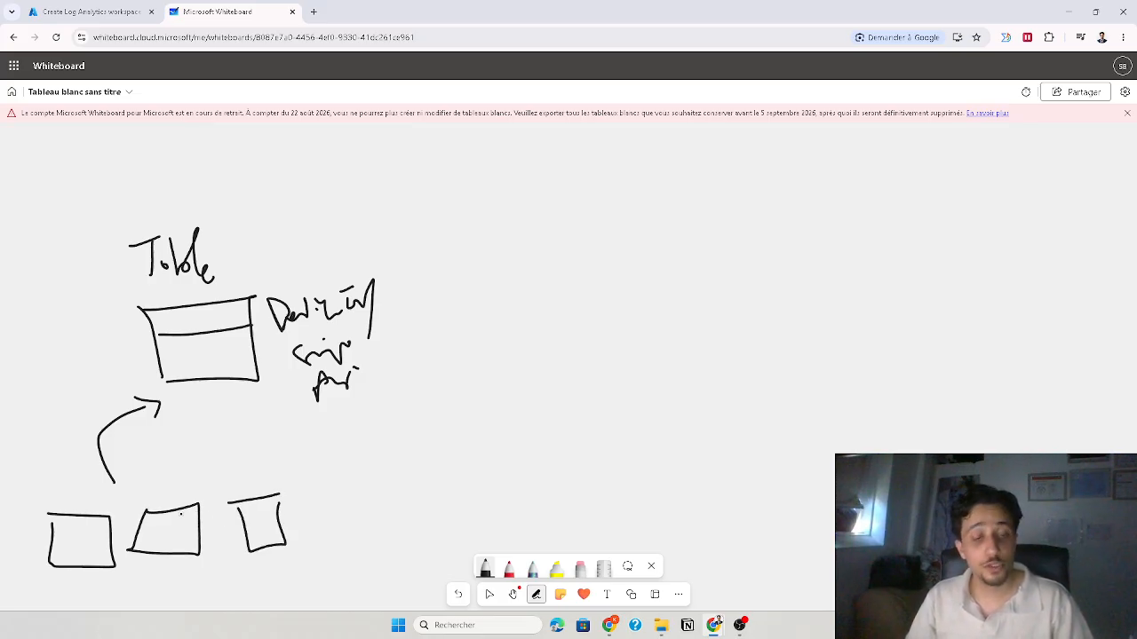
{"action": "mouse_move", "coordinate": [181, 512]}
{"action": "left_mouse_down"}
{"action": "mouse_move", "coordinate": [192, 409]}
{"action": "mouse_move", "coordinate": [207, 414]}
{"action": "left_mouse_up"}
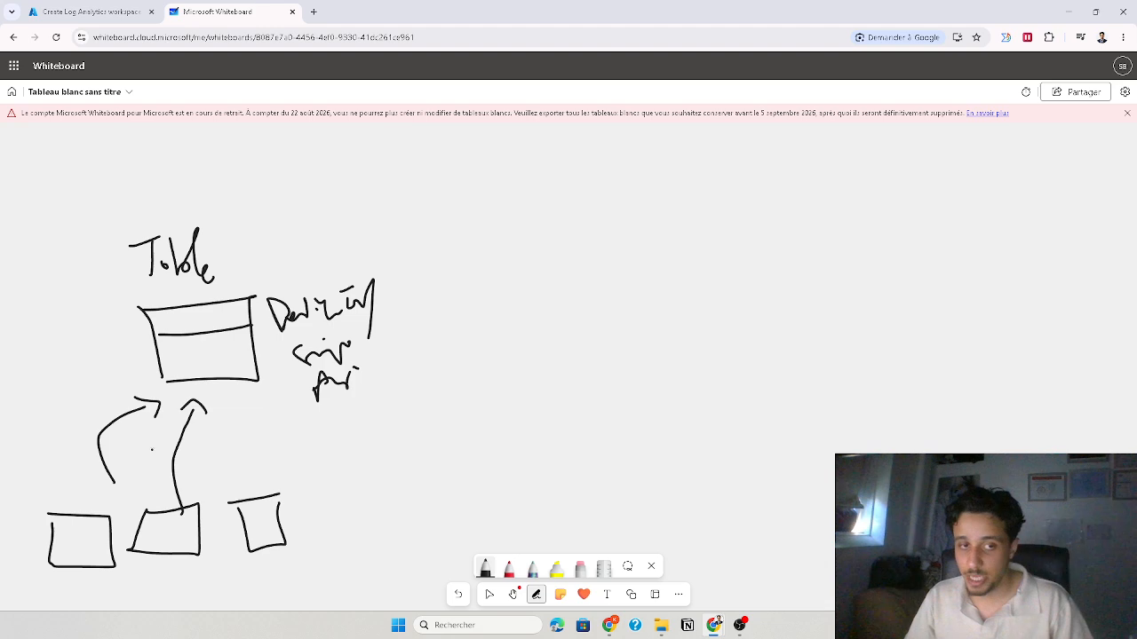
{"action": "mouse_move", "coordinate": [261, 494]}
{"action": "left_mouse_down"}
{"action": "mouse_move", "coordinate": [233, 412]}
{"action": "mouse_move", "coordinate": [242, 419]}
{"action": "left_mouse_up"}
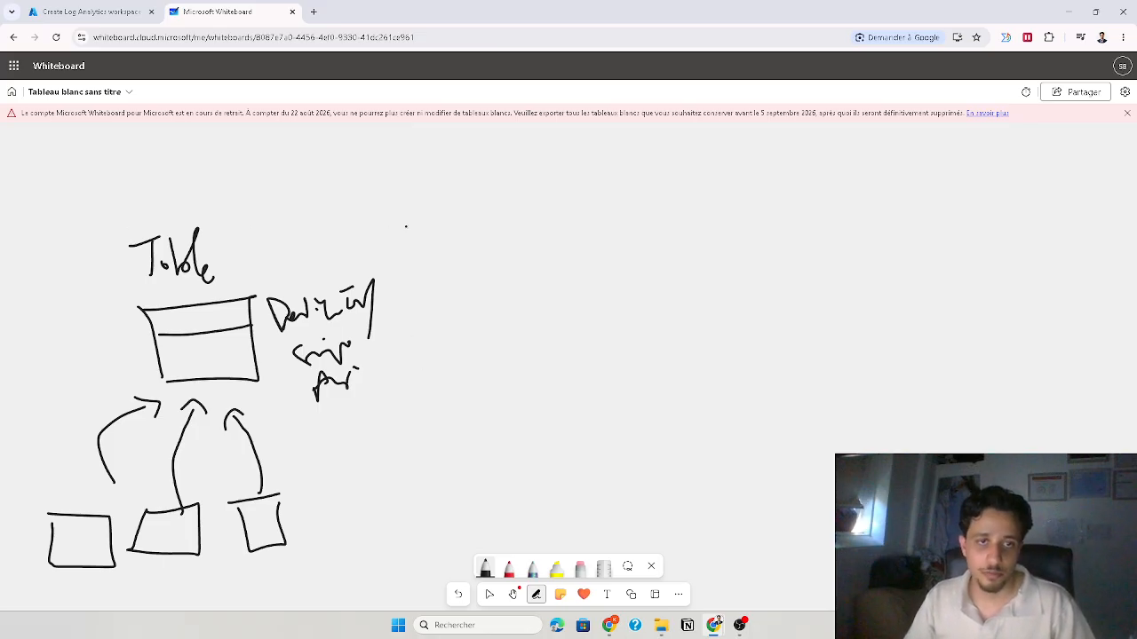
Draw a large box beside the table sketch and write "LAW" above it.
{"action": "left_click_drag", "start_coordinate": [431, 211], "coordinate": [503, 211]}
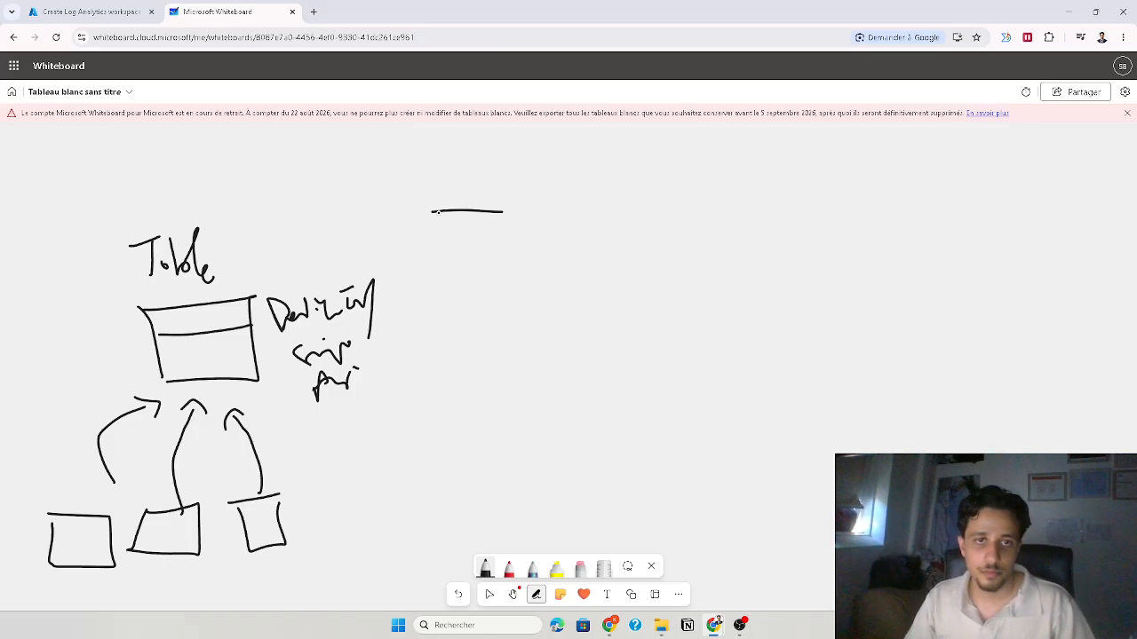
{"action": "mouse_move", "coordinate": [433, 211]}
{"action": "left_mouse_down"}
{"action": "mouse_move", "coordinate": [418, 345]}
{"action": "mouse_move", "coordinate": [615, 286]}
{"action": "mouse_move", "coordinate": [497, 215]}
{"action": "left_mouse_up"}
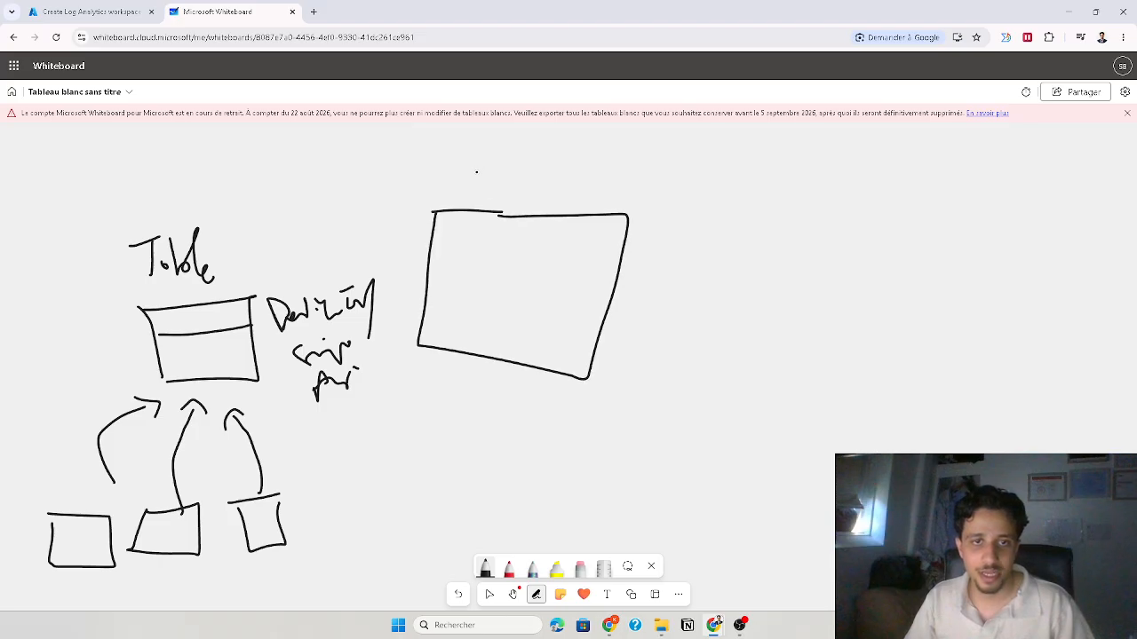
{"action": "mouse_move", "coordinate": [478, 162]}
{"action": "left_mouse_down"}
{"action": "mouse_move", "coordinate": [474, 193]}
{"action": "mouse_move", "coordinate": [499, 193]}
{"action": "mouse_move", "coordinate": [510, 177]}
{"action": "mouse_move", "coordinate": [504, 205]}
{"action": "left_mouse_up"}
{"action": "mouse_move", "coordinate": [515, 163]}
{"action": "left_mouse_down"}
{"action": "mouse_move", "coordinate": [527, 194]}
{"action": "mouse_move", "coordinate": [554, 187]}
{"action": "mouse_move", "coordinate": [563, 149]}
{"action": "left_mouse_up"}
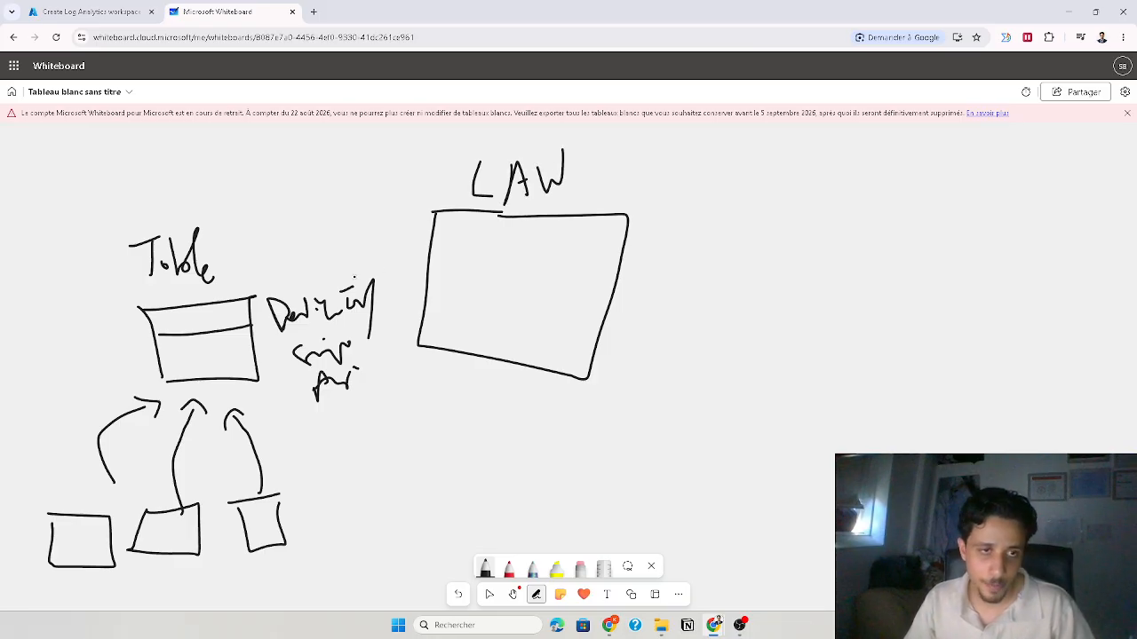
Sketch four small tables in two rows inside the LAW box.
{"action": "mouse_move", "coordinate": [443, 229]}
{"action": "left_mouse_down"}
{"action": "mouse_move", "coordinate": [487, 228]}
{"action": "mouse_move", "coordinate": [444, 231]}
{"action": "mouse_move", "coordinate": [476, 242]}
{"action": "left_mouse_up"}
{"action": "mouse_move", "coordinate": [442, 284]}
{"action": "left_mouse_down"}
{"action": "mouse_move", "coordinate": [441, 336]}
{"action": "mouse_move", "coordinate": [468, 282]}
{"action": "left_mouse_up"}
{"action": "left_click_drag", "start_coordinate": [439, 303], "coordinate": [499, 286]}
{"action": "mouse_move", "coordinate": [526, 238]}
{"action": "left_mouse_down"}
{"action": "mouse_move", "coordinate": [554, 237]}
{"action": "mouse_move", "coordinate": [512, 277]}
{"action": "mouse_move", "coordinate": [568, 248]}
{"action": "left_mouse_up"}
{"action": "mouse_move", "coordinate": [510, 304]}
{"action": "left_mouse_down"}
{"action": "mouse_move", "coordinate": [508, 329]}
{"action": "mouse_move", "coordinate": [562, 300]}
{"action": "mouse_move", "coordinate": [558, 326]}
{"action": "left_mouse_up"}
{"action": "left_click", "coordinate": [580, 326]}
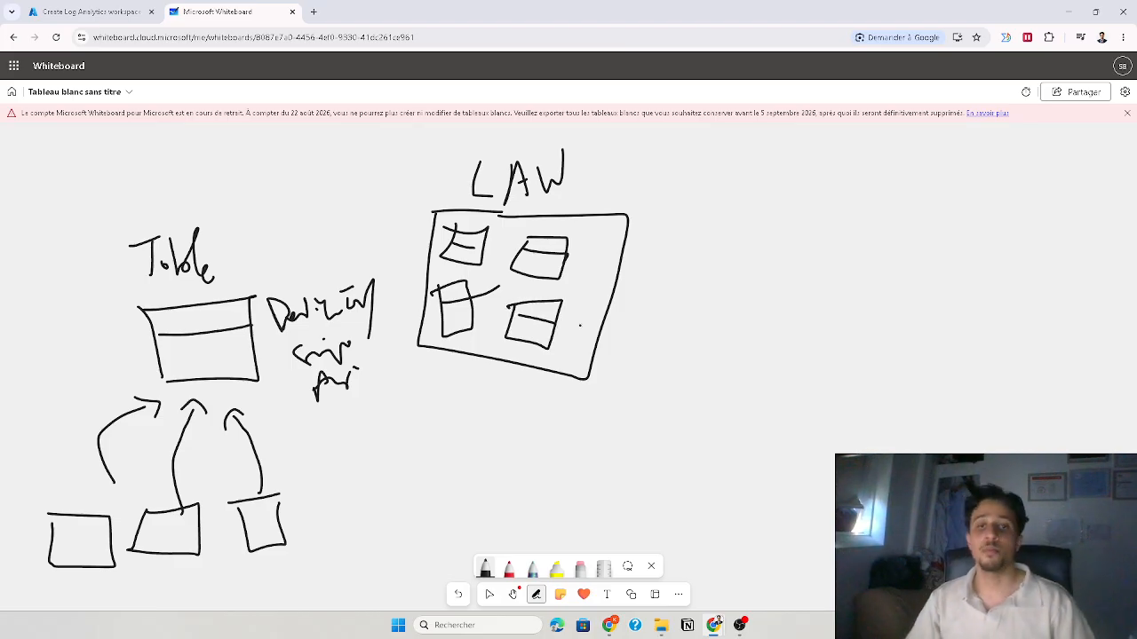
Draw an arrow into the LAW box and label it "Multiple Tables".
{"action": "mouse_move", "coordinate": [657, 175]}
{"action": "left_mouse_down"}
{"action": "mouse_move", "coordinate": [597, 260]}
{"action": "mouse_move", "coordinate": [622, 252]}
{"action": "left_mouse_up"}
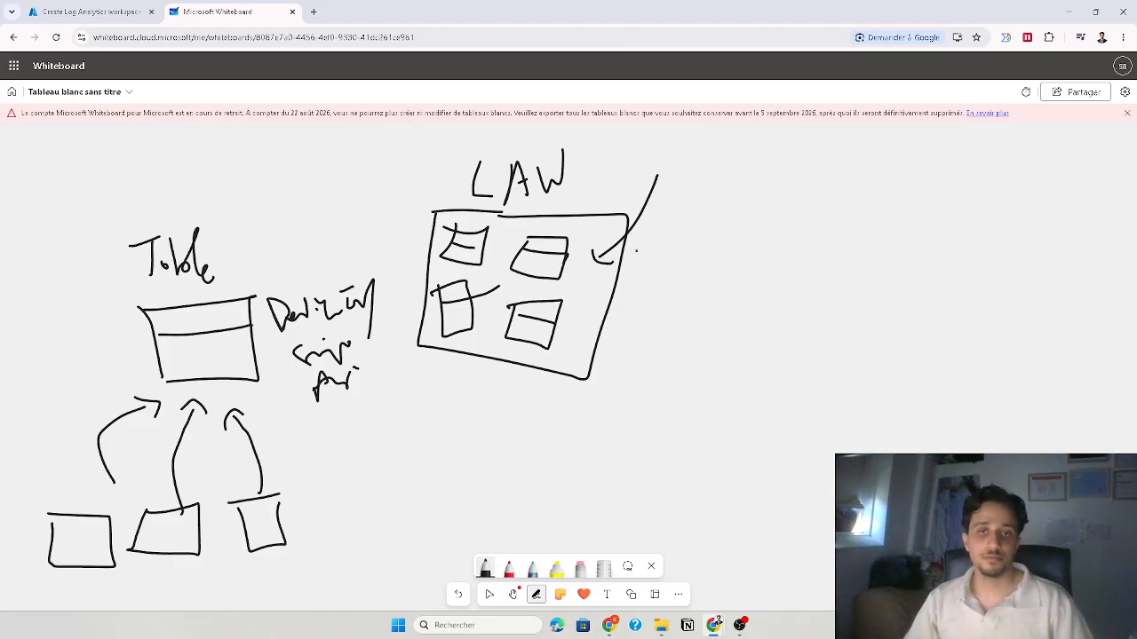
{"action": "mouse_move", "coordinate": [674, 137]}
{"action": "left_mouse_down"}
{"action": "mouse_move", "coordinate": [696, 161]}
{"action": "mouse_move", "coordinate": [718, 142]}
{"action": "mouse_move", "coordinate": [742, 176]}
{"action": "mouse_move", "coordinate": [750, 151]}
{"action": "mouse_move", "coordinate": [762, 157]}
{"action": "left_mouse_up"}
{"action": "mouse_move", "coordinate": [698, 183]}
{"action": "left_mouse_down"}
{"action": "mouse_move", "coordinate": [723, 177]}
{"action": "mouse_move", "coordinate": [705, 206]}
{"action": "mouse_move", "coordinate": [760, 209]}
{"action": "left_mouse_up"}
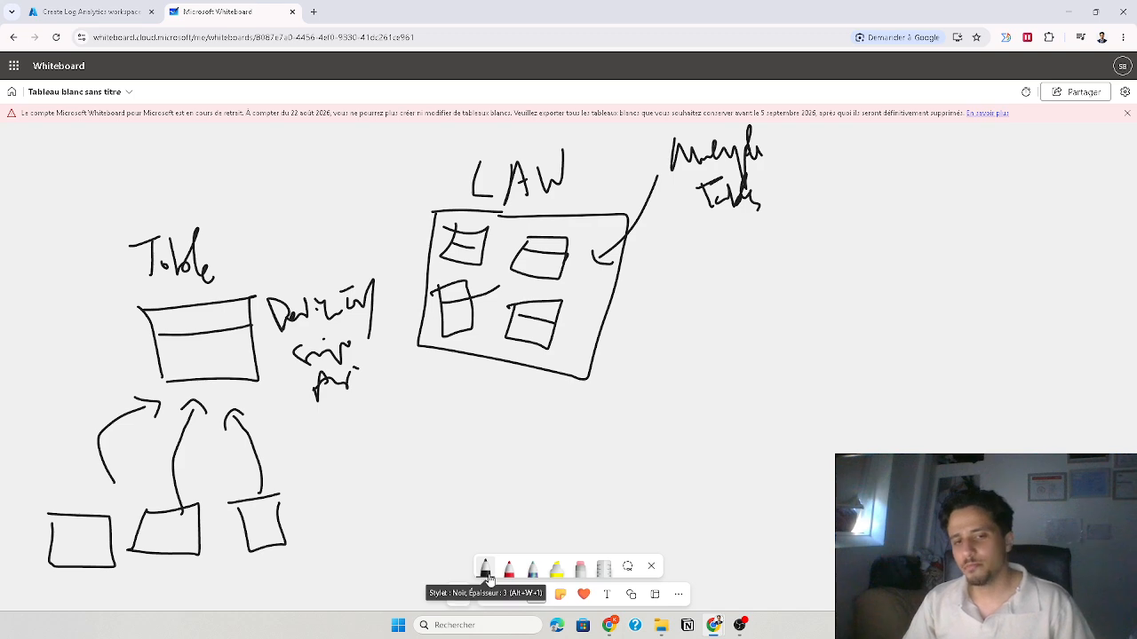
Handwrite "Sentinel" beyond the "Multiple Tables" label and underline it twice.
{"action": "mouse_move", "coordinate": [908, 210]}
{"action": "left_mouse_down"}
{"action": "mouse_move", "coordinate": [875, 227]}
{"action": "mouse_move", "coordinate": [881, 257]}
{"action": "mouse_move", "coordinate": [981, 232]}
{"action": "mouse_move", "coordinate": [1006, 250]}
{"action": "left_mouse_up"}
{"action": "left_click_drag", "start_coordinate": [907, 297], "coordinate": [993, 256]}
{"action": "left_click_drag", "start_coordinate": [929, 296], "coordinate": [984, 271]}
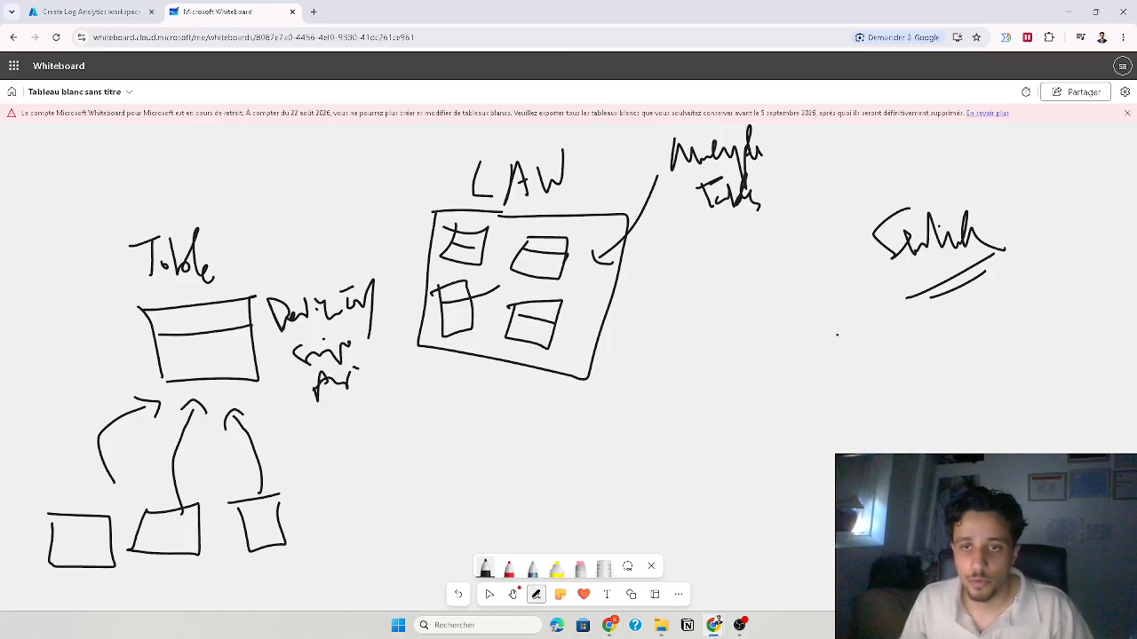
Draw five incoming arrows below the Sentinel heading and a tall box that they point to.
{"action": "mouse_move", "coordinate": [840, 327]}
{"action": "left_mouse_down"}
{"action": "mouse_move", "coordinate": [877, 334]}
{"action": "mouse_move", "coordinate": [870, 352]}
{"action": "mouse_move", "coordinate": [897, 387]}
{"action": "mouse_move", "coordinate": [885, 398]}
{"action": "left_mouse_up"}
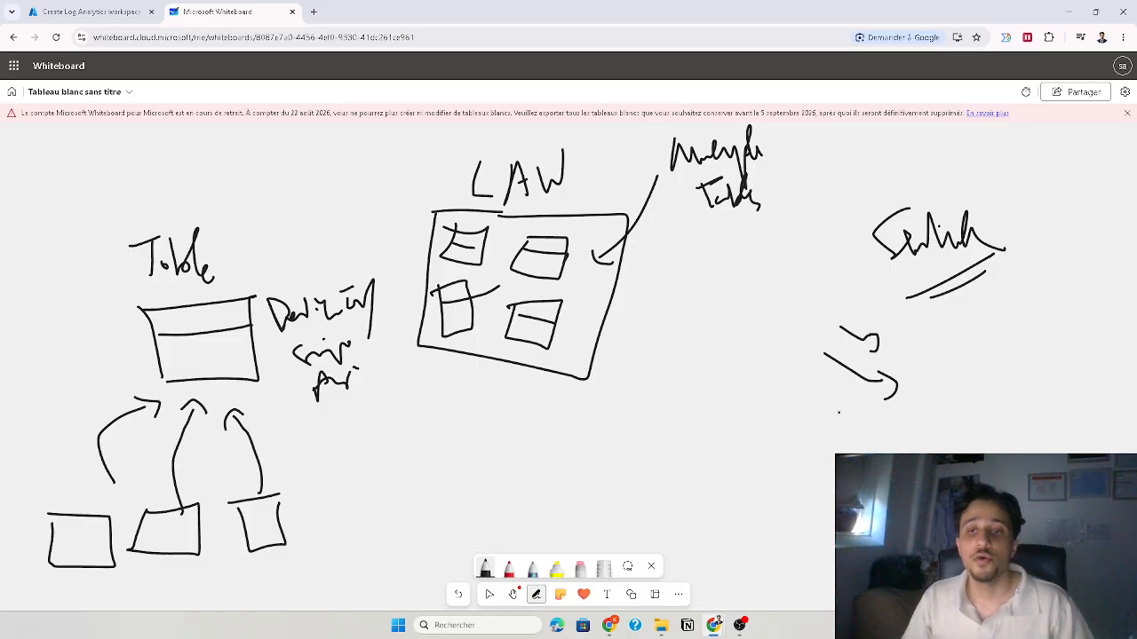
{"action": "left_click_drag", "start_coordinate": [802, 384], "coordinate": [888, 448]}
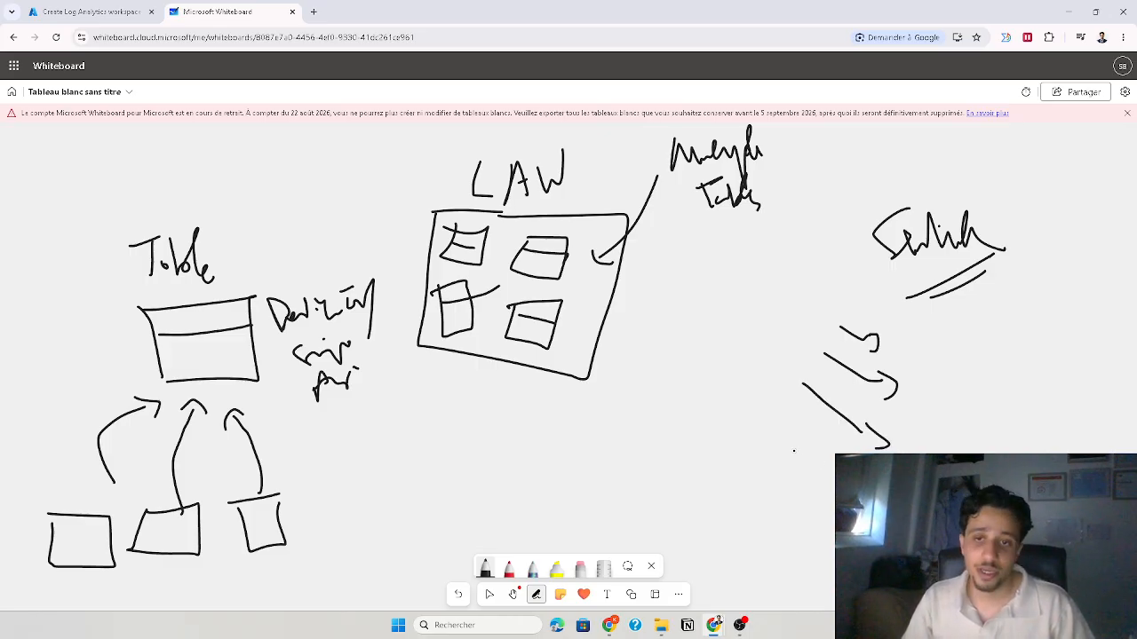
{"action": "mouse_move", "coordinate": [794, 435]}
{"action": "left_mouse_down"}
{"action": "mouse_move", "coordinate": [835, 460]}
{"action": "mouse_move", "coordinate": [815, 495]}
{"action": "mouse_move", "coordinate": [835, 511]}
{"action": "left_mouse_up"}
{"action": "mouse_move", "coordinate": [926, 330]}
{"action": "left_mouse_down"}
{"action": "mouse_move", "coordinate": [981, 498]}
{"action": "mouse_move", "coordinate": [1018, 374]}
{"action": "mouse_move", "coordinate": [945, 342]}
{"action": "left_mouse_up"}
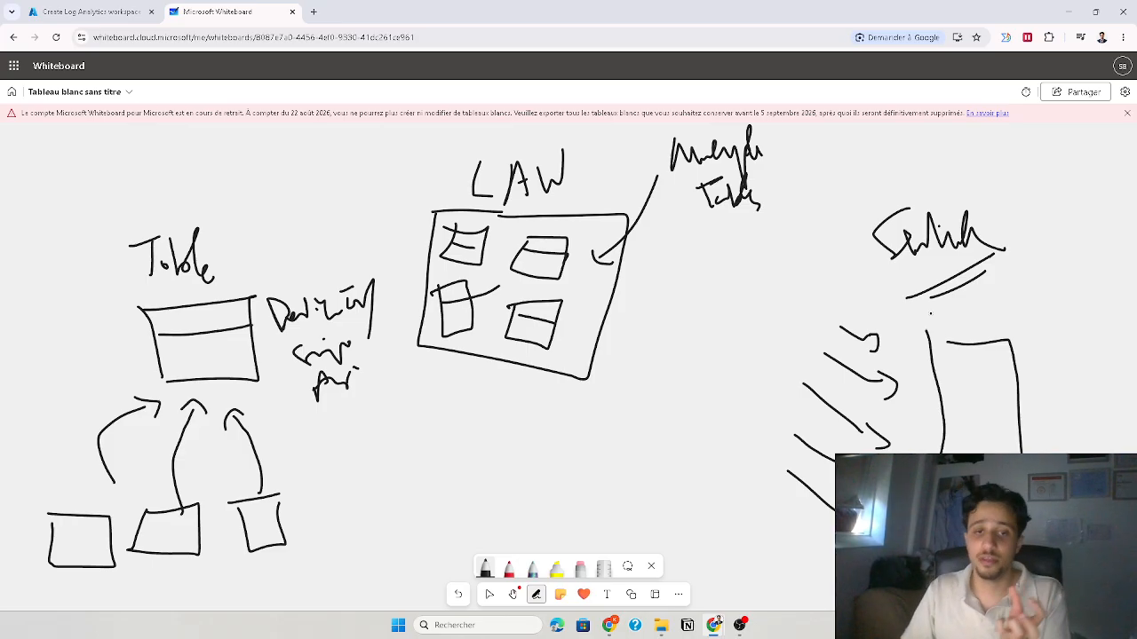
Sketch a computer monitor beneath the LAW box, plus a small monitor and a small box below the source boxes.
{"action": "mouse_move", "coordinate": [471, 409]}
{"action": "left_mouse_down"}
{"action": "mouse_move", "coordinate": [533, 409]}
{"action": "mouse_move", "coordinate": [478, 464]}
{"action": "mouse_move", "coordinate": [504, 508]}
{"action": "left_mouse_up"}
{"action": "left_click_drag", "start_coordinate": [487, 507], "coordinate": [555, 513]}
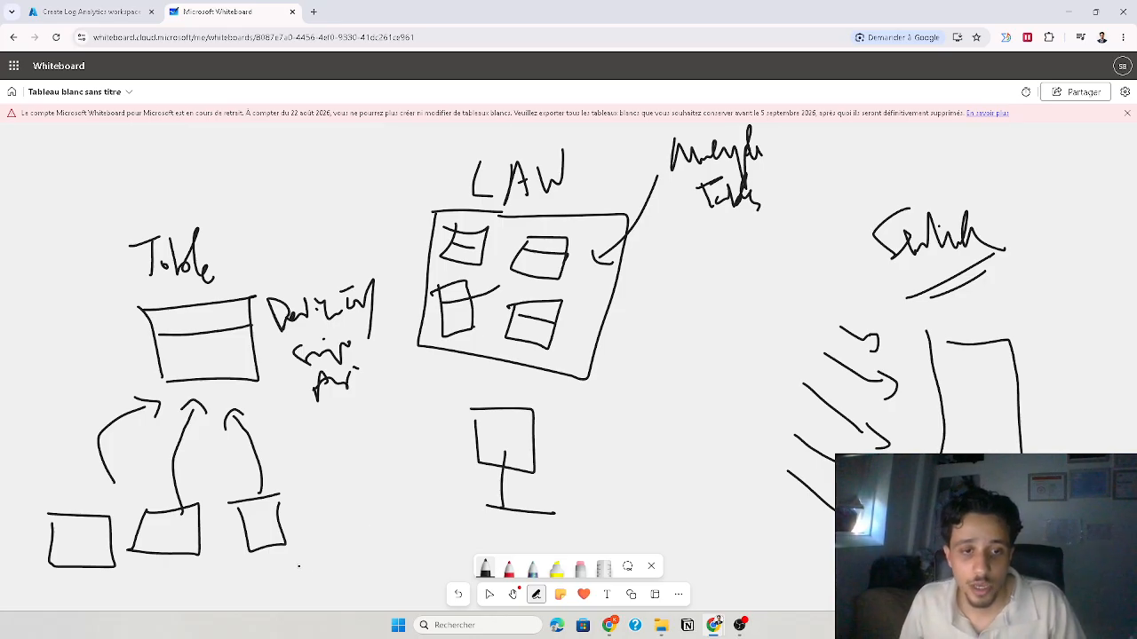
{"action": "mouse_move", "coordinate": [300, 566]}
{"action": "left_mouse_down"}
{"action": "mouse_move", "coordinate": [356, 588]}
{"action": "mouse_move", "coordinate": [331, 606]}
{"action": "left_mouse_up"}
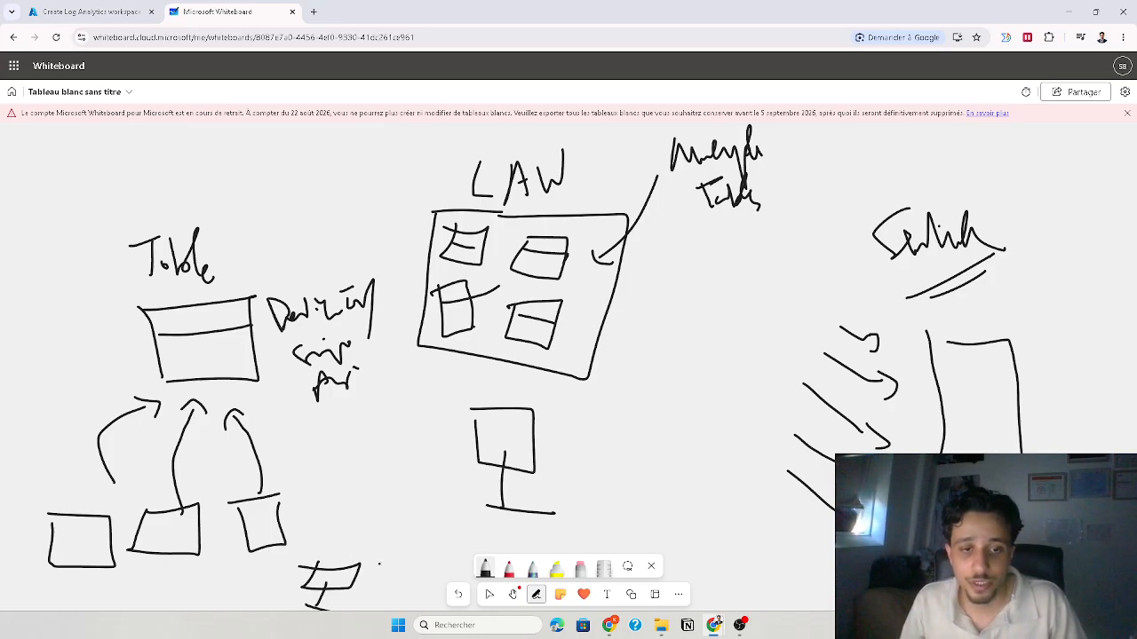
{"action": "mouse_move", "coordinate": [378, 562]}
{"action": "left_mouse_down"}
{"action": "mouse_move", "coordinate": [373, 602]}
{"action": "mouse_move", "coordinate": [415, 609]}
{"action": "mouse_move", "coordinate": [414, 559]}
{"action": "left_mouse_up"}
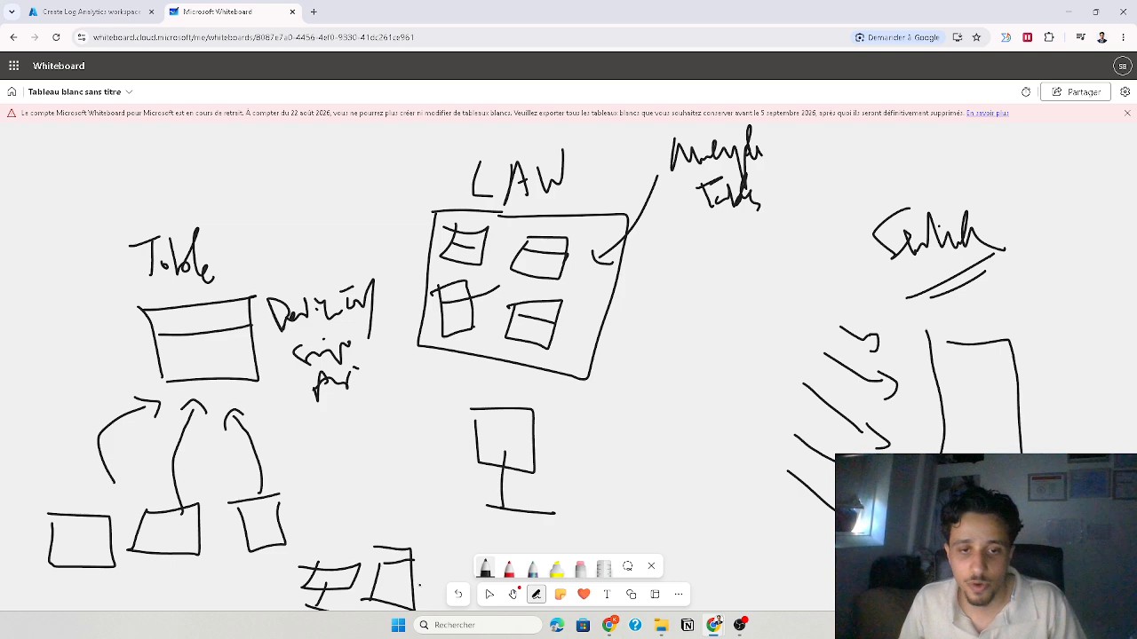
Draw a red arrow from the small monitor up to the table box and label it "AMA" and "DCR" in red.
{"action": "left_click", "coordinate": [509, 569]}
{"action": "mouse_move", "coordinate": [318, 513]}
{"action": "left_mouse_down"}
{"action": "mouse_move", "coordinate": [326, 568]}
{"action": "mouse_move", "coordinate": [263, 411]}
{"action": "mouse_move", "coordinate": [256, 423]}
{"action": "mouse_move", "coordinate": [276, 416]}
{"action": "mouse_move", "coordinate": [313, 455]}
{"action": "mouse_move", "coordinate": [364, 424]}
{"action": "mouse_move", "coordinate": [373, 444]}
{"action": "left_mouse_up"}
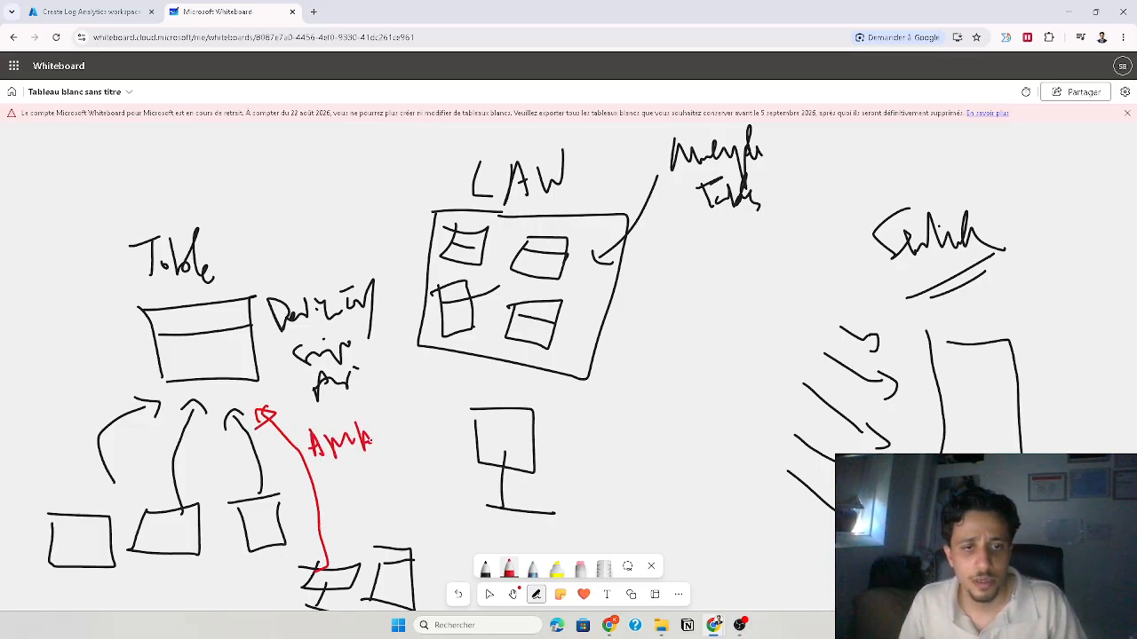
{"action": "left_click_drag", "start_coordinate": [329, 482], "coordinate": [348, 508]}
{"action": "mouse_move", "coordinate": [322, 481]}
{"action": "left_mouse_down"}
{"action": "mouse_move", "coordinate": [363, 491]}
{"action": "mouse_move", "coordinate": [348, 503]}
{"action": "left_mouse_up"}
{"action": "mouse_move", "coordinate": [371, 470]}
{"action": "left_mouse_down"}
{"action": "mouse_move", "coordinate": [370, 497]}
{"action": "mouse_move", "coordinate": [378, 487]}
{"action": "left_mouse_up"}
{"action": "mouse_move", "coordinate": [382, 471]}
{"action": "left_mouse_down"}
{"action": "mouse_move", "coordinate": [389, 499]}
{"action": "mouse_move", "coordinate": [412, 491]}
{"action": "left_mouse_up"}
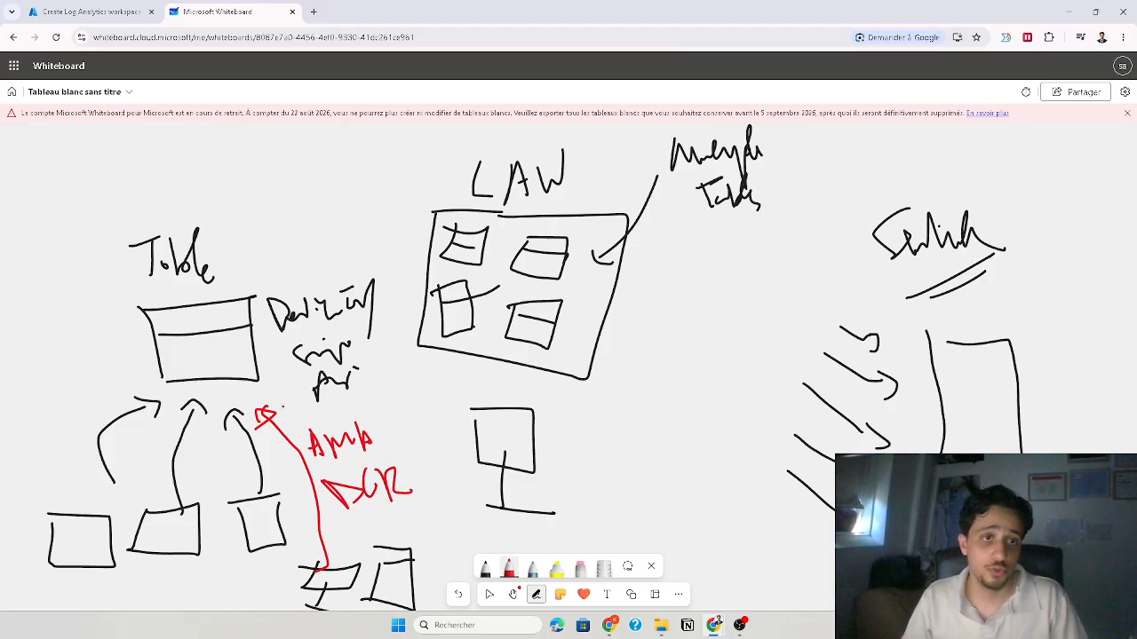
Link the table box and the tall Sentinel box to the LAW box with red arrows, and write "SIEM" above Sentinel in red.
{"action": "mouse_move", "coordinate": [236, 325]}
{"action": "left_mouse_down"}
{"action": "mouse_move", "coordinate": [433, 257]}
{"action": "mouse_move", "coordinate": [479, 290]}
{"action": "mouse_move", "coordinate": [468, 294]}
{"action": "left_mouse_up"}
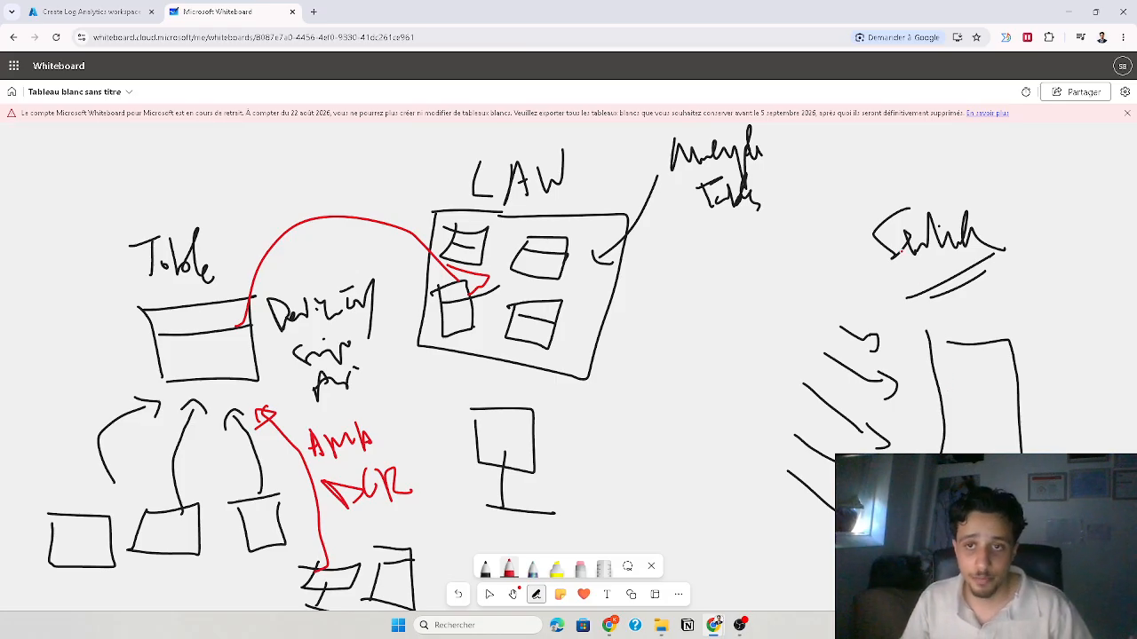
{"action": "mouse_move", "coordinate": [920, 165]}
{"action": "left_mouse_down"}
{"action": "mouse_move", "coordinate": [914, 181]}
{"action": "mouse_move", "coordinate": [979, 174]}
{"action": "left_mouse_up"}
{"action": "left_click", "coordinate": [928, 166]}
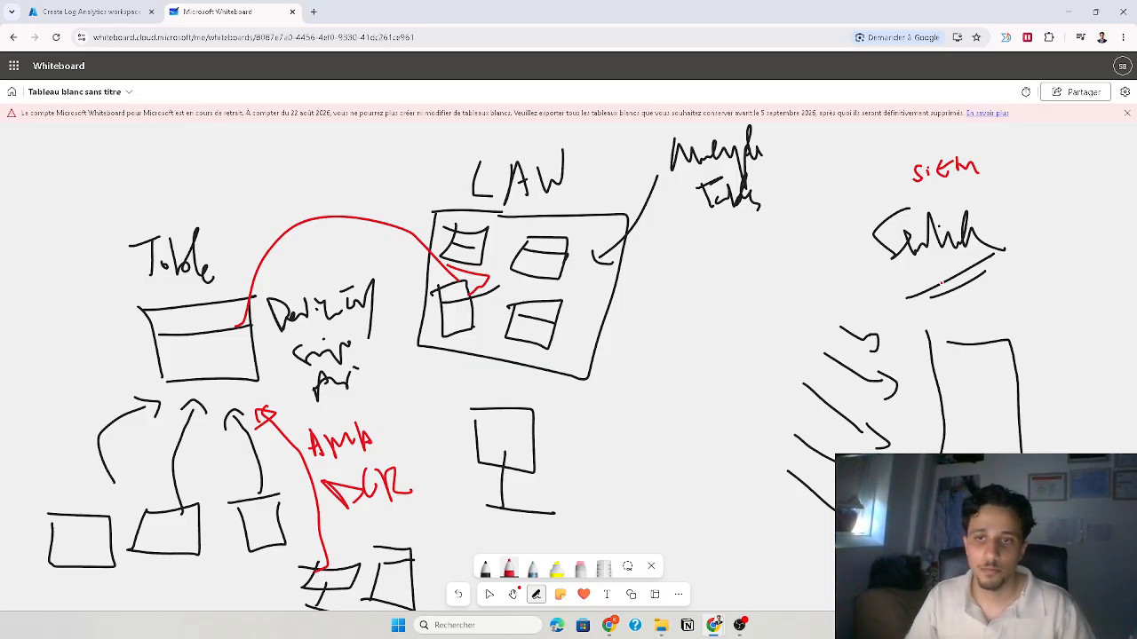
{"action": "mouse_move", "coordinate": [943, 353]}
{"action": "left_mouse_down"}
{"action": "mouse_move", "coordinate": [785, 309]}
{"action": "mouse_move", "coordinate": [616, 334]}
{"action": "mouse_move", "coordinate": [593, 325]}
{"action": "left_mouse_up"}
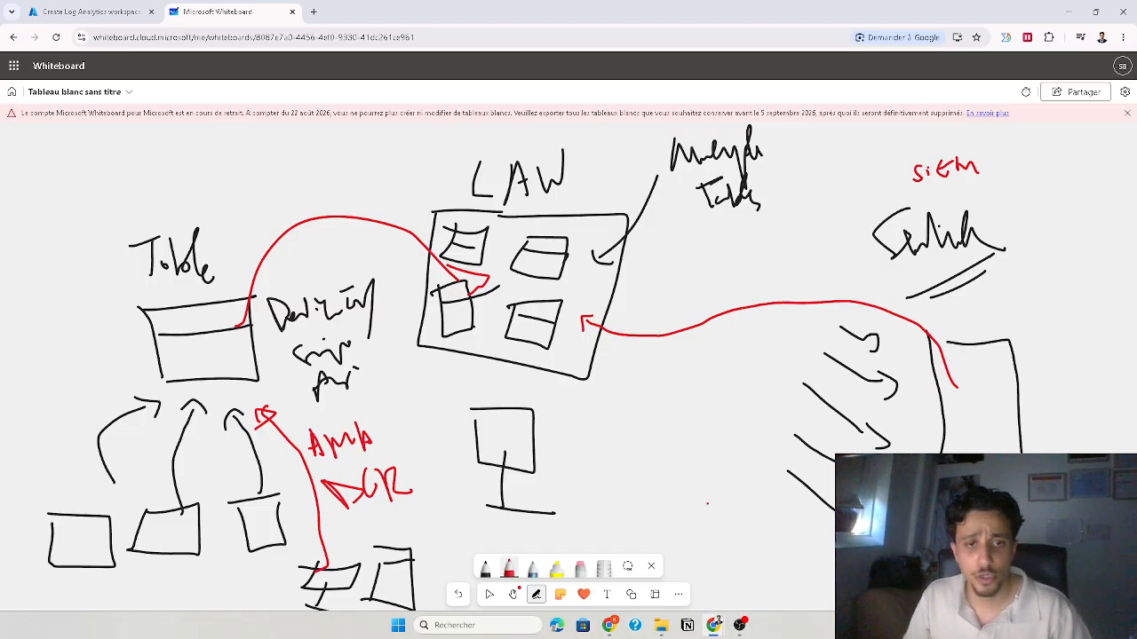
Write "DCR" with the black pen in the empty area beneath the source boxes and enclose it in an outline.
{"action": "left_click", "coordinate": [514, 595]}
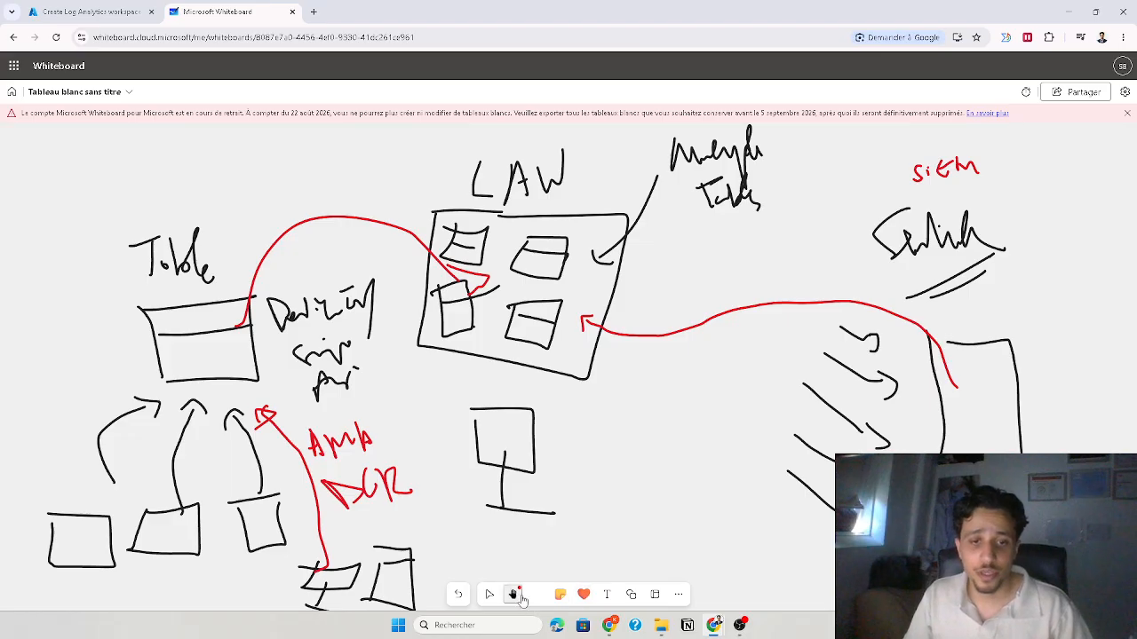
{"action": "left_click_drag", "start_coordinate": [631, 491], "coordinate": [691, 355]}
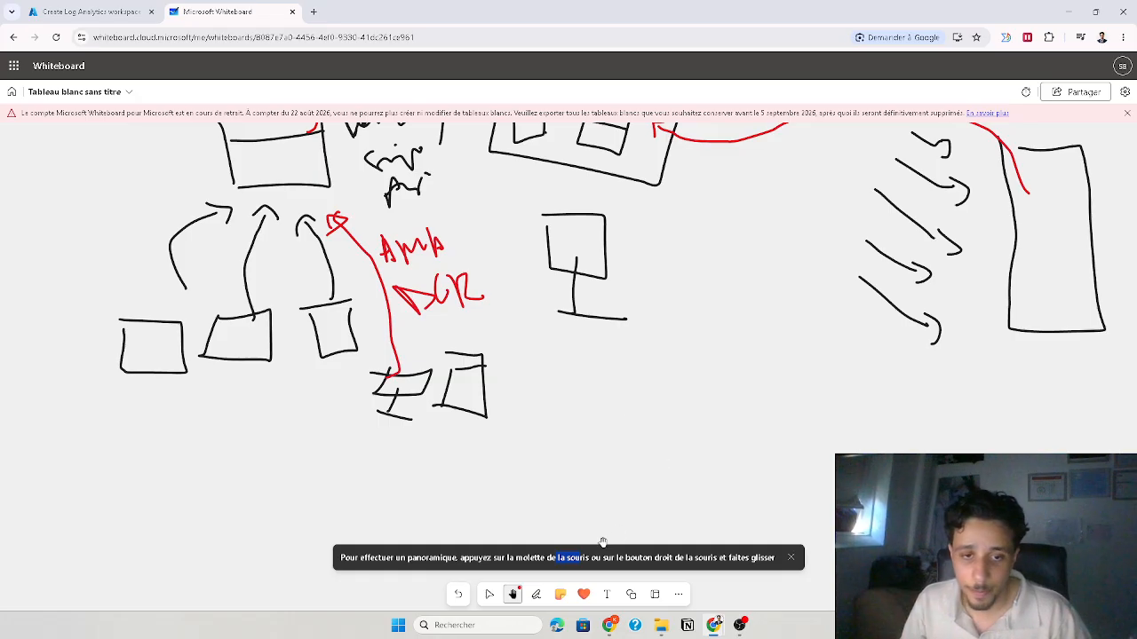
{"action": "left_click", "coordinate": [536, 594]}
{"action": "left_click", "coordinate": [790, 557]}
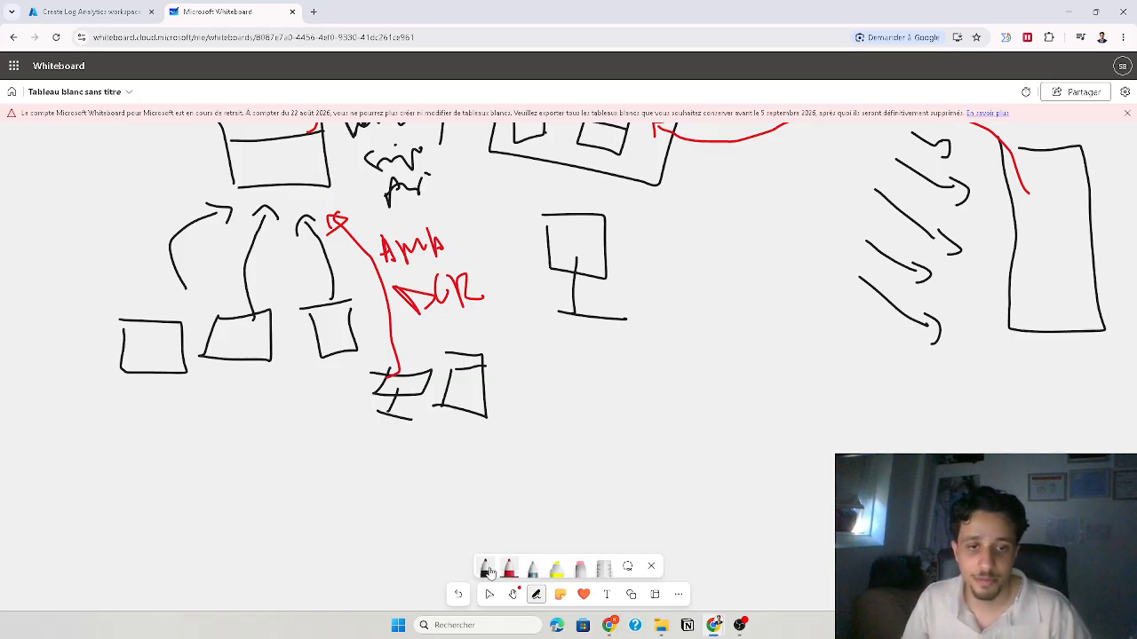
{"action": "left_click", "coordinate": [484, 568]}
{"action": "mouse_move", "coordinate": [195, 485]}
{"action": "left_mouse_down"}
{"action": "mouse_move", "coordinate": [187, 520]}
{"action": "mouse_move", "coordinate": [215, 499]}
{"action": "mouse_move", "coordinate": [248, 498]}
{"action": "mouse_move", "coordinate": [261, 513]}
{"action": "left_mouse_up"}
{"action": "mouse_move", "coordinate": [167, 544]}
{"action": "left_mouse_down"}
{"action": "mouse_move", "coordinate": [266, 533]}
{"action": "mouse_move", "coordinate": [184, 478]}
{"action": "mouse_move", "coordinate": [182, 525]}
{"action": "left_mouse_up"}
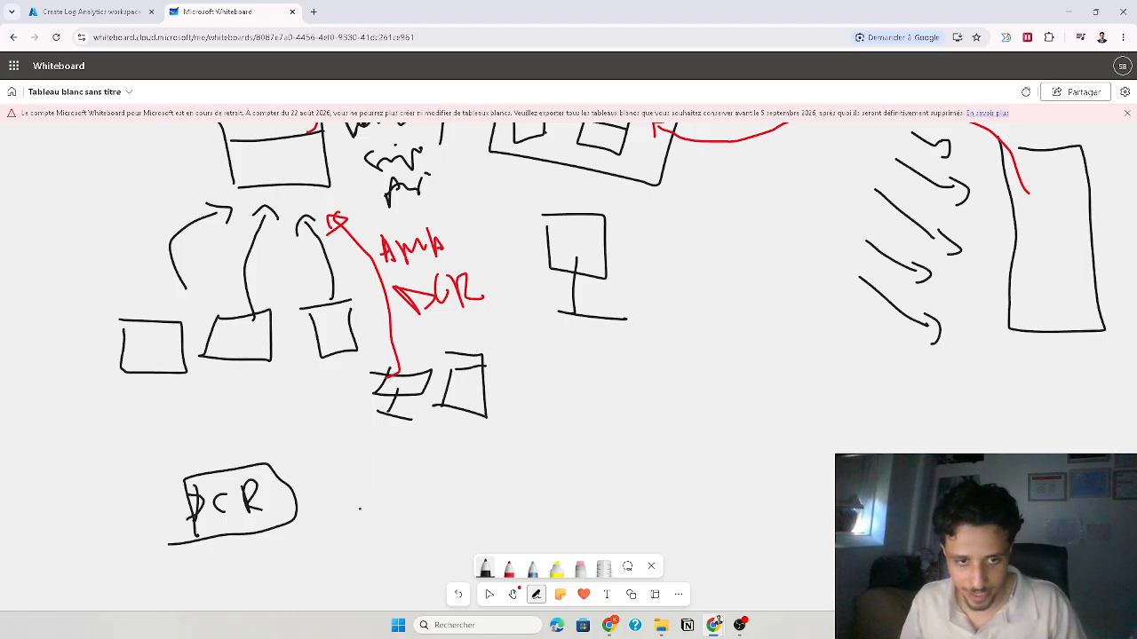
Draw a long arrow from the outlined DCR and handwrite "Content hub" in a large box beyond it.
{"action": "left_click_drag", "start_coordinate": [321, 494], "coordinate": [593, 531]}
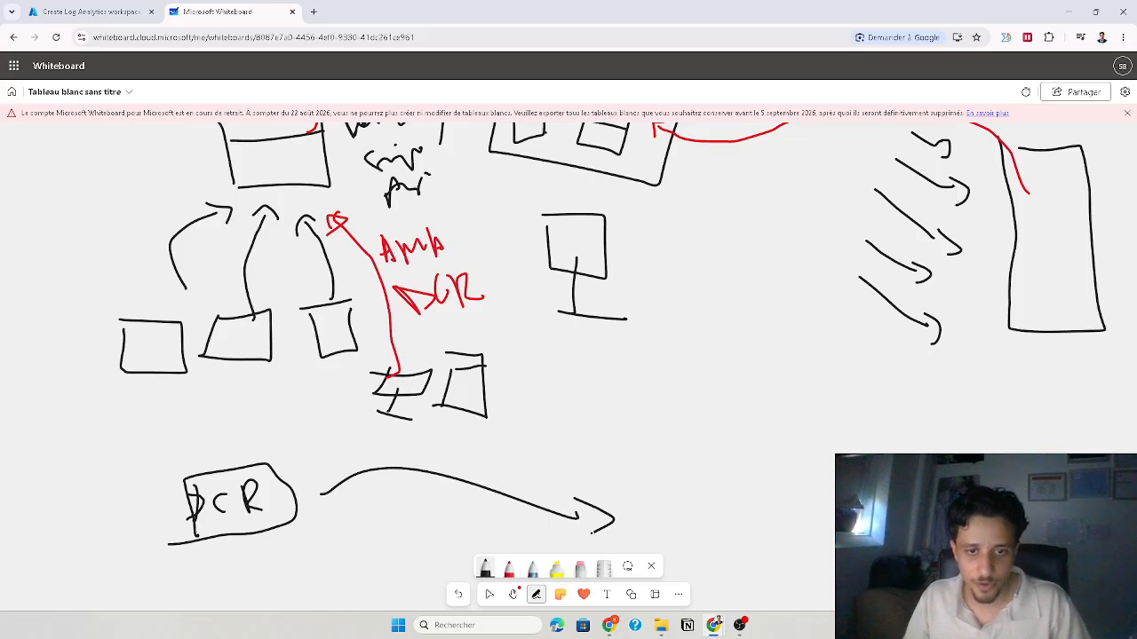
{"action": "mouse_move", "coordinate": [693, 408]}
{"action": "left_mouse_down"}
{"action": "mouse_move", "coordinate": [681, 409]}
{"action": "mouse_move", "coordinate": [709, 444]}
{"action": "mouse_move", "coordinate": [747, 453]}
{"action": "mouse_move", "coordinate": [794, 422]}
{"action": "mouse_move", "coordinate": [874, 437]}
{"action": "left_mouse_up"}
{"action": "left_click_drag", "start_coordinate": [780, 400], "coordinate": [861, 444]}
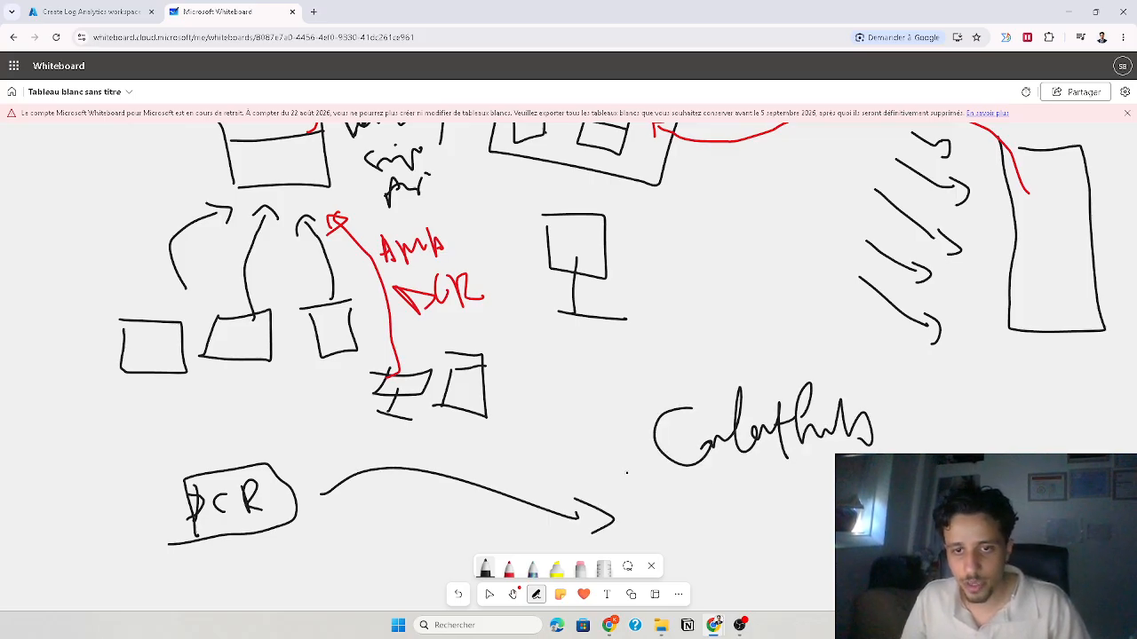
{"action": "mouse_move", "coordinate": [626, 472]}
{"action": "left_mouse_down"}
{"action": "mouse_move", "coordinate": [919, 373]}
{"action": "mouse_move", "coordinate": [622, 461]}
{"action": "left_mouse_up"}
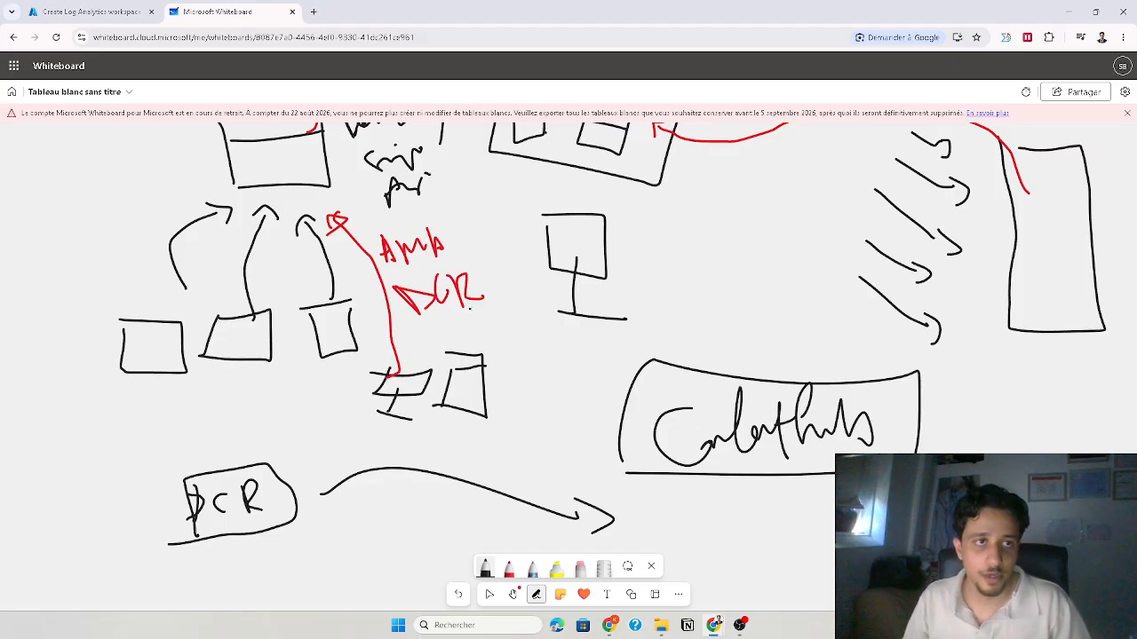
{"action": "left_click", "coordinate": [740, 627]}
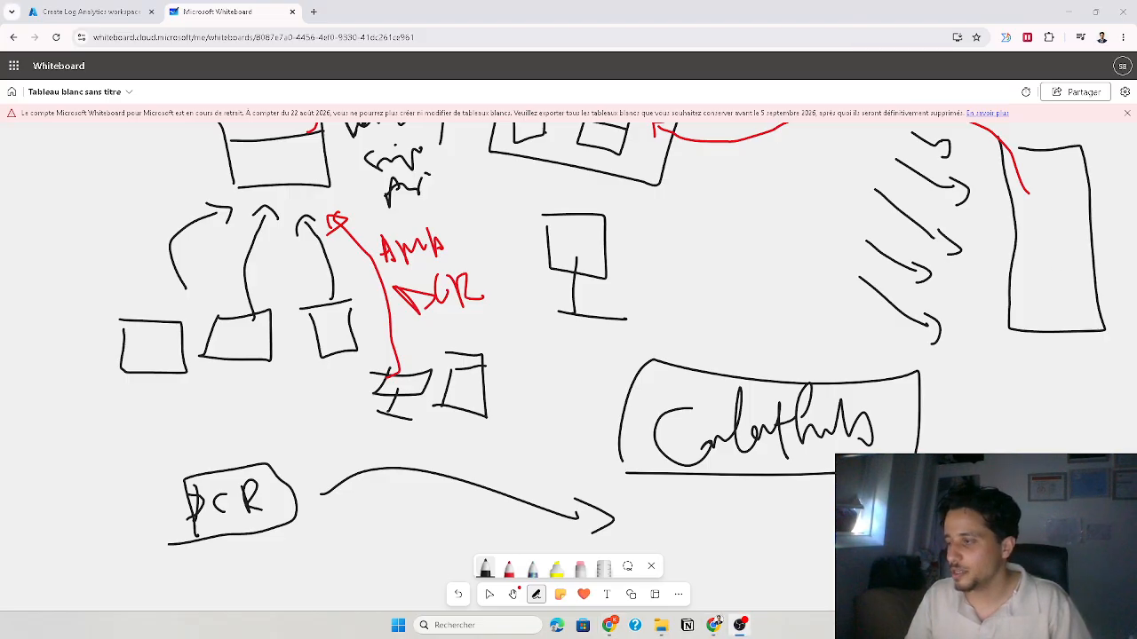
{"action": "left_click", "coordinate": [714, 625]}
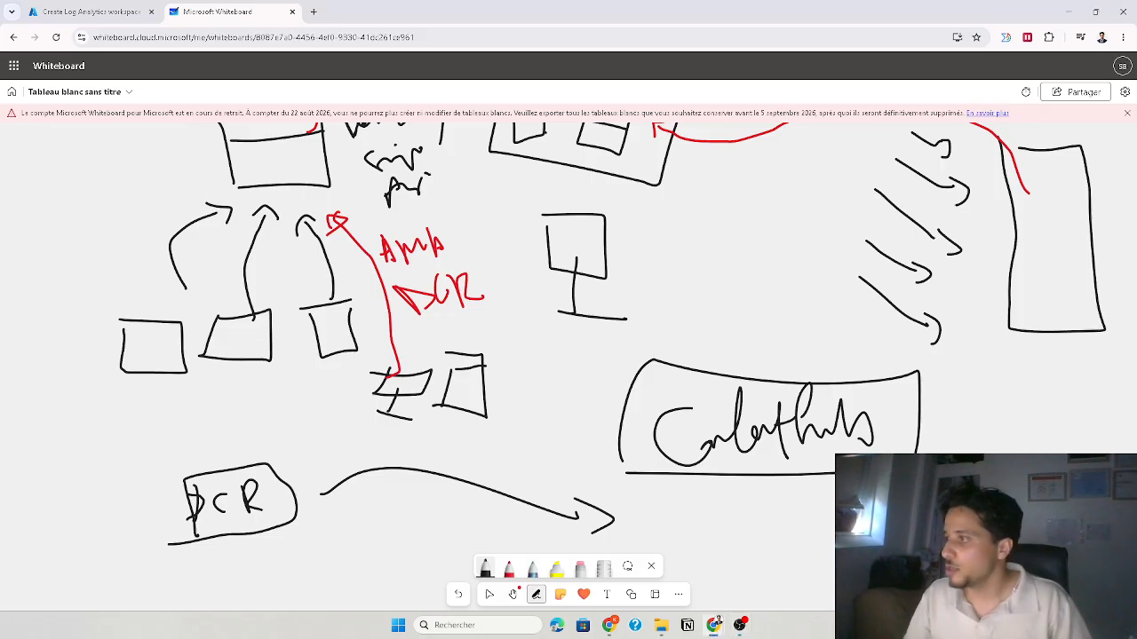
Switch to the Azure portal, review the resource group and region fields for a new Log Analytics workspace, and close the form without creating it.
{"action": "left_click", "coordinate": [71, 10]}
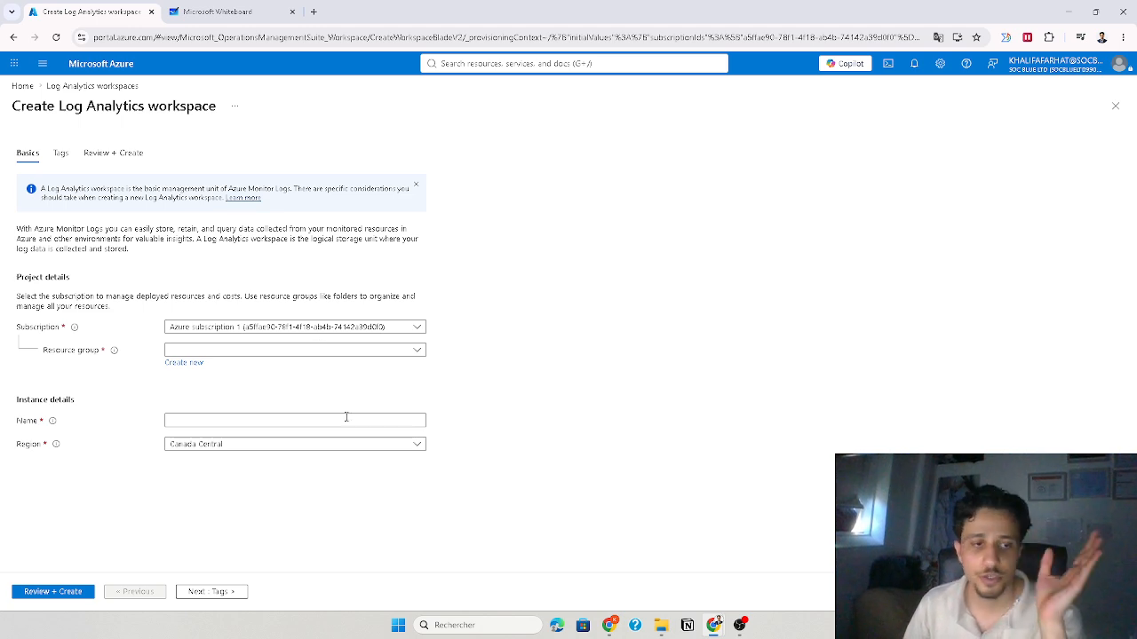
{"action": "left_click", "coordinate": [264, 349]}
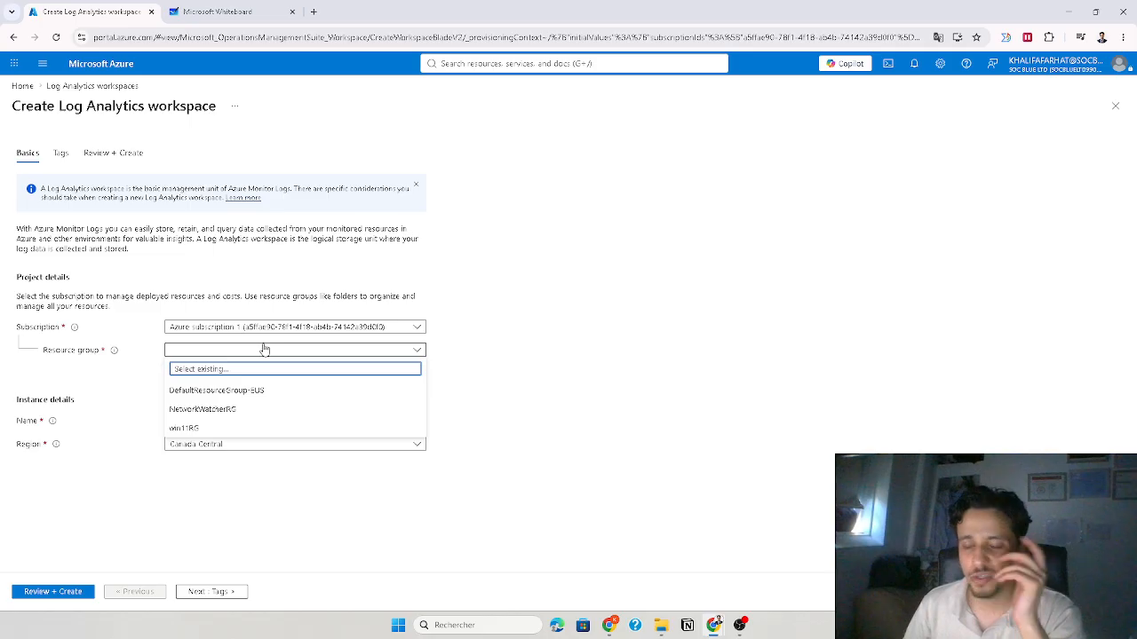
{"action": "left_click", "coordinate": [468, 353]}
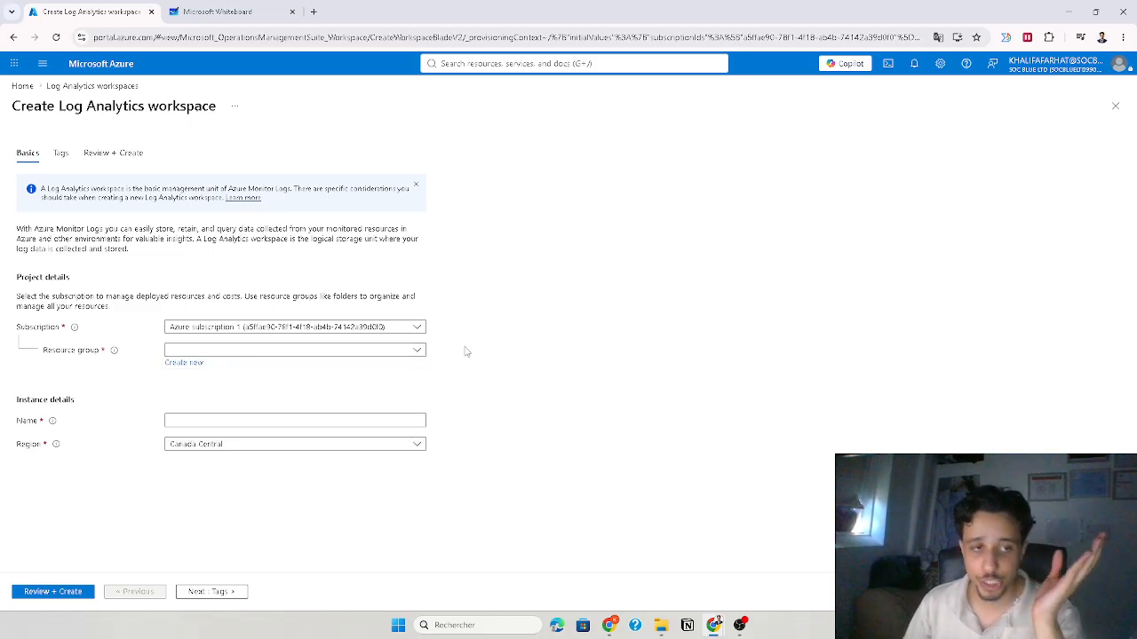
{"action": "left_click", "coordinate": [264, 444]}
{"action": "left_click", "coordinate": [264, 444]}
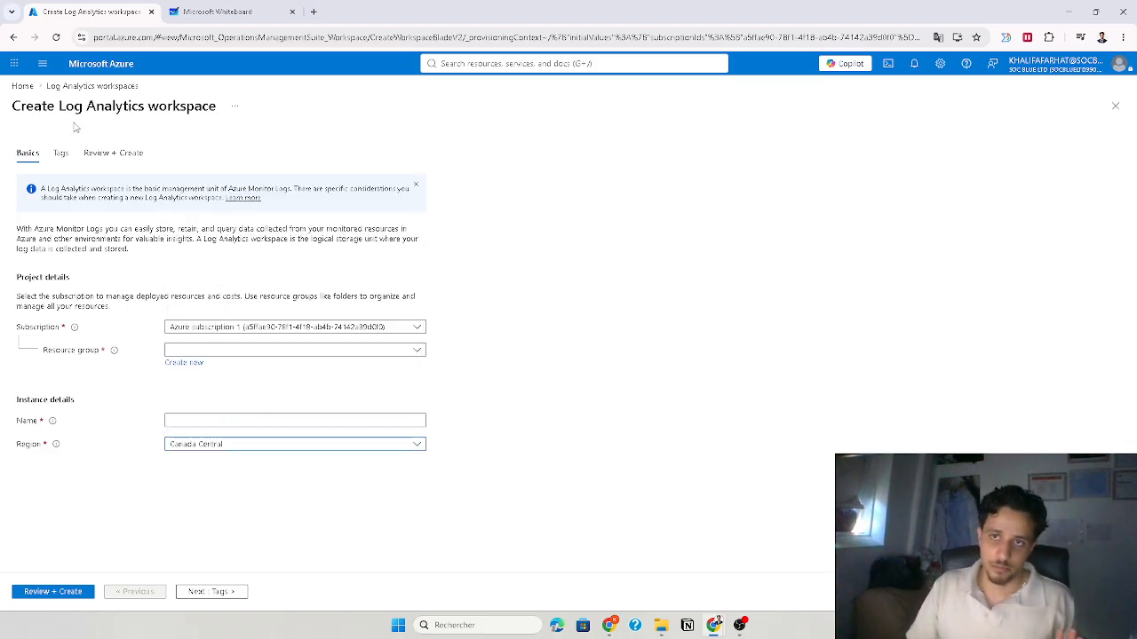
{"action": "left_click", "coordinate": [1115, 105]}
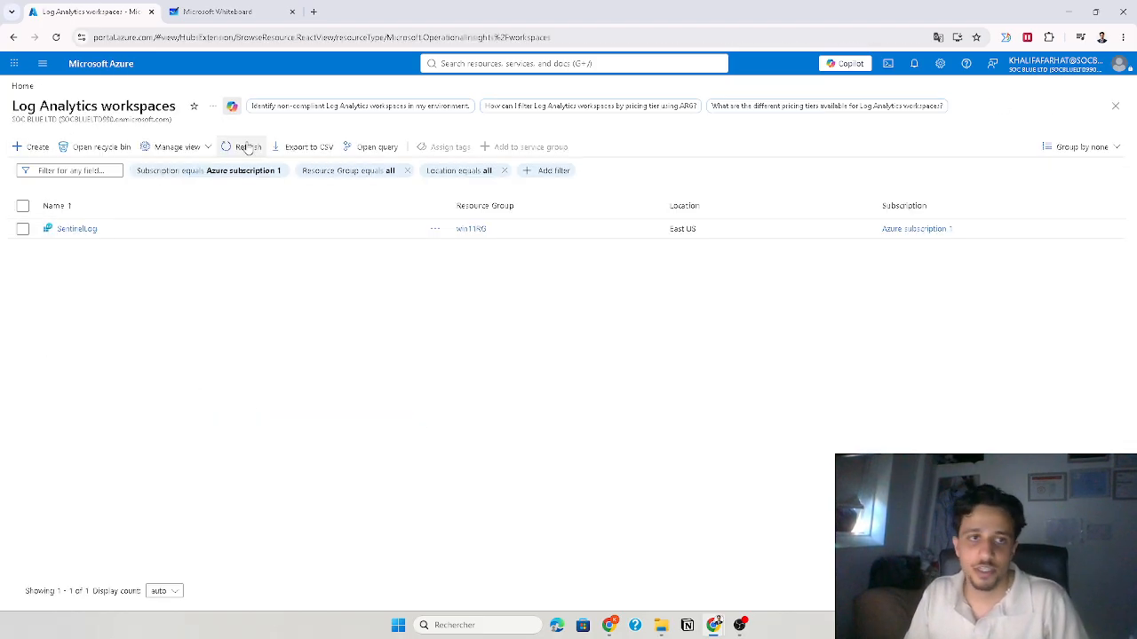
Find Microsoft Sentinel in the portal, view its page for adding Sentinel to a workspace, and return to the Sentinel list.
{"action": "left_click", "coordinate": [459, 63]}
{"action": "type", "text": "sentin"}
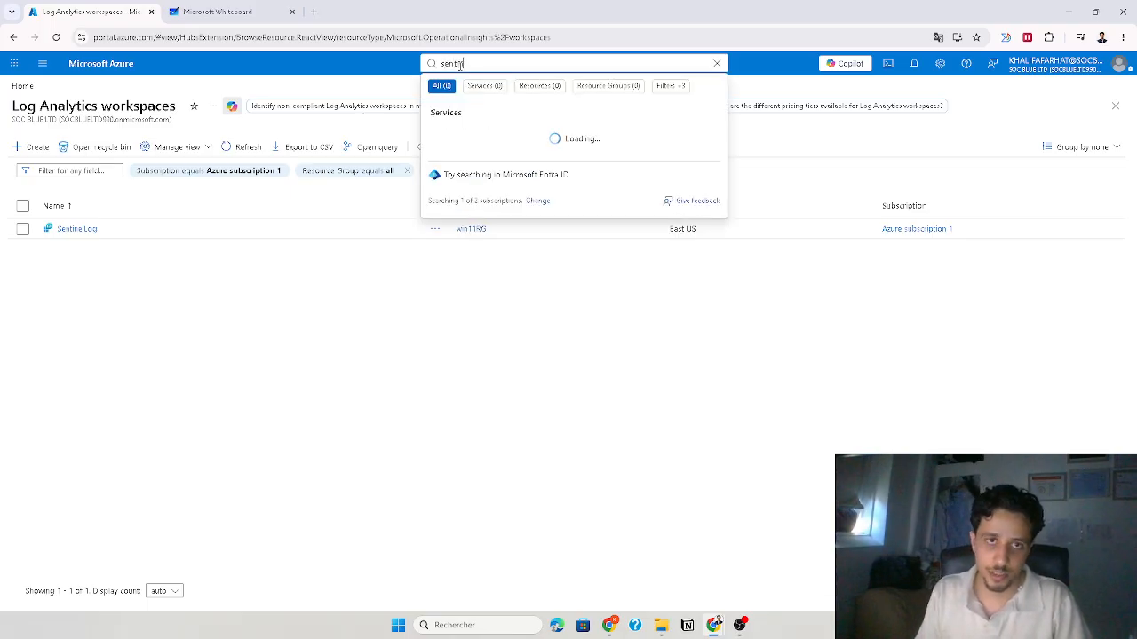
{"action": "left_click", "coordinate": [473, 135]}
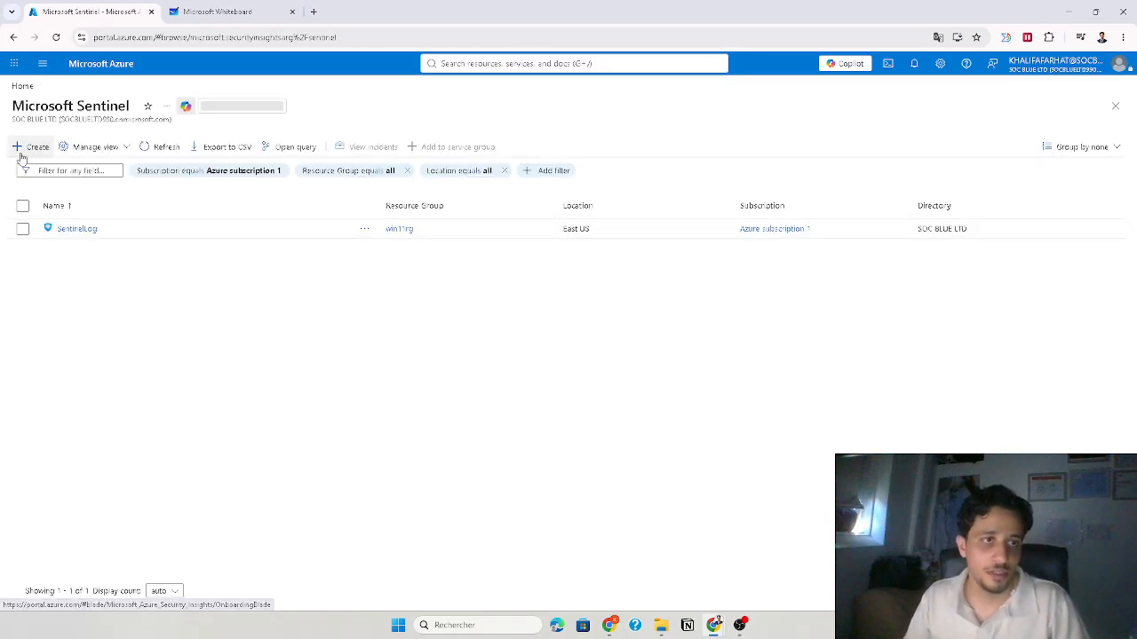
{"action": "left_click", "coordinate": [24, 151]}
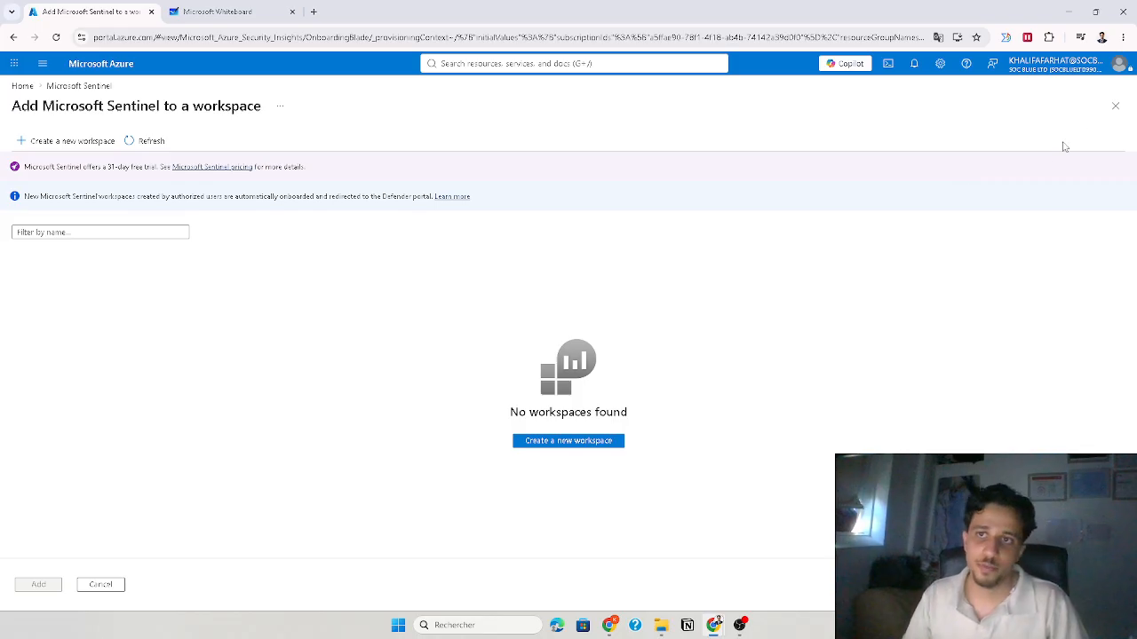
{"action": "left_click", "coordinate": [1110, 107]}
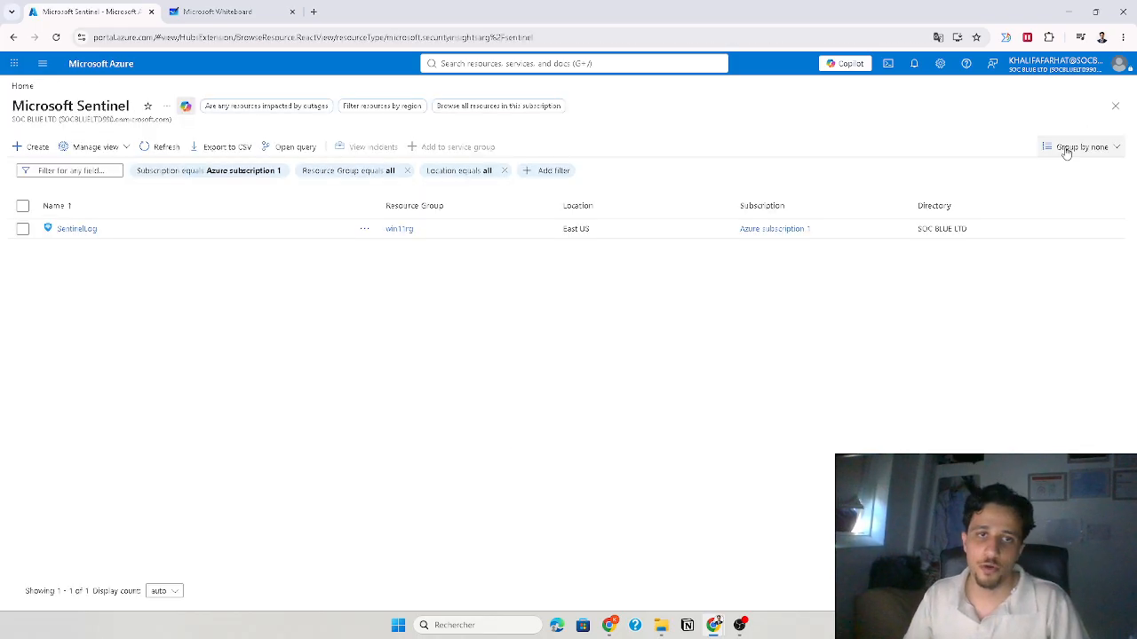
Open the SentinelLog workspace in Microsoft Sentinel and look through its list of data connectors.
{"action": "left_click", "coordinate": [67, 229]}
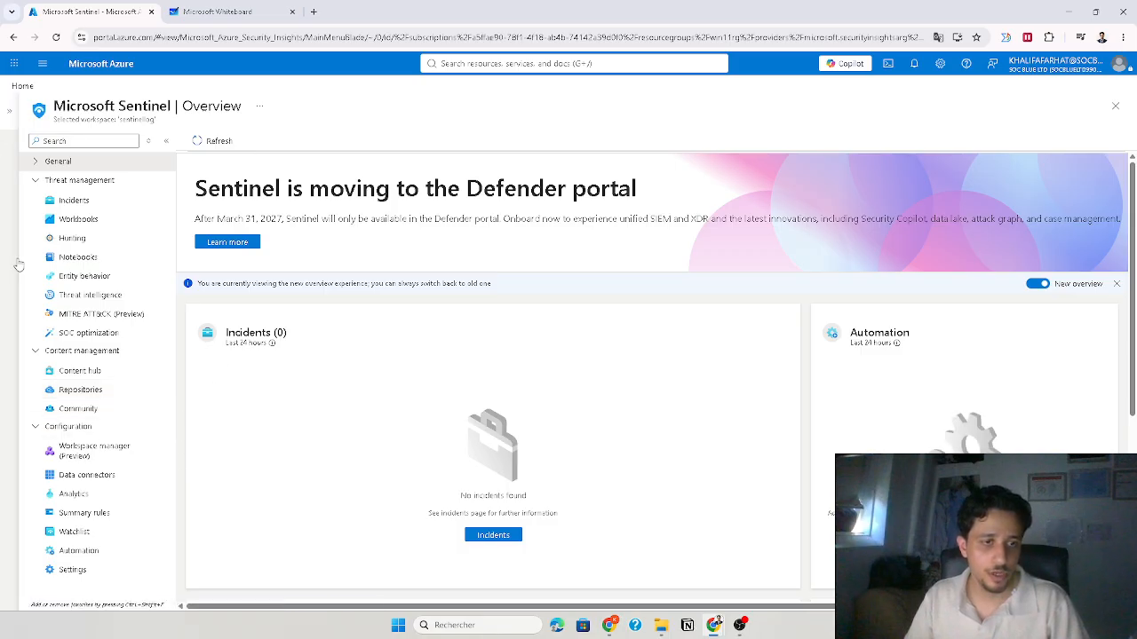
{"action": "left_click", "coordinate": [120, 474]}
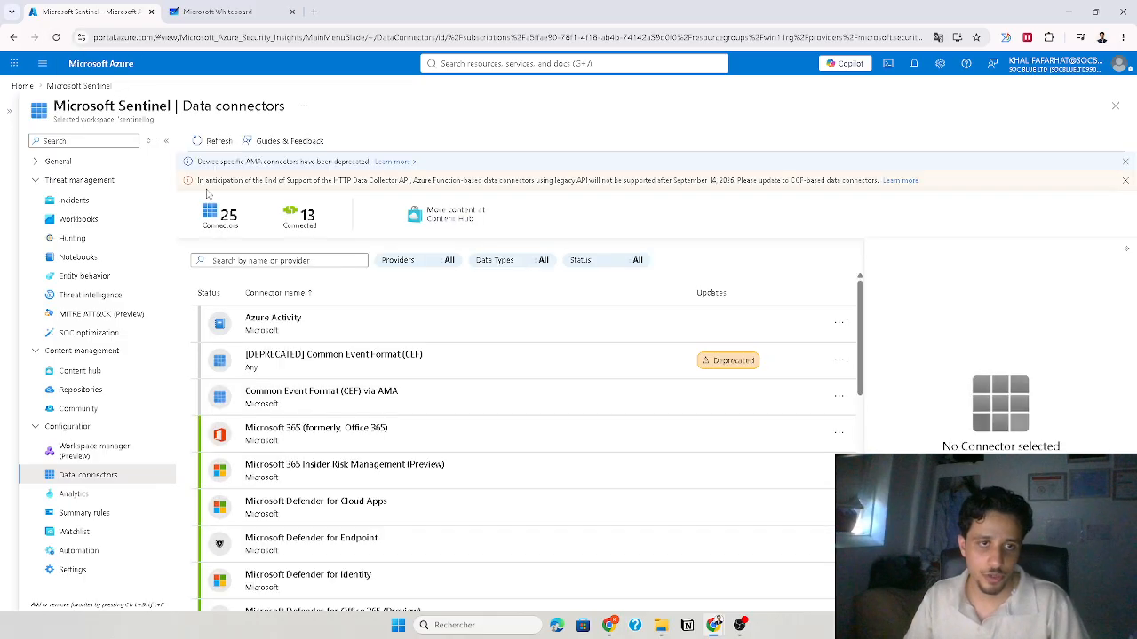
{"action": "scroll", "coordinate": [426, 433], "scroll_direction": "down", "scroll_amount": 10}
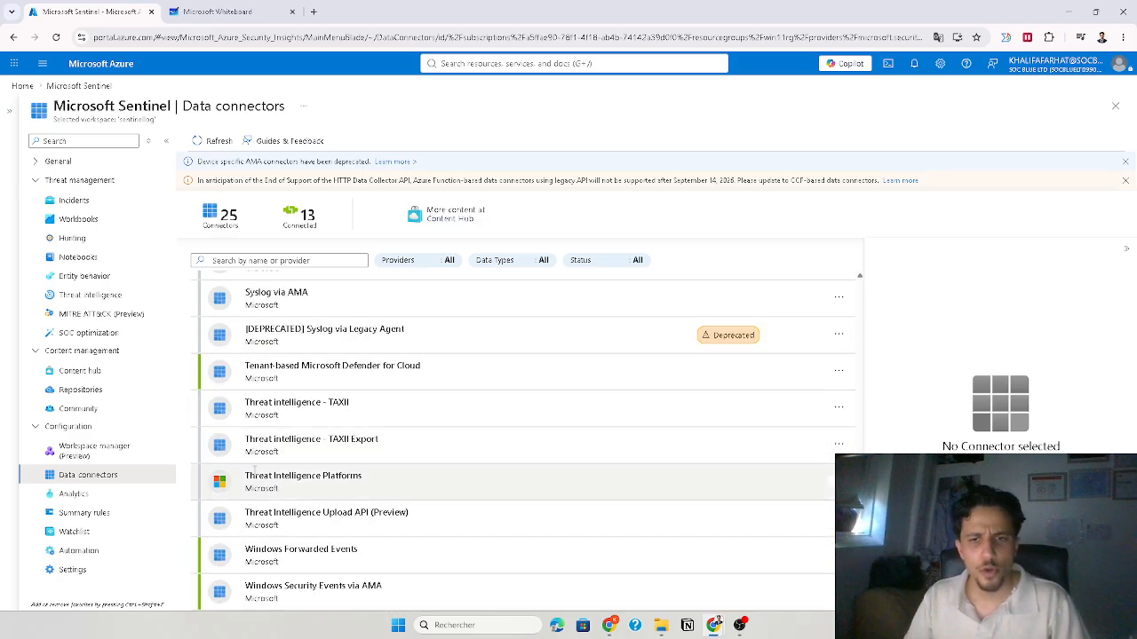
{"action": "scroll", "coordinate": [271, 484], "scroll_direction": "up", "scroll_amount": 6}
{"action": "scroll", "coordinate": [271, 484], "scroll_direction": "up", "scroll_amount": 3}
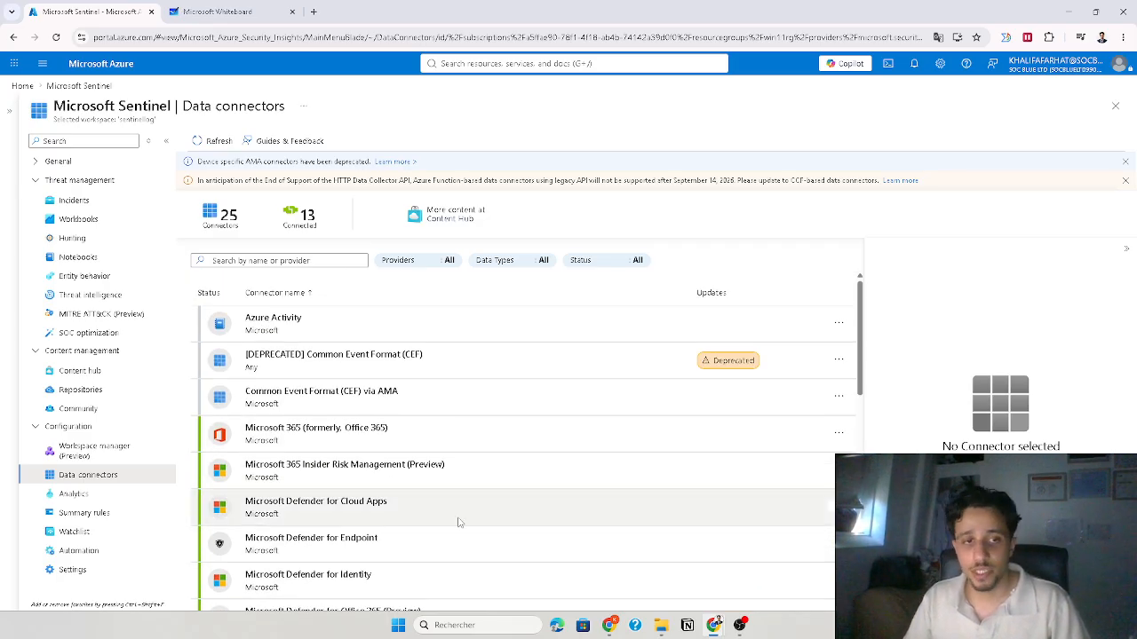
Open the workspace's Content hub in the Azure portal, reloading the portal page and closing the extra Defender portal tab.
{"action": "left_click", "coordinate": [113, 380]}
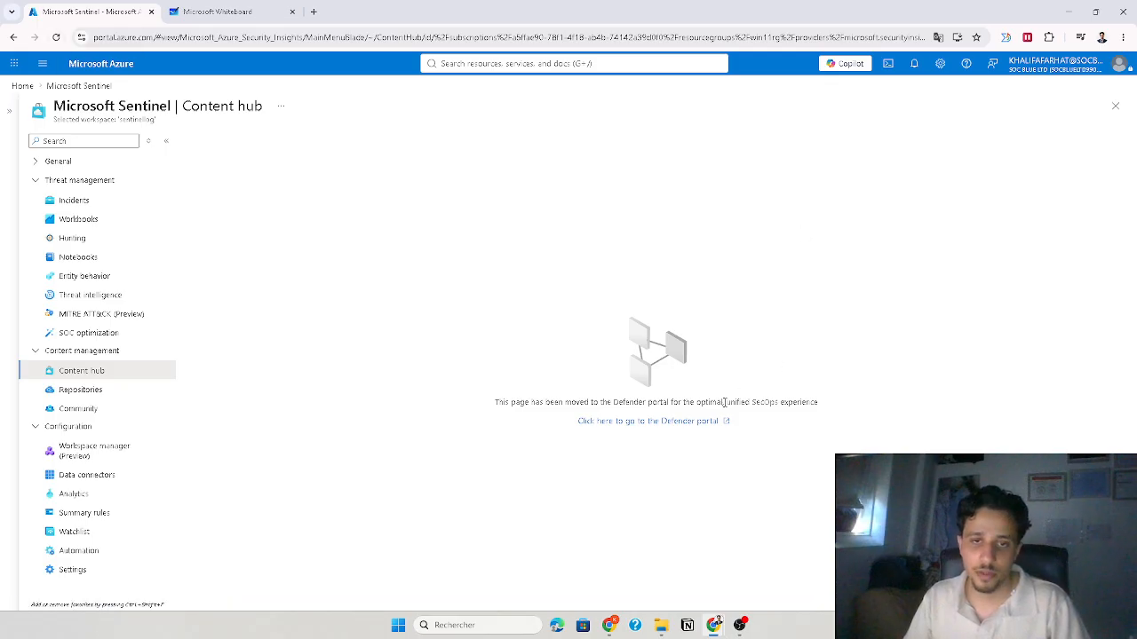
{"action": "right_click", "coordinate": [703, 431]}
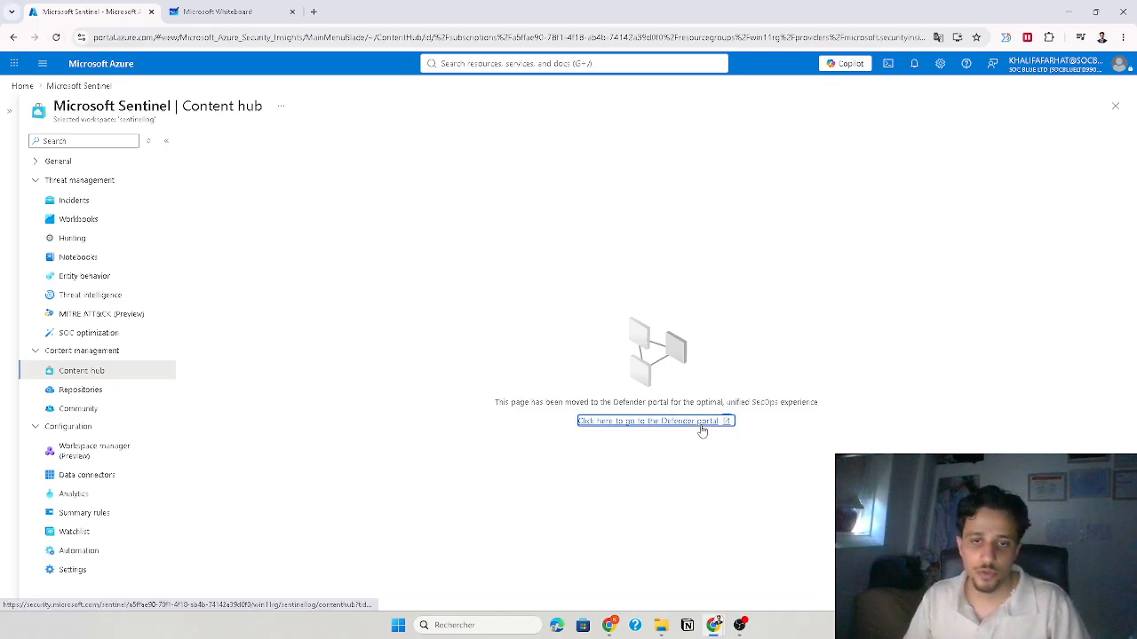
{"action": "left_click", "coordinate": [741, 233]}
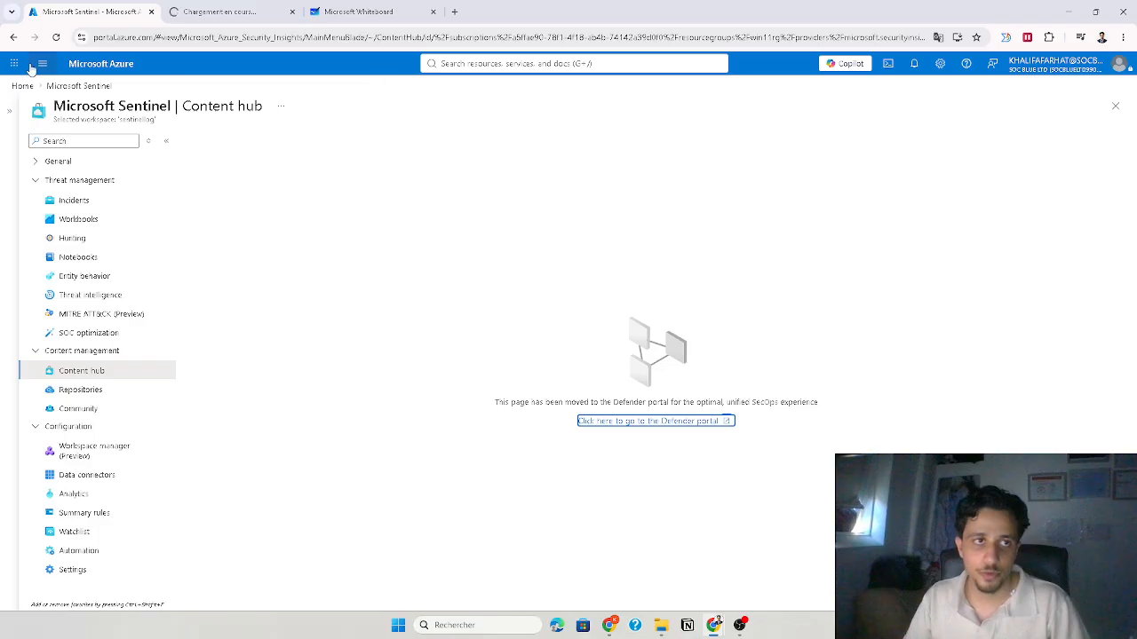
{"action": "left_click", "coordinate": [54, 39]}
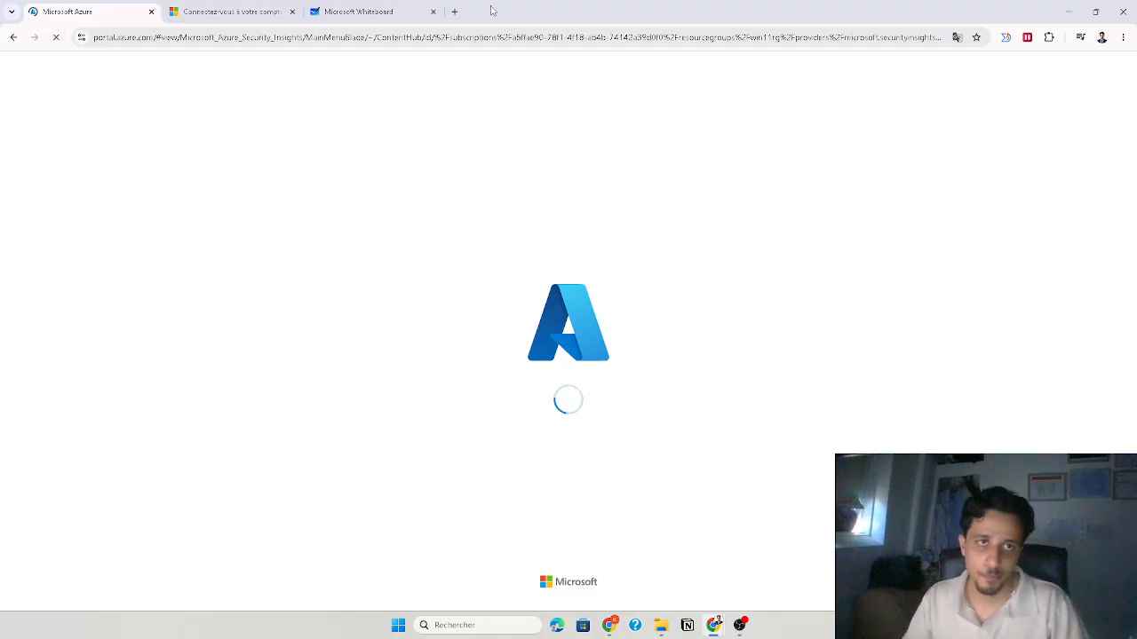
{"action": "left_click", "coordinate": [291, 11]}
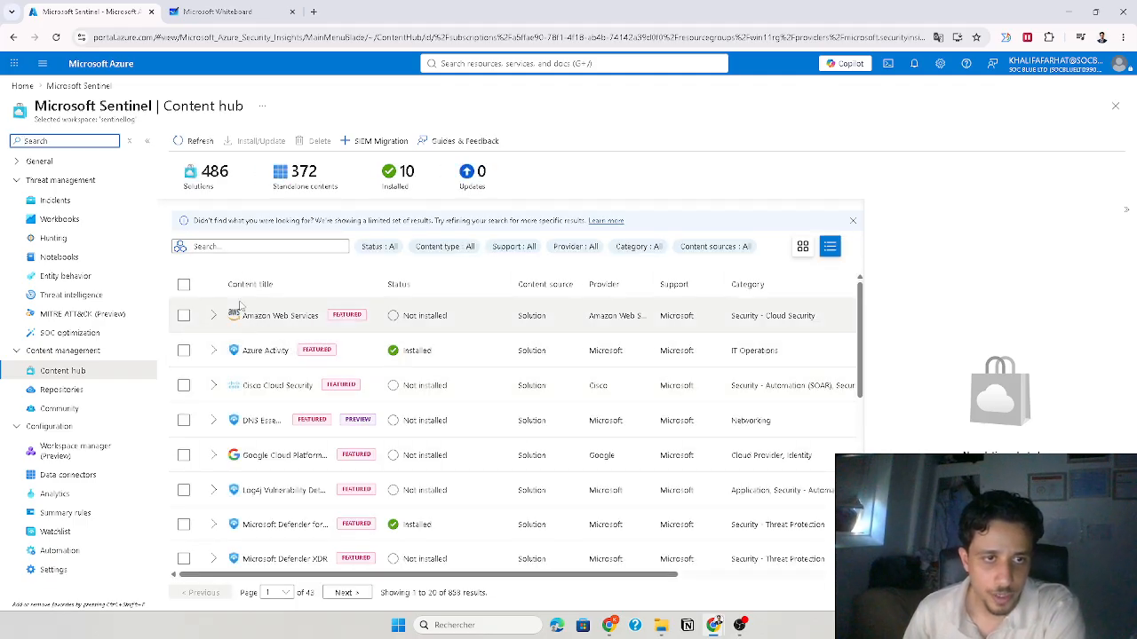
Search the Content hub for "windows security logs", show the Windows Security Events solution's details, and collapse its content list.
{"action": "left_click", "coordinate": [219, 249]}
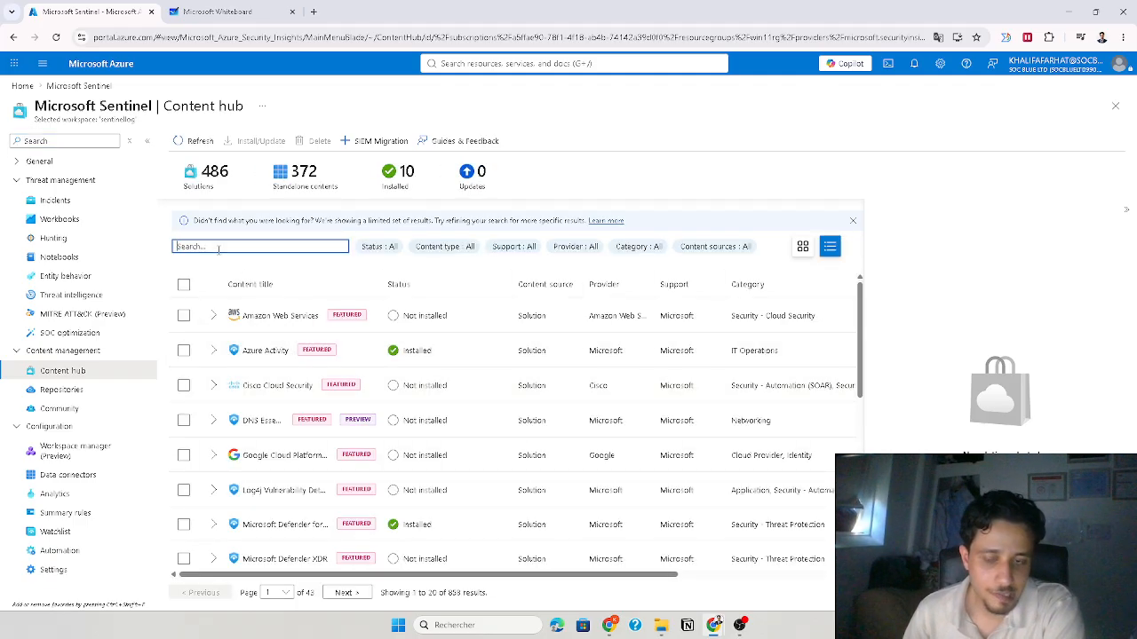
{"action": "type", "text": "w"}
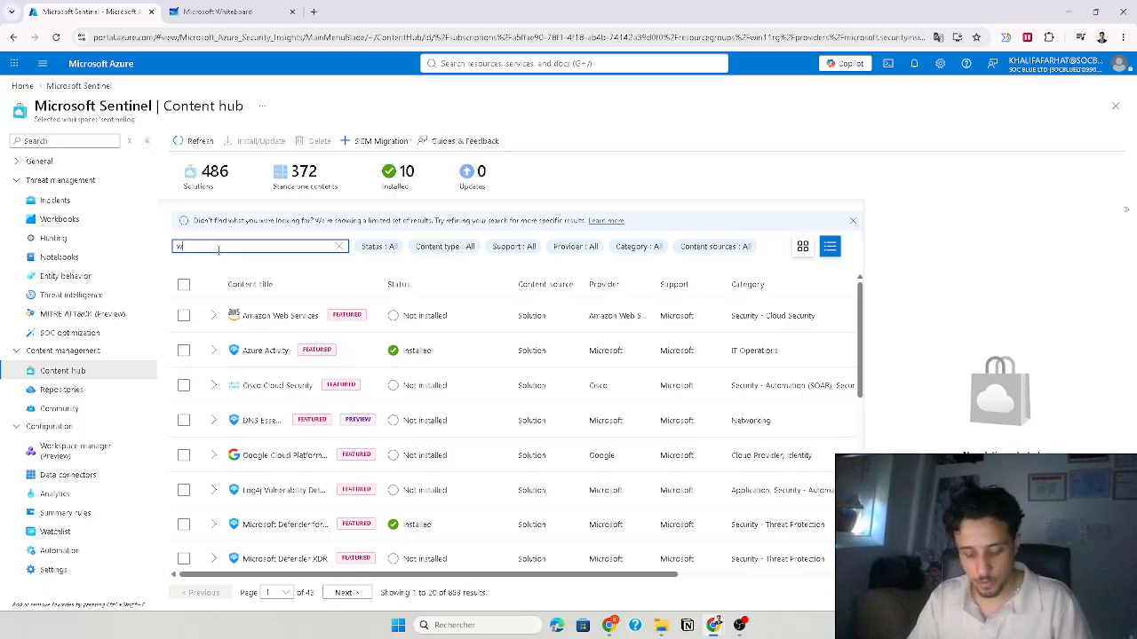
{"action": "type", "text": "indows sec"}
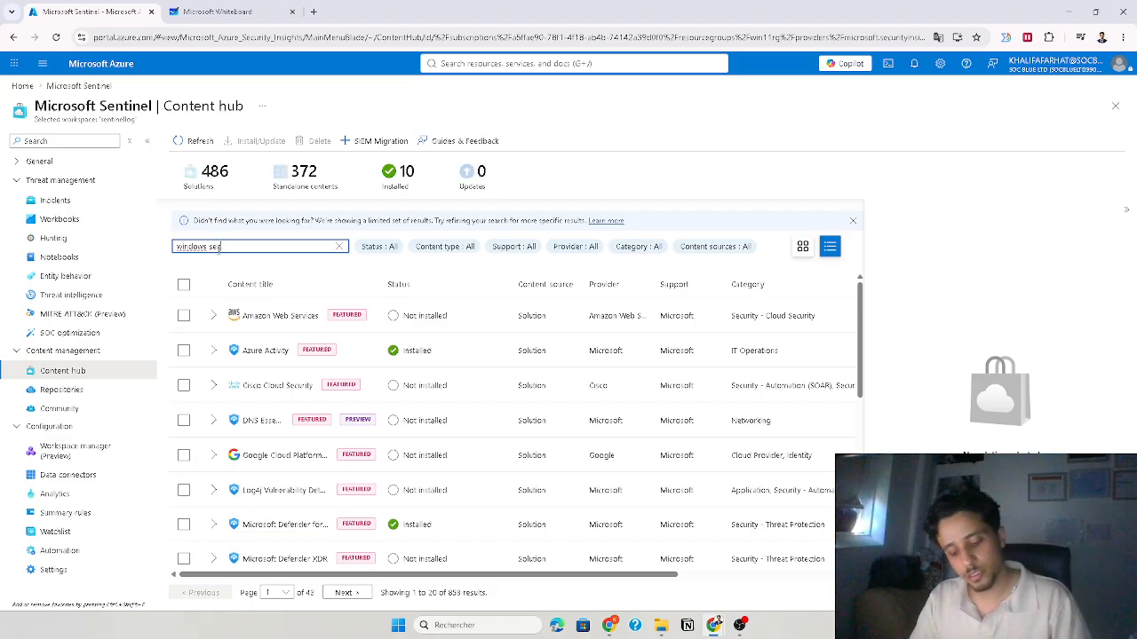
{"action": "type", "text": "urity logs"}
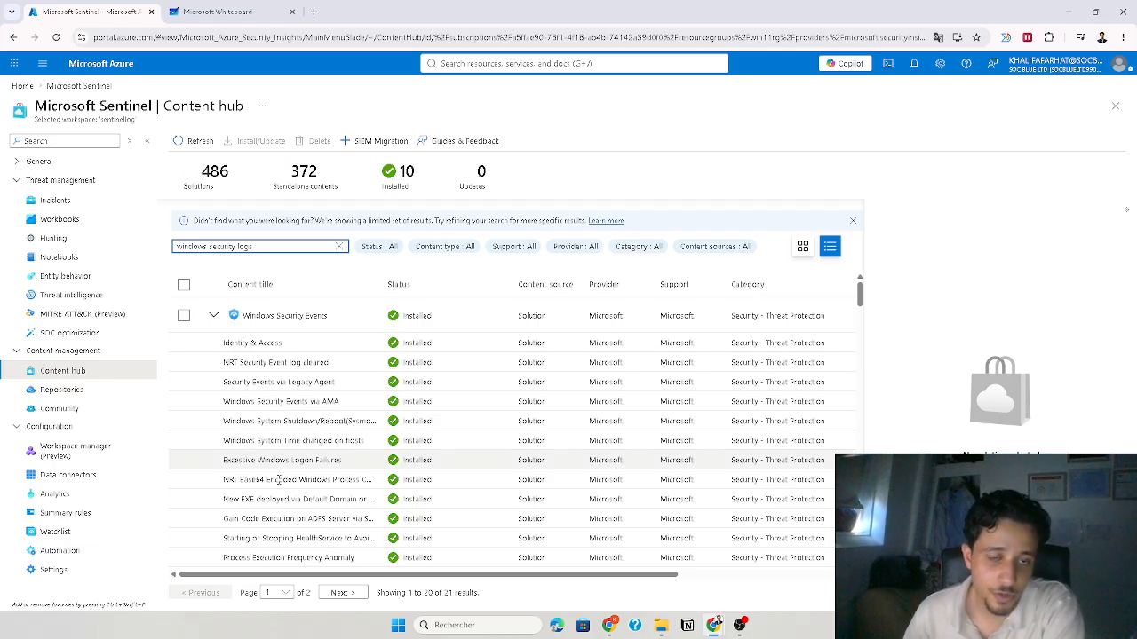
{"action": "left_click", "coordinate": [266, 315]}
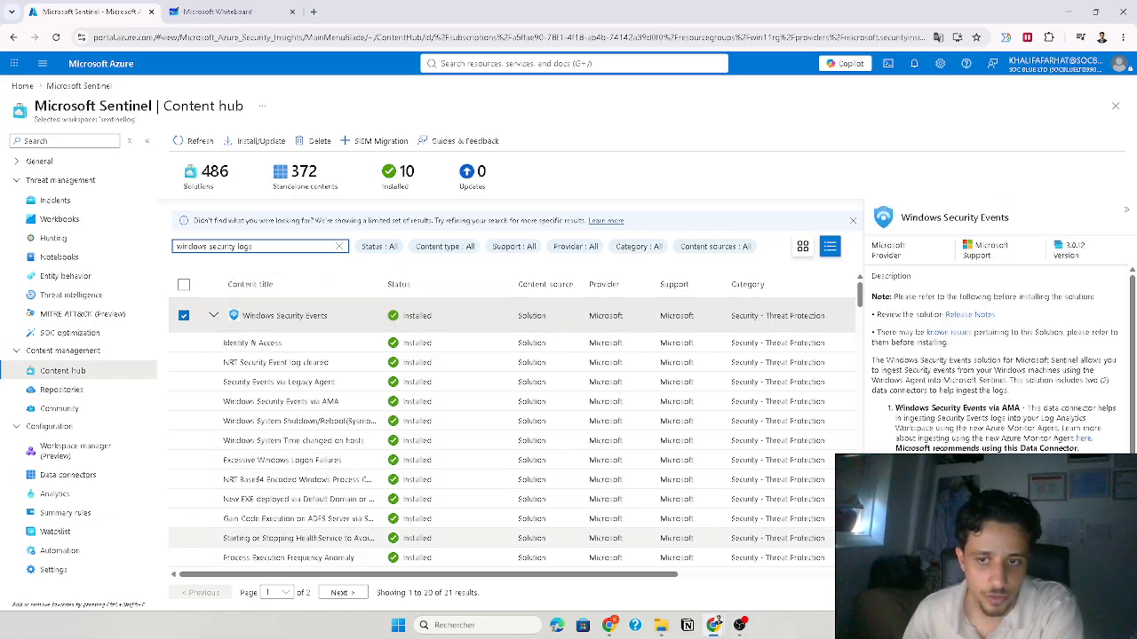
{"action": "left_click", "coordinate": [213, 315]}
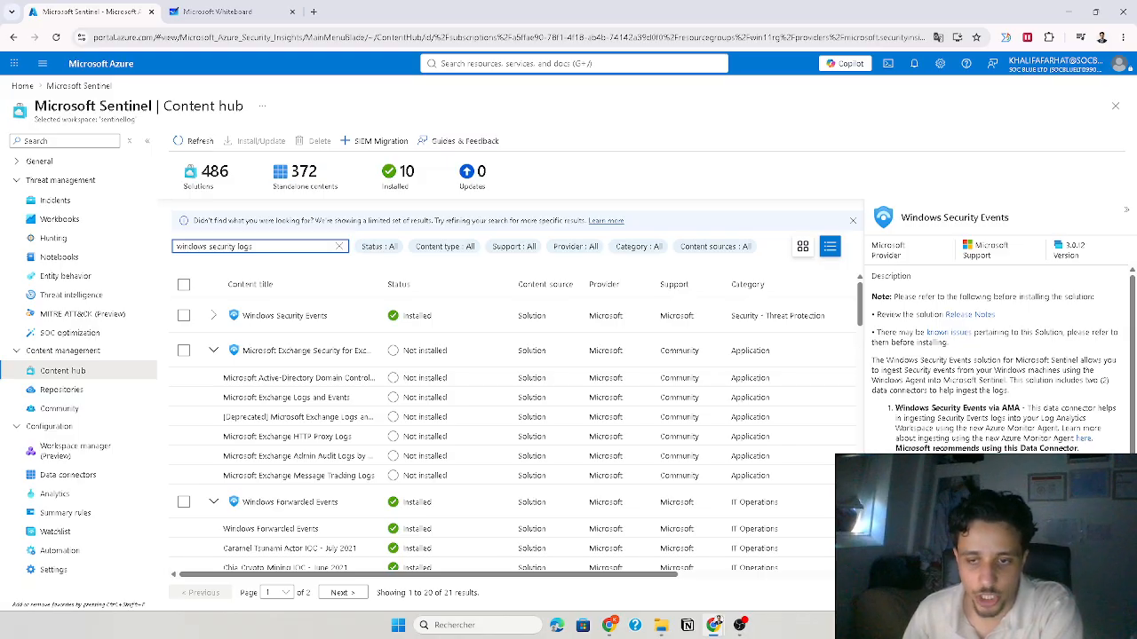
{"action": "scroll", "coordinate": [950, 373], "scroll_direction": "down", "scroll_amount": 1}
{"action": "scroll", "coordinate": [950, 355], "scroll_direction": "up", "scroll_amount": 1}
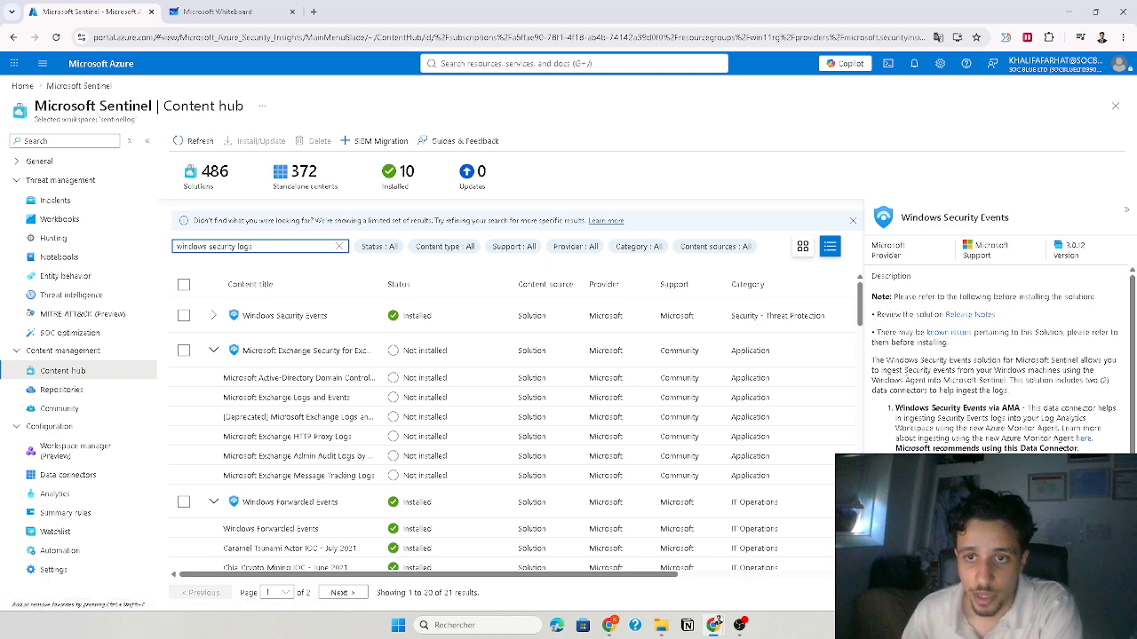
Read the Windows Security Events description, covering event ingestion, data connectors, workbooks, analytic rules and hunting queries.
{"action": "left_click_drag", "start_coordinate": [895, 359], "coordinate": [873, 370]}
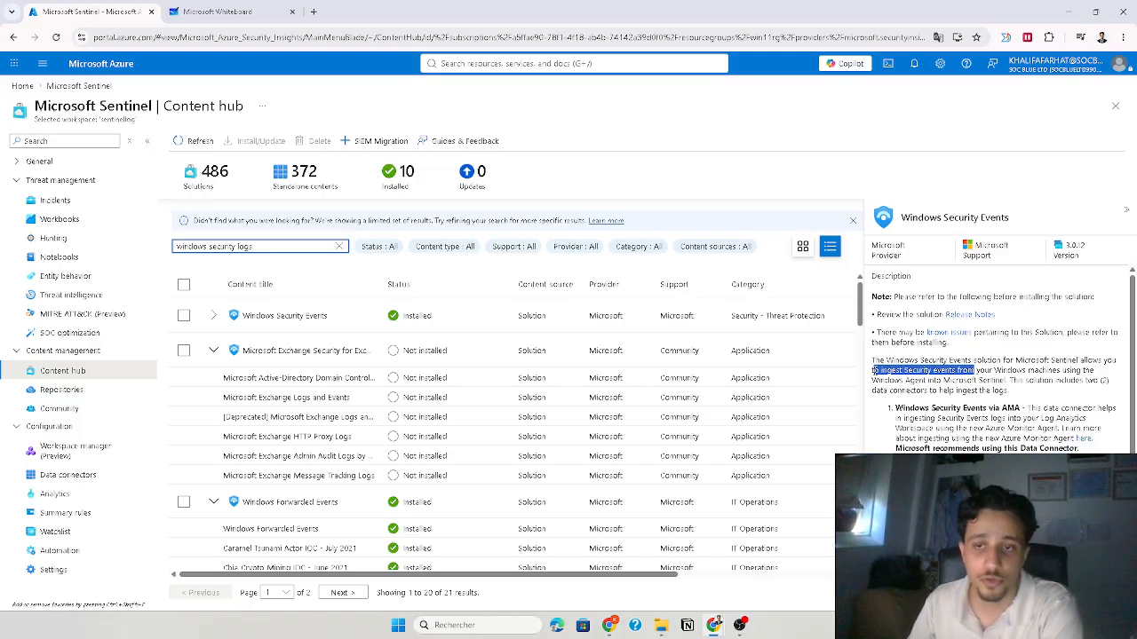
{"action": "left_click_drag", "start_coordinate": [1009, 381], "coordinate": [1088, 381]}
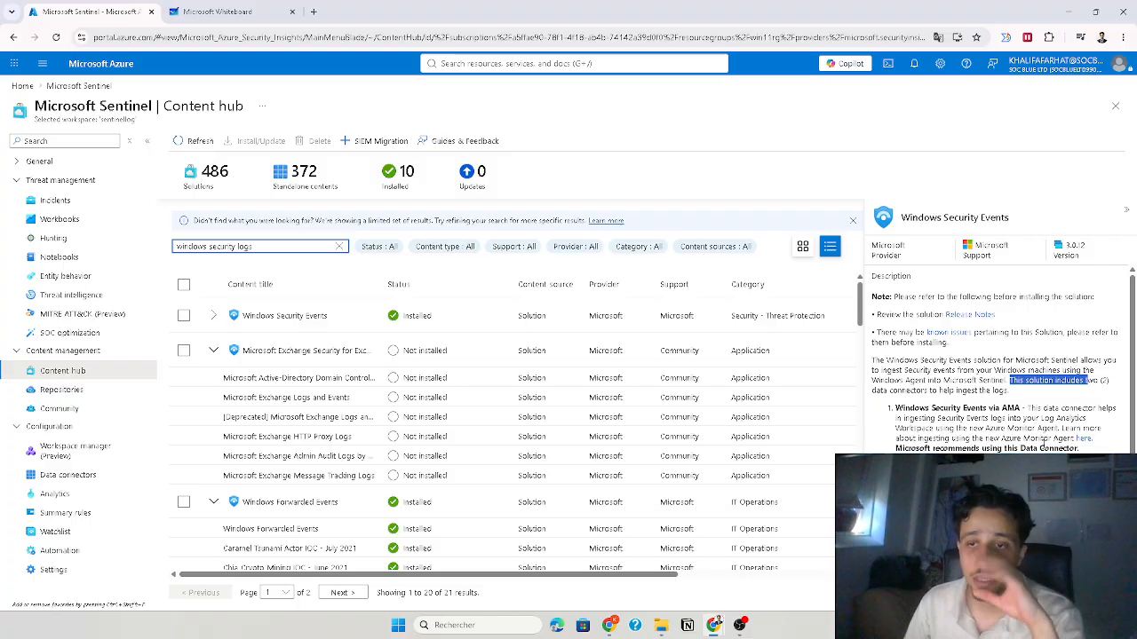
{"action": "scroll", "coordinate": [1037, 444], "scroll_direction": "down", "scroll_amount": 1}
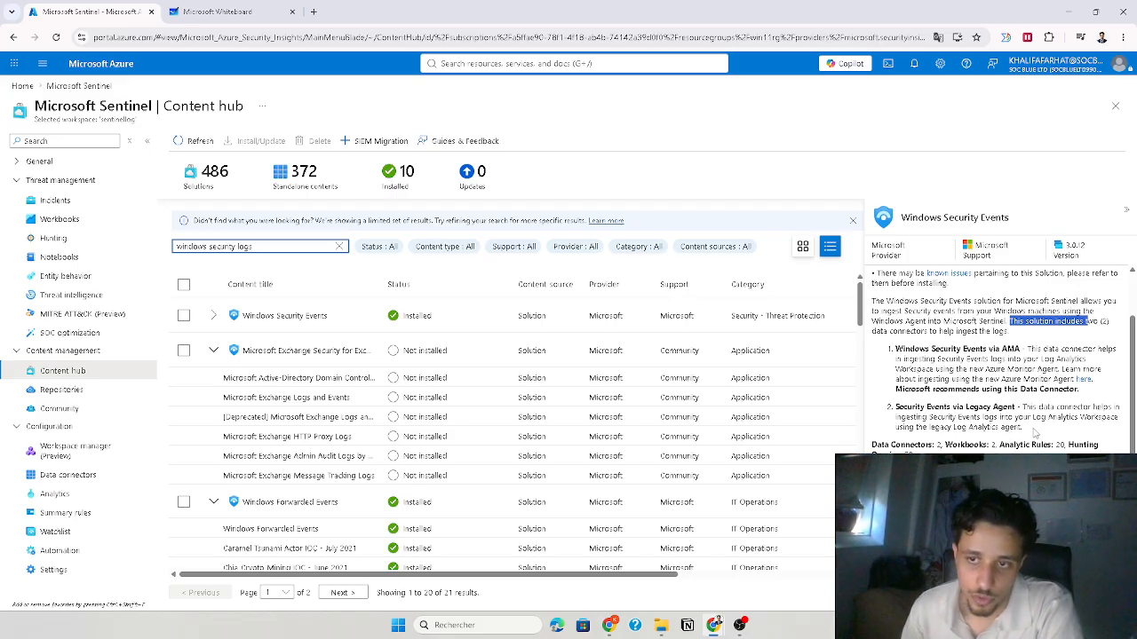
{"action": "left_click_drag", "start_coordinate": [872, 444], "coordinate": [929, 445]}
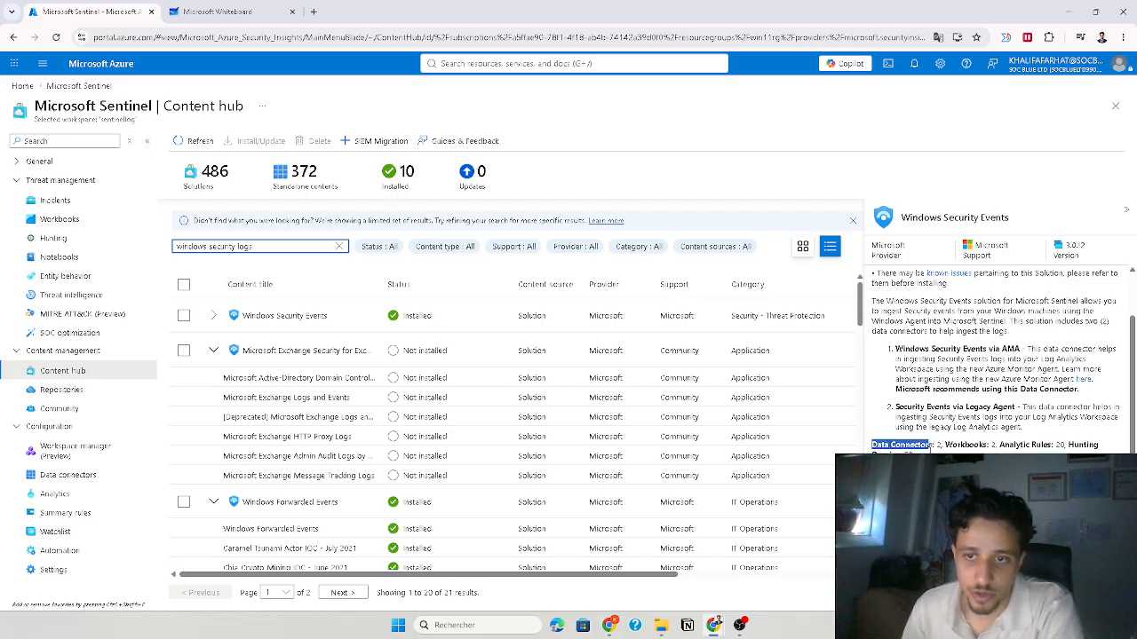
{"action": "left_click_drag", "start_coordinate": [1004, 445], "coordinate": [952, 446]}
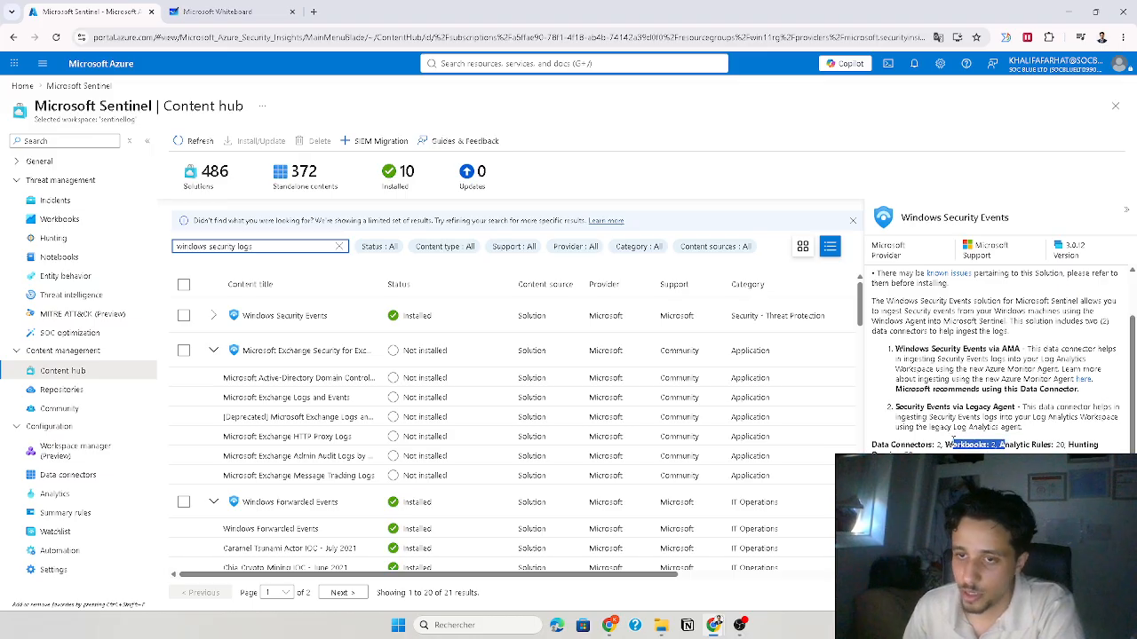
{"action": "left_click_drag", "start_coordinate": [1069, 445], "coordinate": [989, 445]}
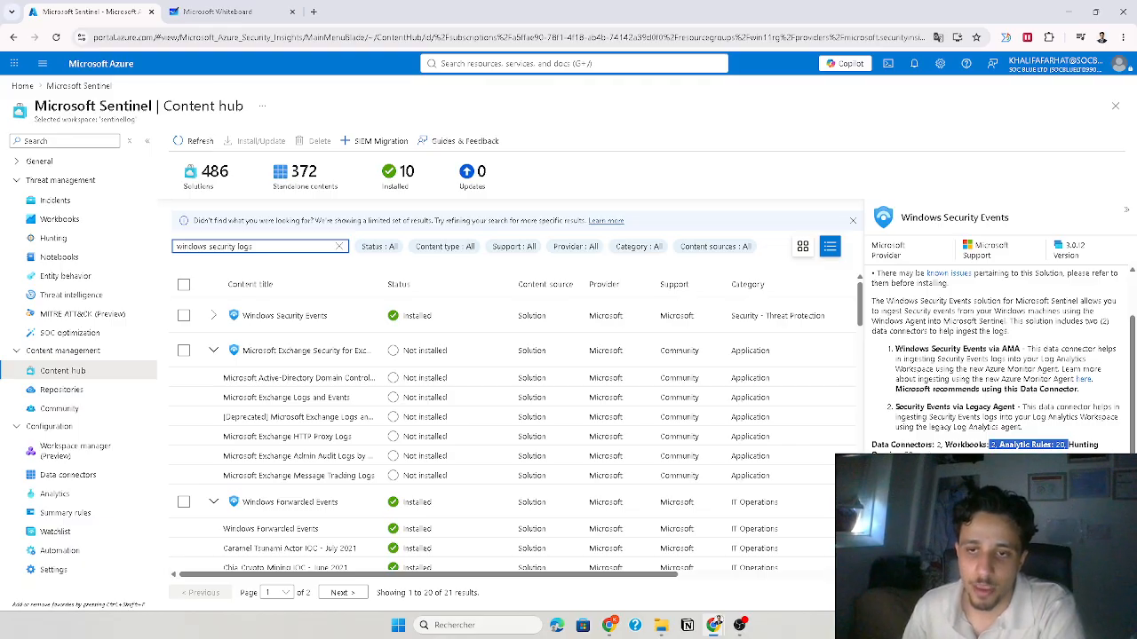
{"action": "left_click_drag", "start_coordinate": [913, 451], "coordinate": [1065, 447]}
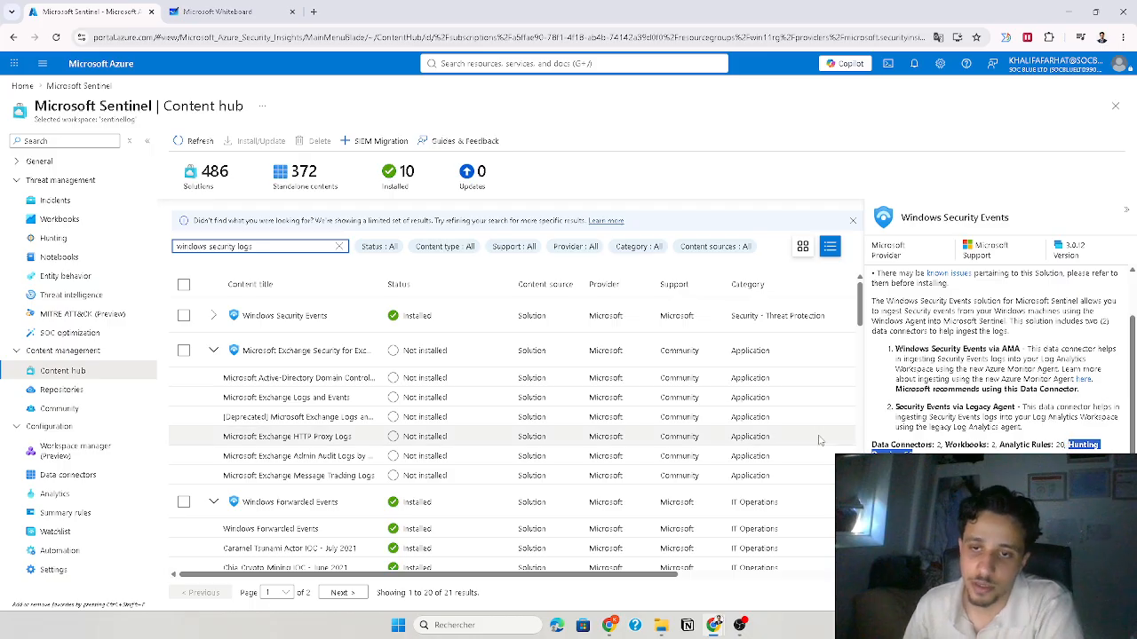
{"action": "scroll", "coordinate": [995, 355], "scroll_direction": "down", "scroll_amount": 1}
{"action": "left_click", "coordinate": [986, 402]}
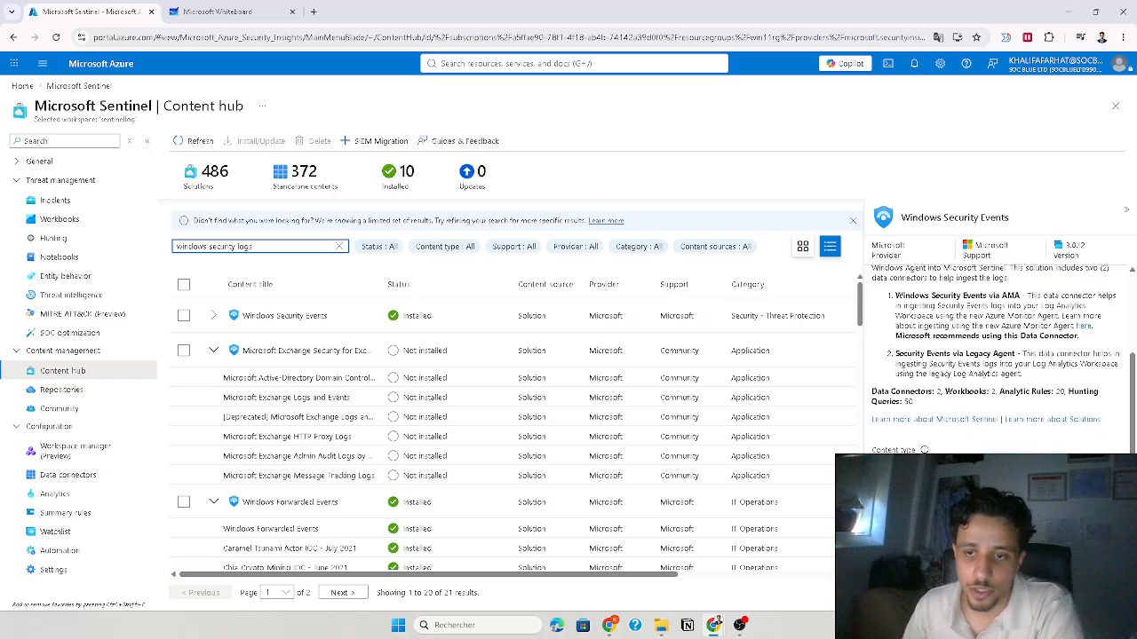
View the Windows Security Events marketplace page, scan its overview and related products, and return to the Content hub.
{"action": "left_click", "coordinate": [1048, 592]}
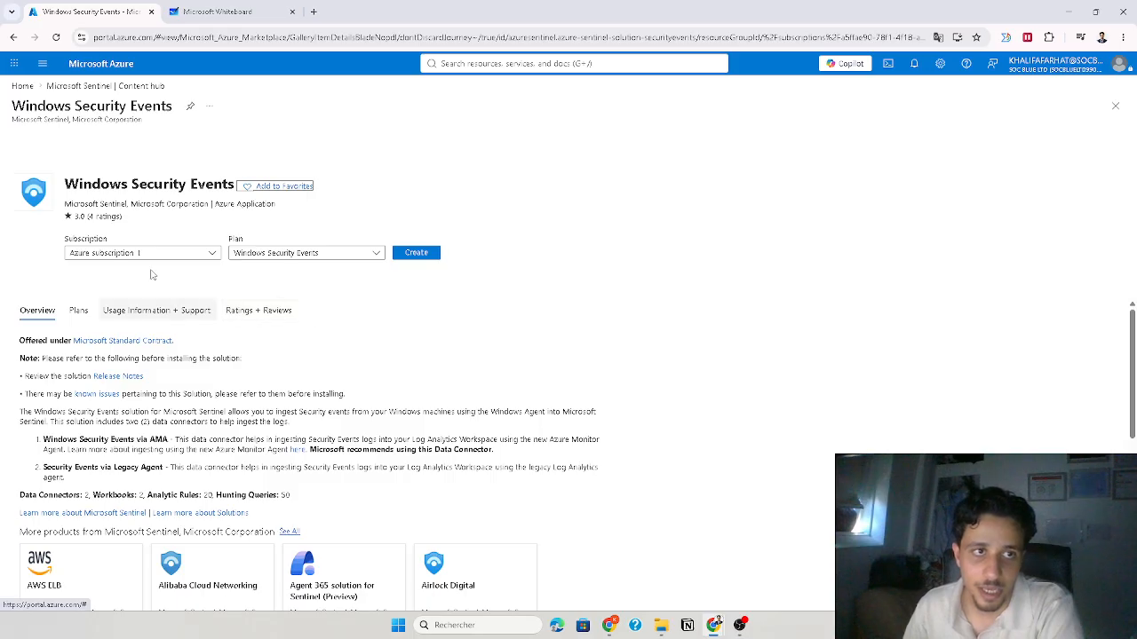
{"action": "scroll", "coordinate": [919, 378], "scroll_direction": "down", "scroll_amount": 5}
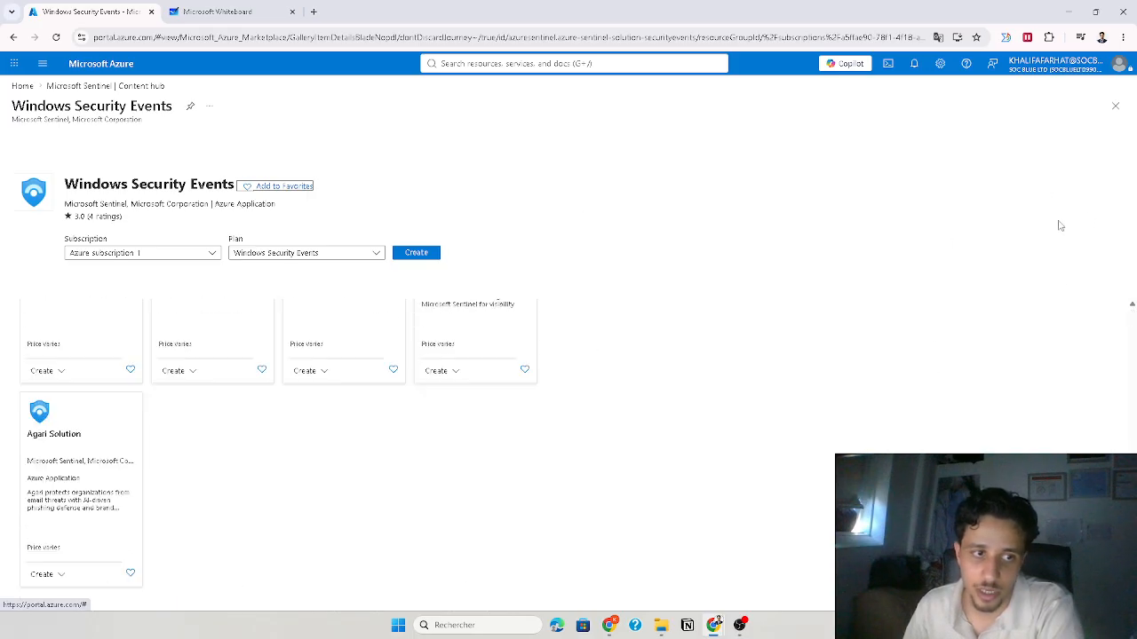
{"action": "left_click", "coordinate": [1115, 106]}
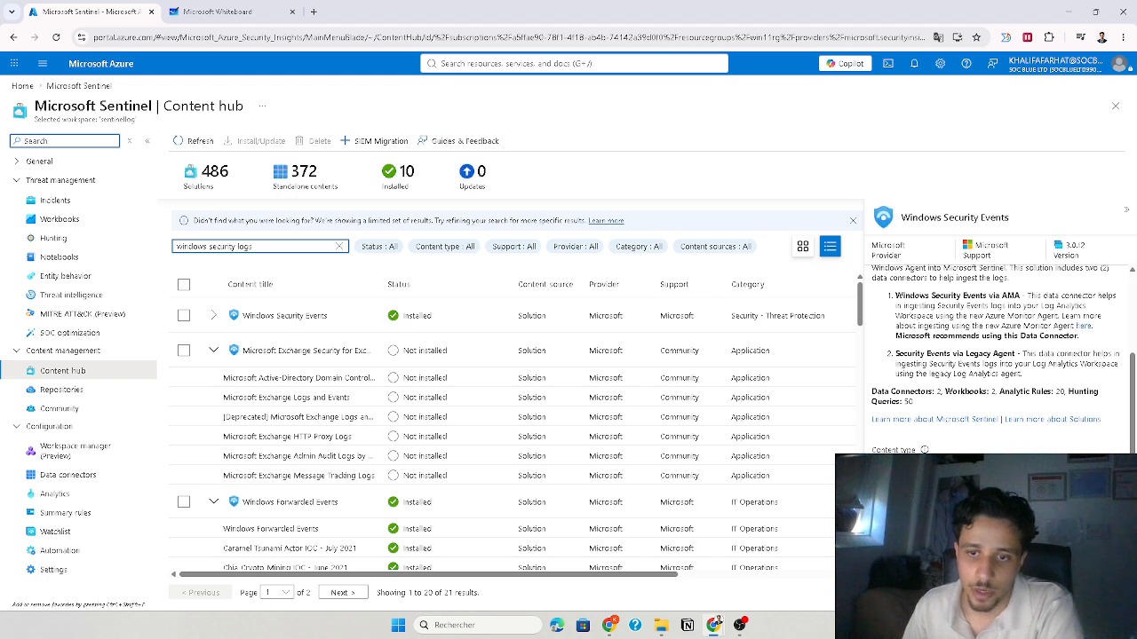
Open the management page of the Windows Security Events solution and look through its content items on pages 1 and 3.
{"action": "left_click", "coordinate": [900, 594]}
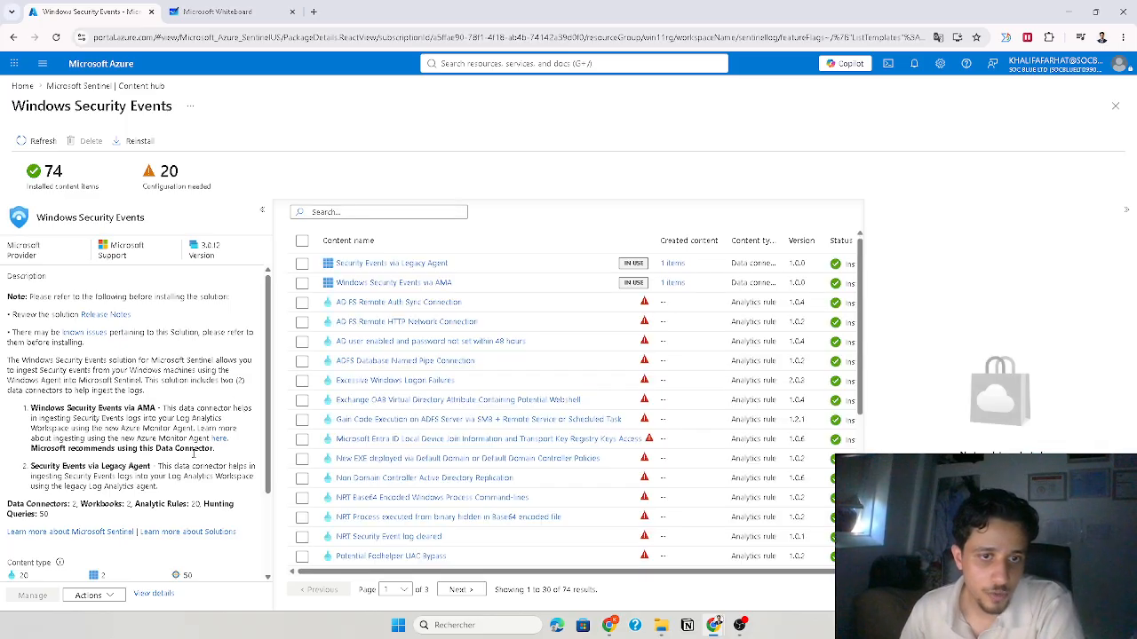
{"action": "scroll", "coordinate": [409, 395], "scroll_direction": "down", "scroll_amount": 3}
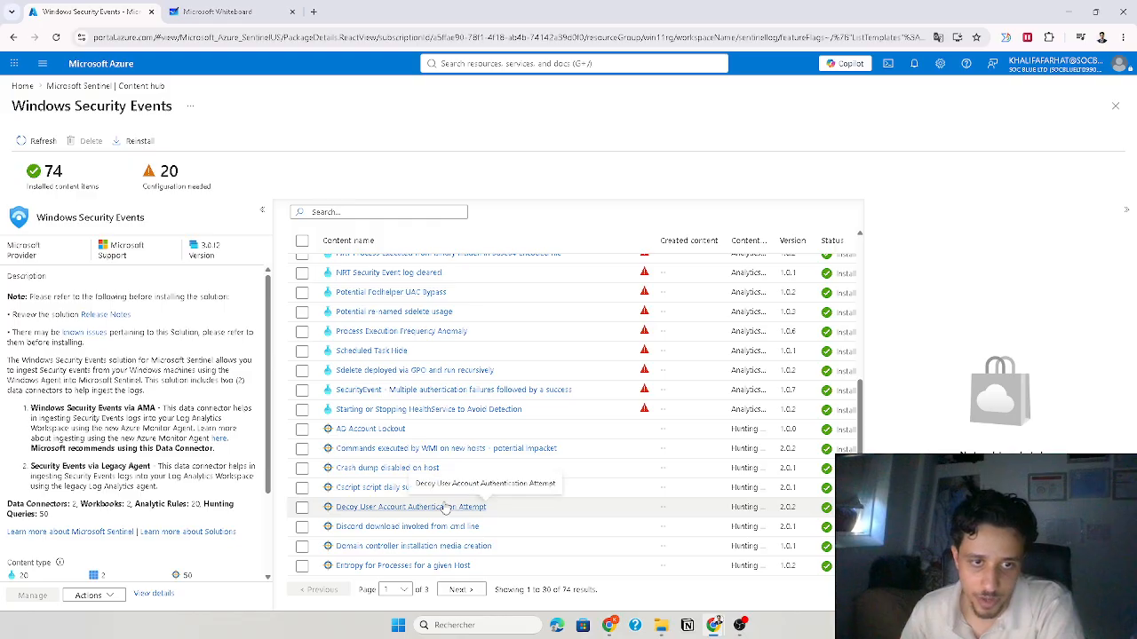
{"action": "scroll", "coordinate": [435, 498], "scroll_direction": "up", "scroll_amount": 3}
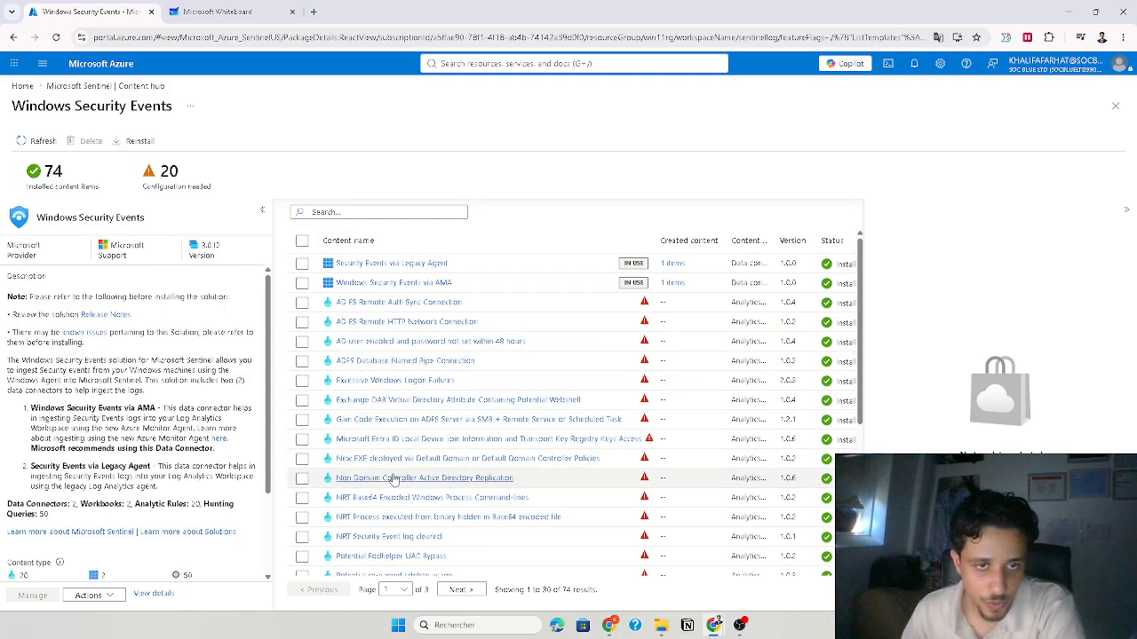
{"action": "scroll", "coordinate": [393, 470], "scroll_direction": "down", "scroll_amount": 3}
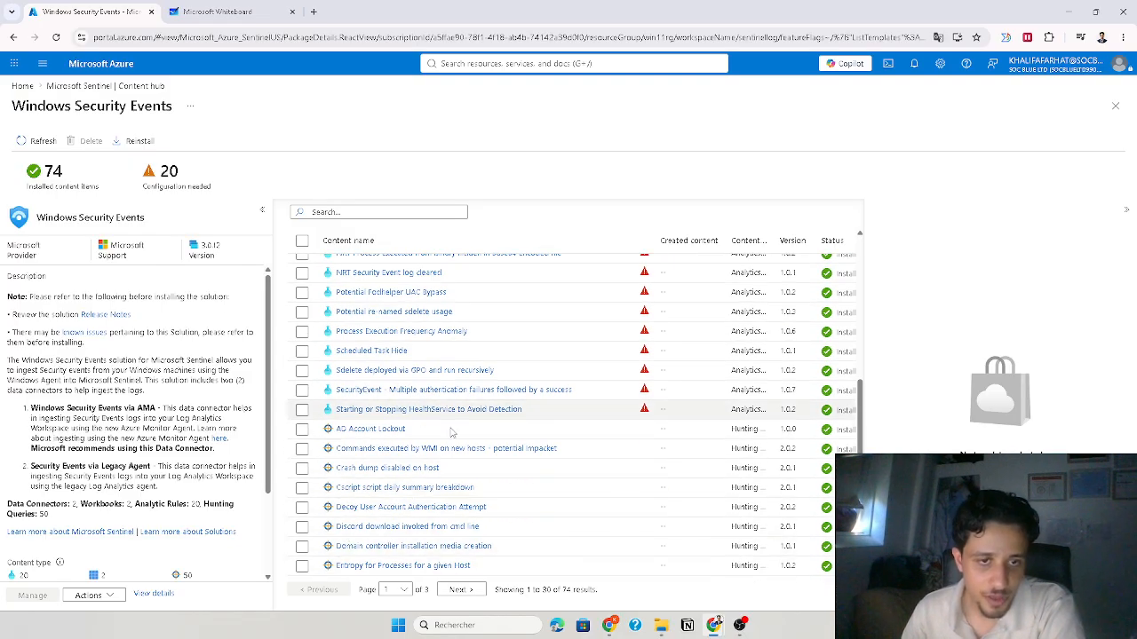
{"action": "scroll", "coordinate": [446, 501], "scroll_direction": "up", "scroll_amount": 3}
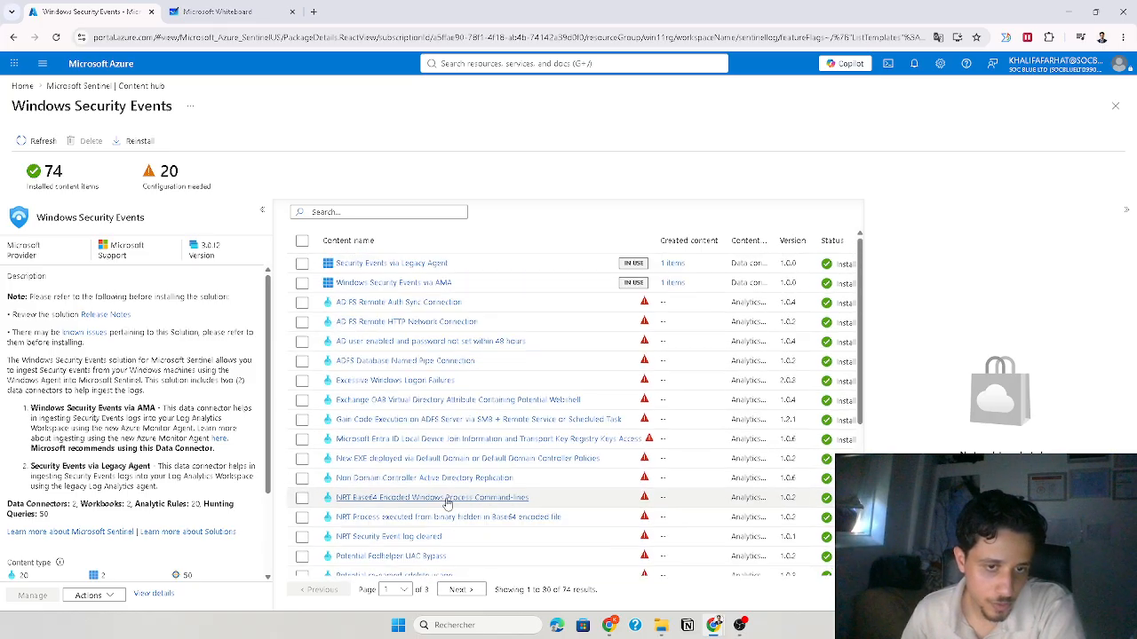
{"action": "left_click", "coordinate": [395, 589]}
{"action": "left_click", "coordinate": [398, 568]}
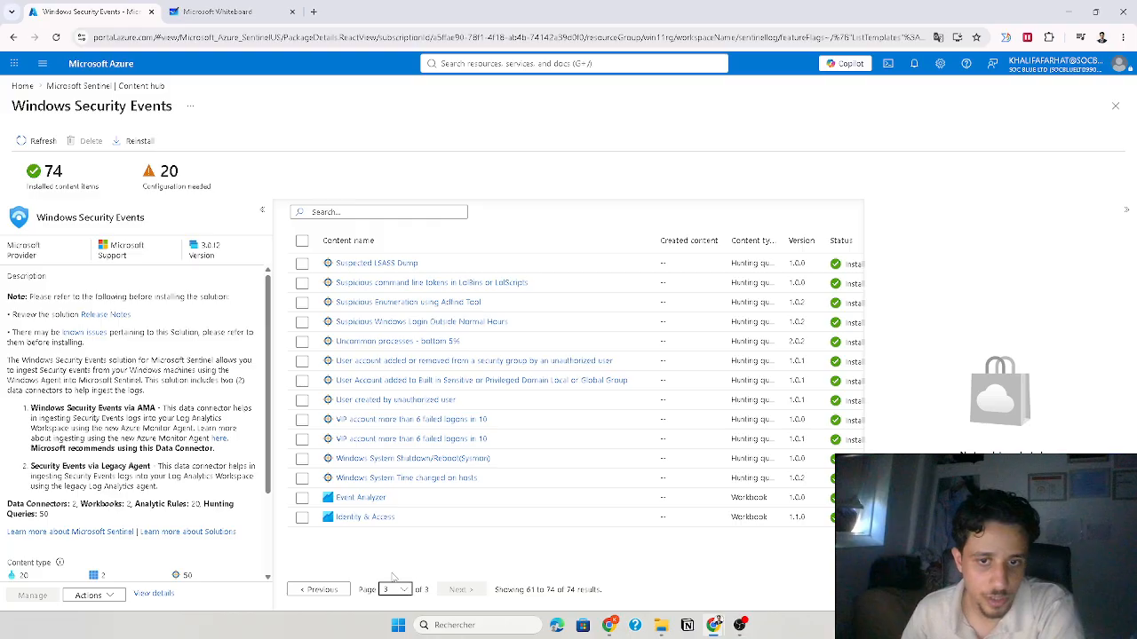
{"action": "left_click", "coordinate": [398, 589]}
{"action": "left_click", "coordinate": [393, 528]}
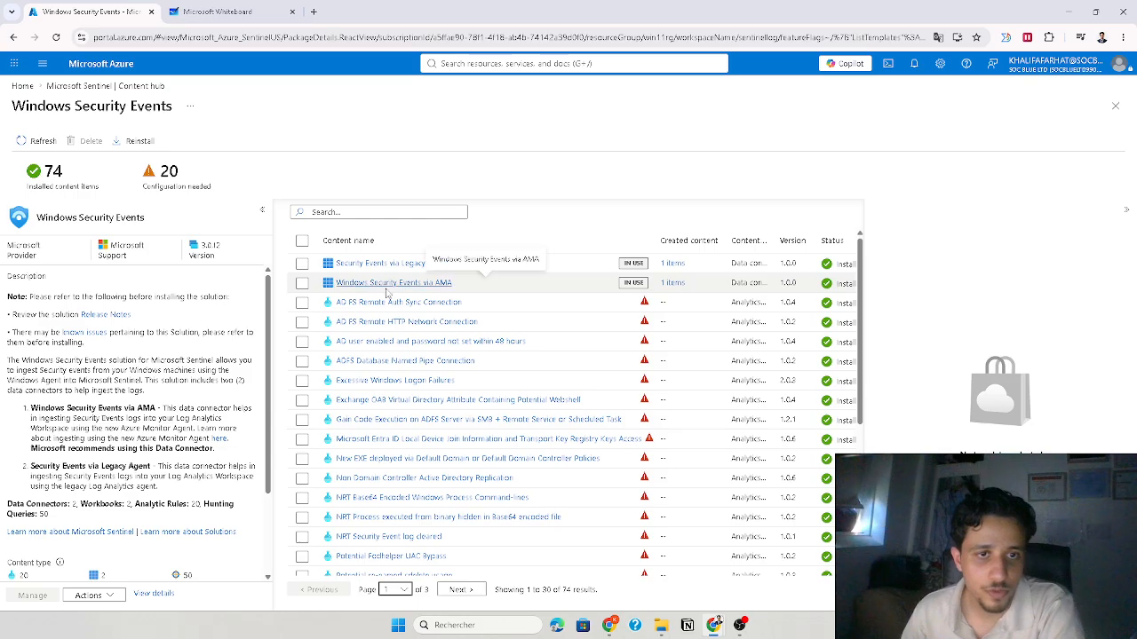
Open the Windows Security Events via AMA connector page and review its description, data received and data collection rule configuration.
{"action": "left_click", "coordinate": [382, 285]}
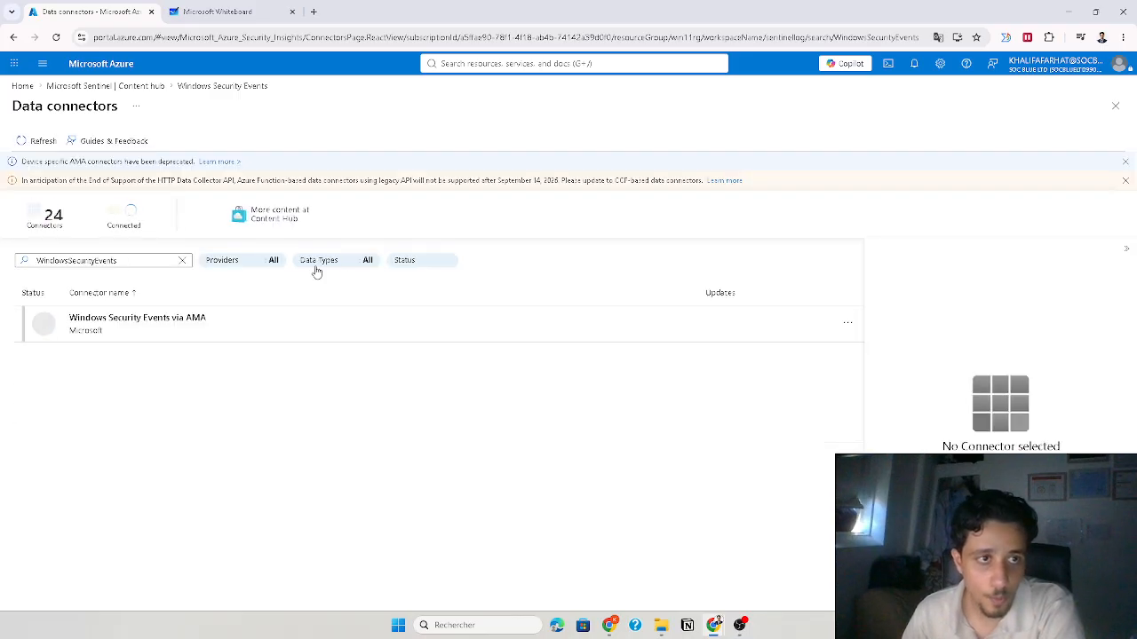
{"action": "left_click", "coordinate": [316, 336]}
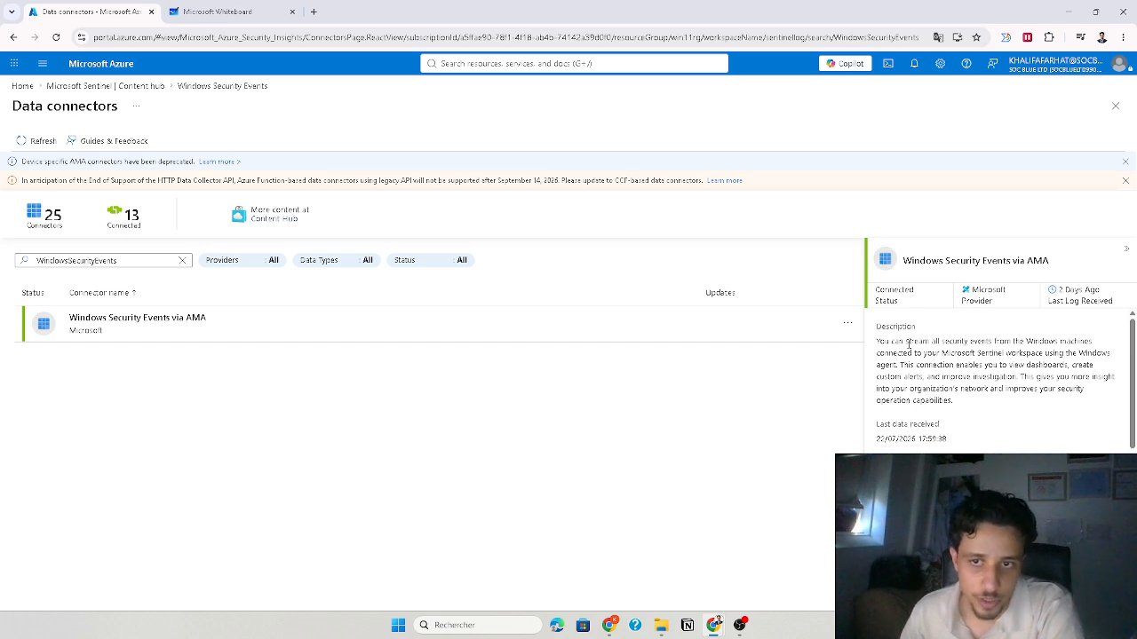
{"action": "left_click_drag", "start_coordinate": [908, 342], "coordinate": [1034, 341]}
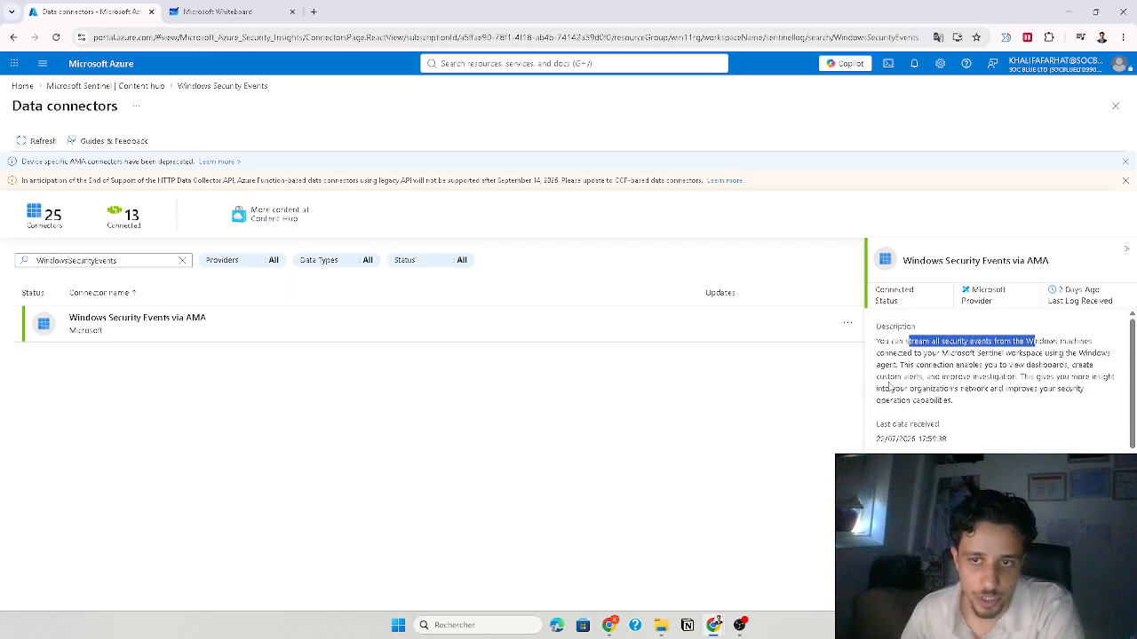
{"action": "left_click", "coordinate": [986, 593]}
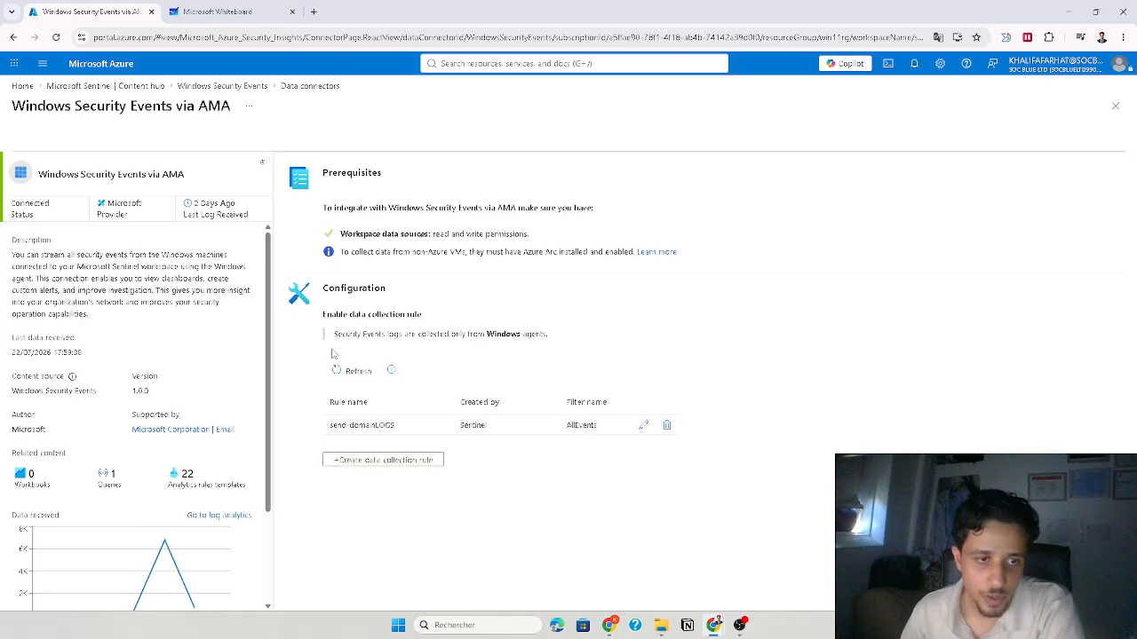
{"action": "scroll", "coordinate": [236, 377], "scroll_direction": "down", "scroll_amount": 2}
{"action": "mouse_move", "coordinate": [161, 430]}
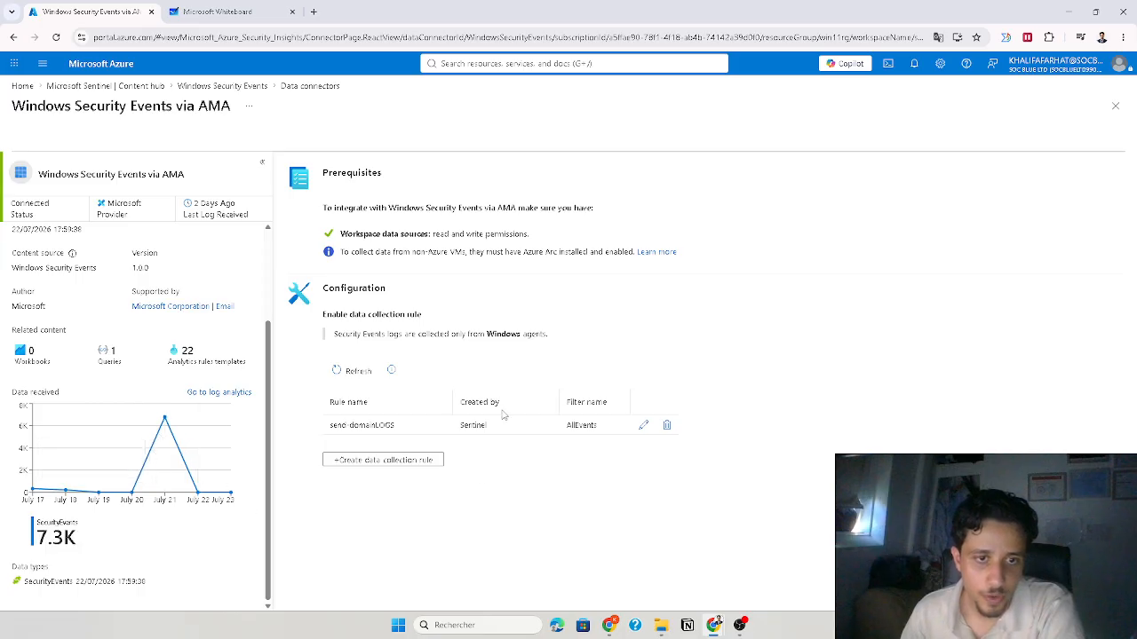
Start a new data collection rule and select the win11RG resource group with its PARIS-KF and SRV-01 virtual machines.
{"action": "left_click", "coordinate": [397, 462]}
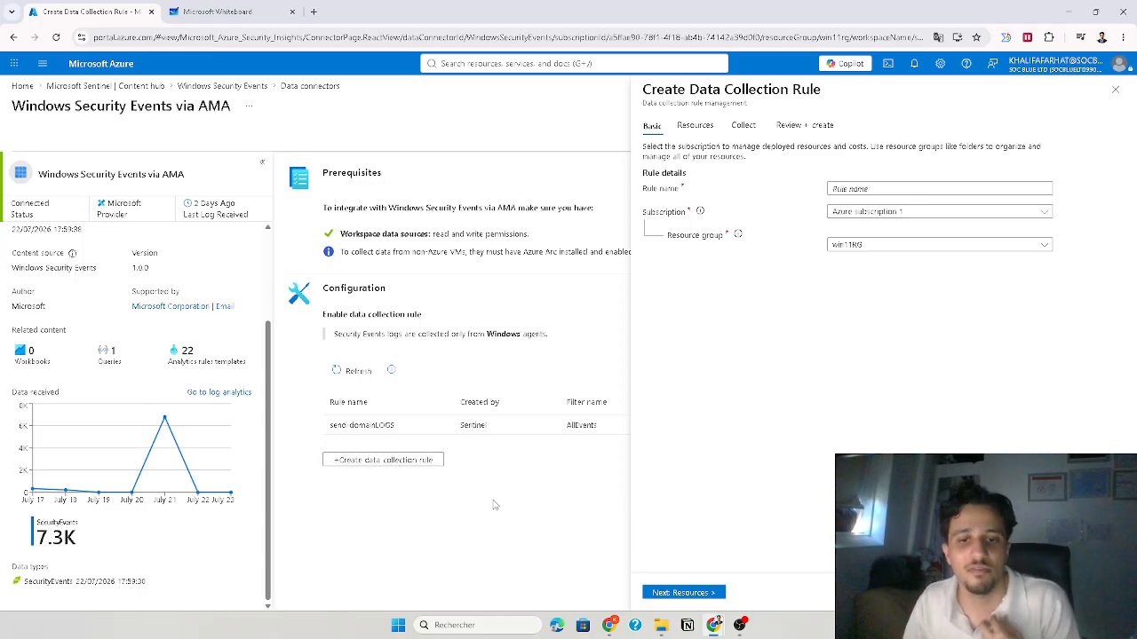
{"action": "left_click", "coordinate": [707, 594]}
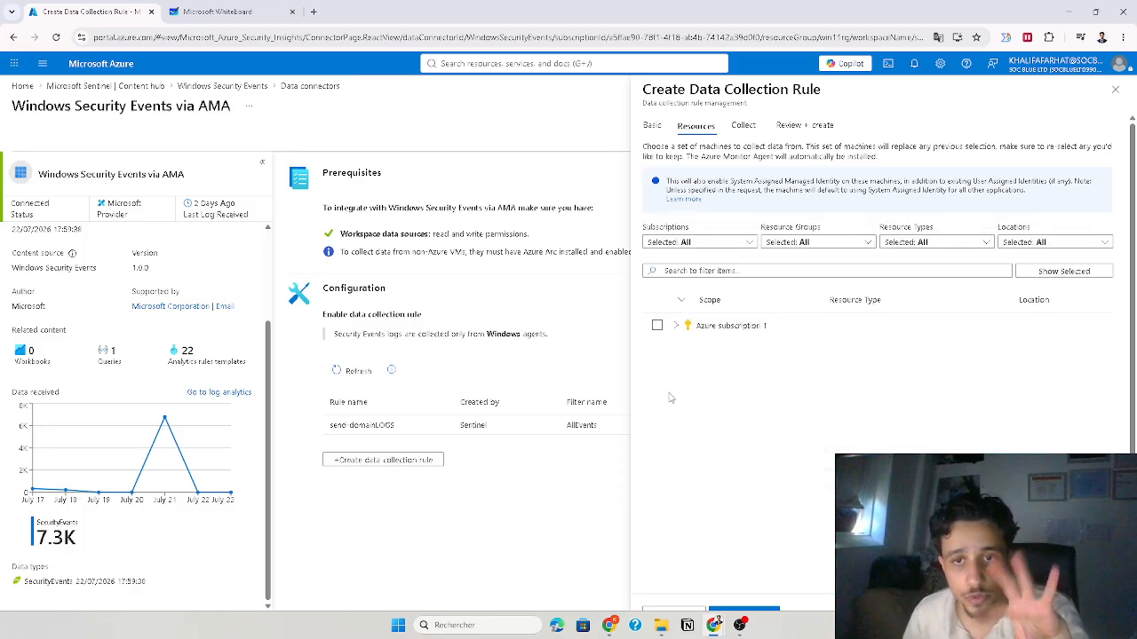
{"action": "left_click", "coordinate": [676, 326]}
{"action": "left_click", "coordinate": [706, 351]}
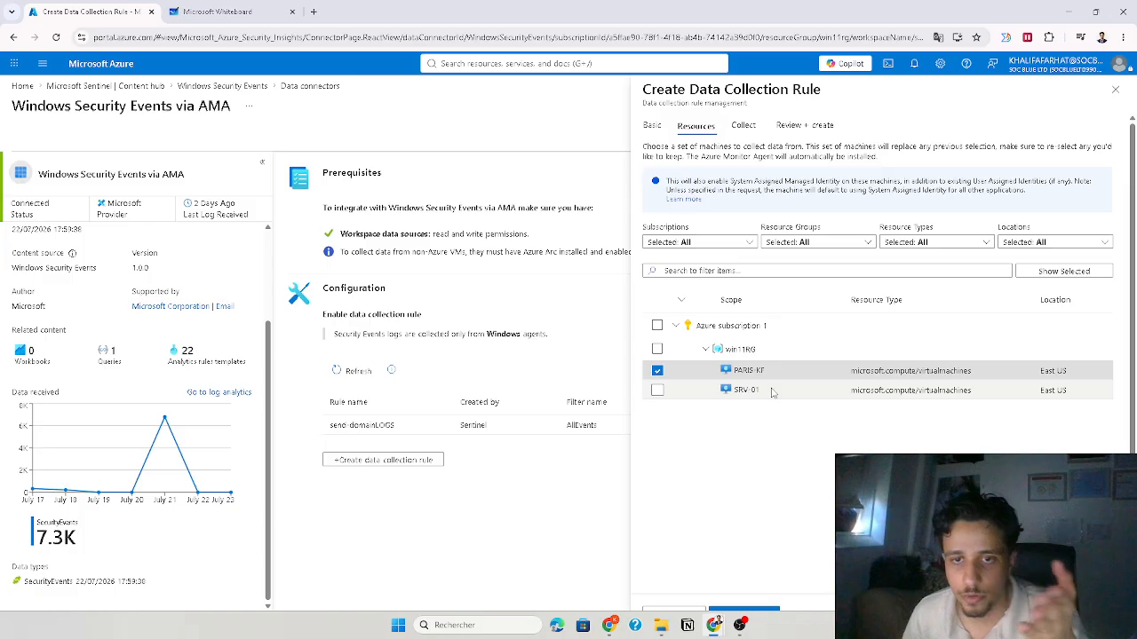
{"action": "left_click", "coordinate": [771, 390]}
{"action": "left_click", "coordinate": [657, 349]}
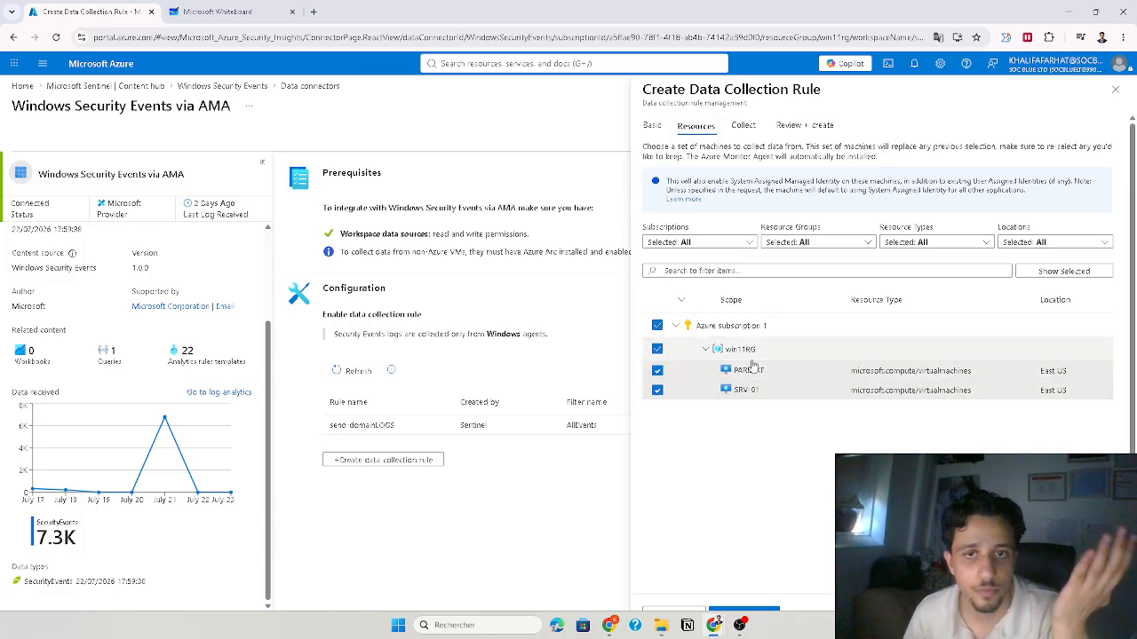
Choose Custom as the events to stream, look at the rule's Review + create page, and discard the data collection rule.
{"action": "left_click", "coordinate": [746, 126]}
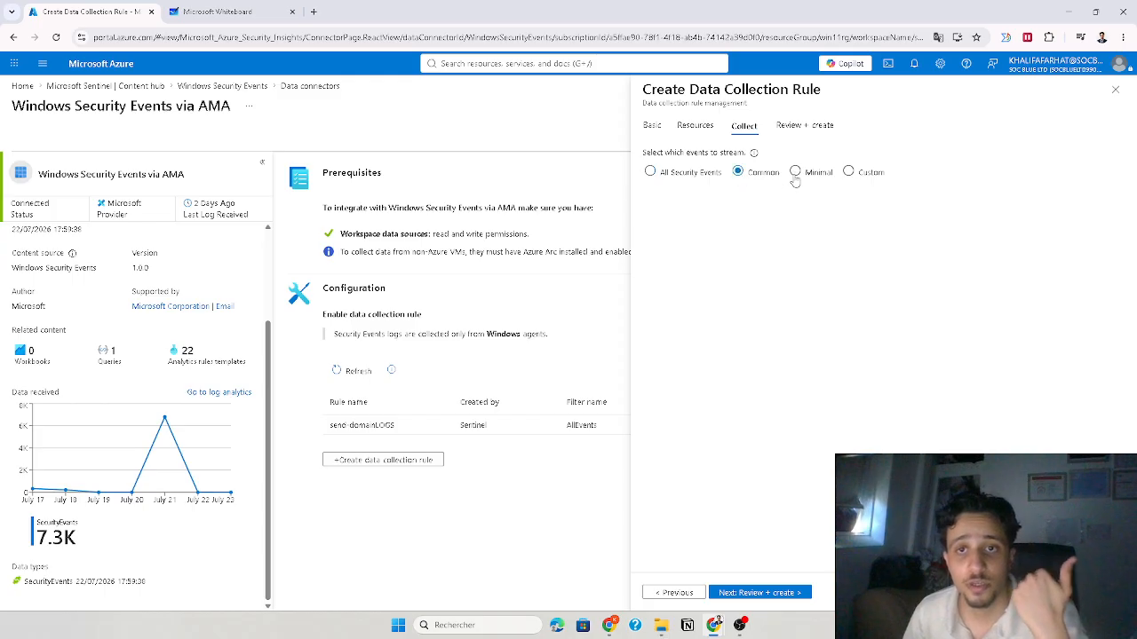
{"action": "left_click", "coordinate": [848, 172]}
{"action": "left_click", "coordinate": [778, 204]}
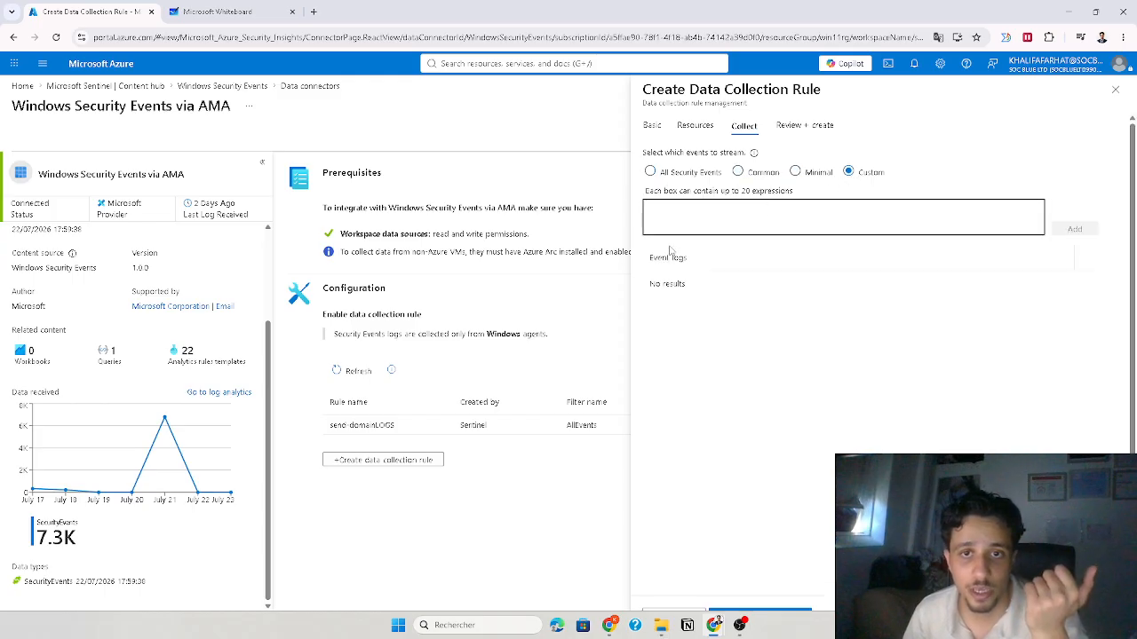
{"action": "left_click_drag", "start_coordinate": [655, 192], "coordinate": [780, 200]}
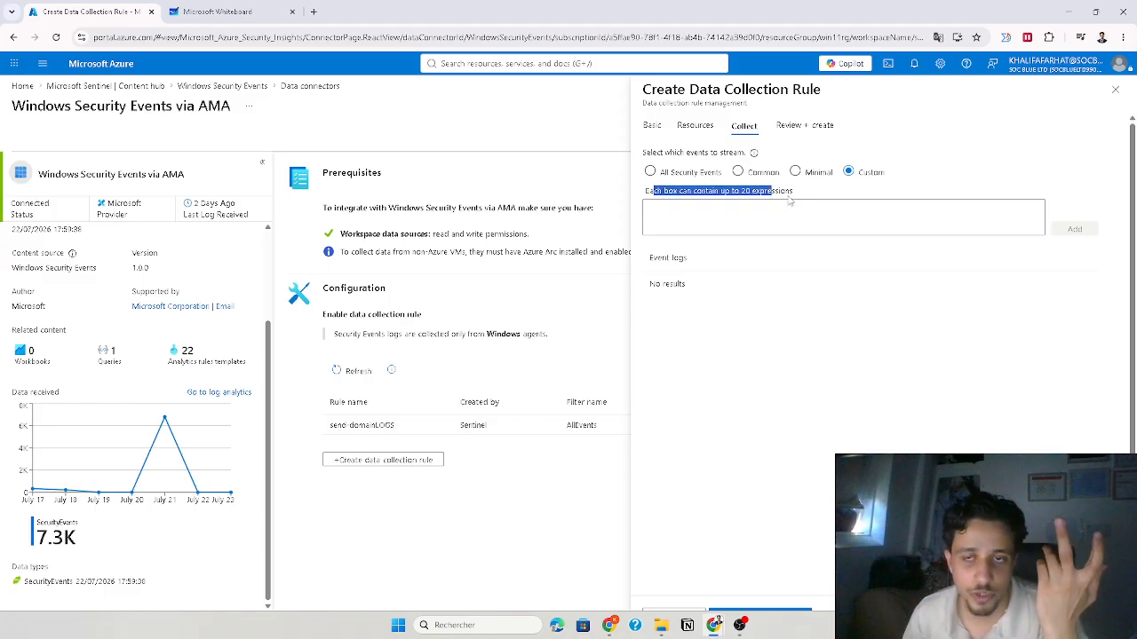
{"action": "left_click", "coordinate": [797, 128]}
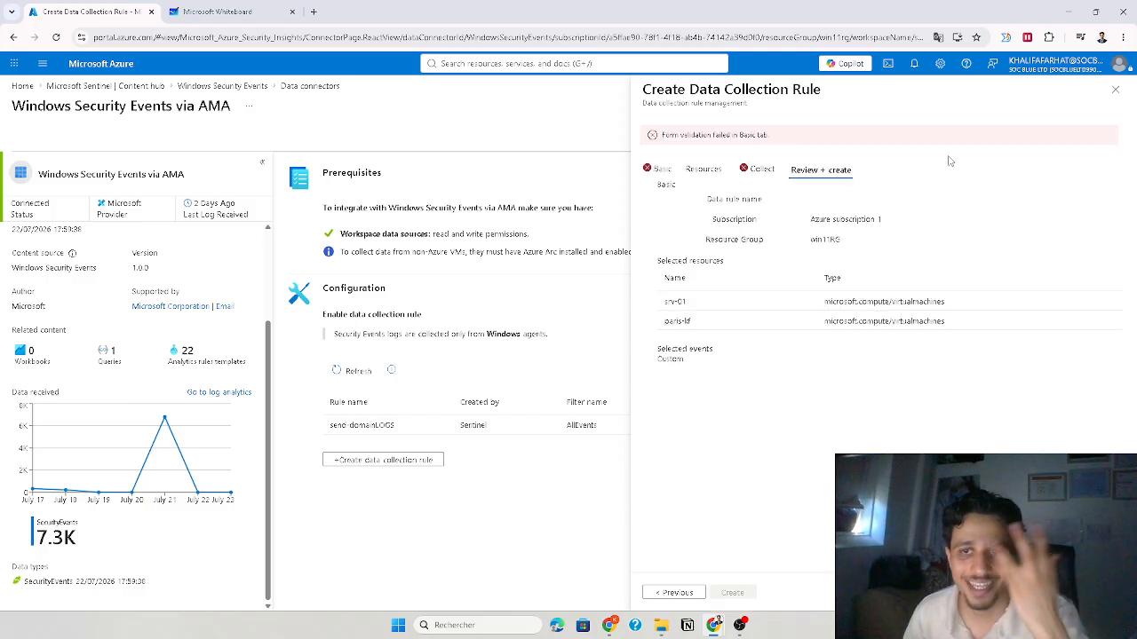
{"action": "left_click", "coordinate": [1113, 92]}
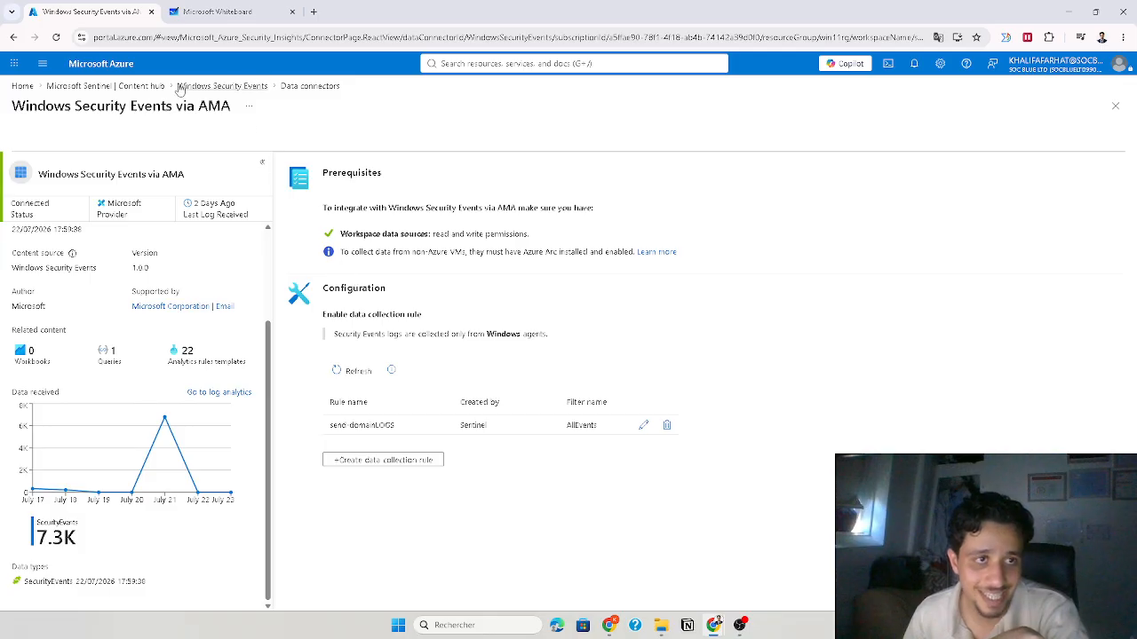
Return to the workspace's Content hub, open the Sentinel Logs page and dismiss the Queries hub.
{"action": "left_click", "coordinate": [139, 86]}
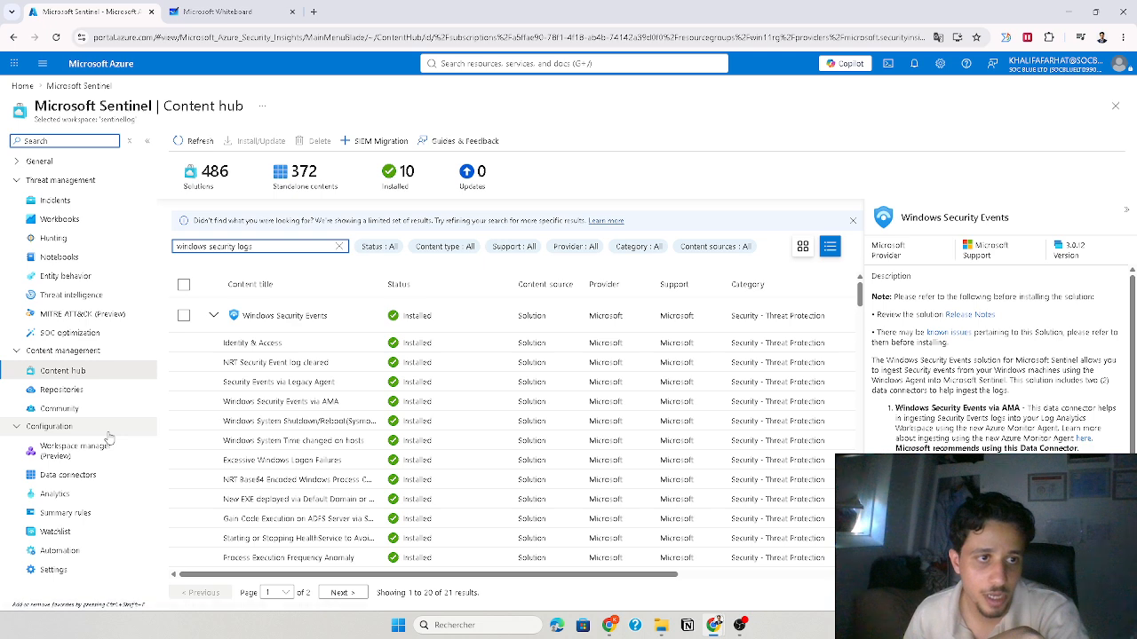
{"action": "left_click", "coordinate": [45, 161]}
{"action": "left_click", "coordinate": [57, 181]}
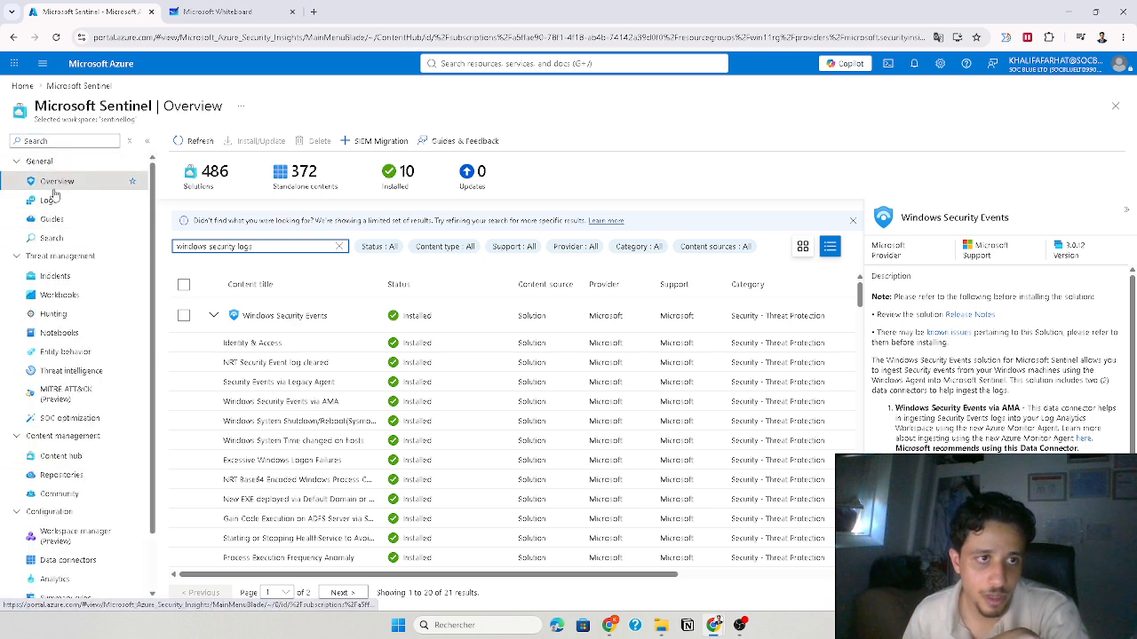
{"action": "left_click", "coordinate": [67, 202]}
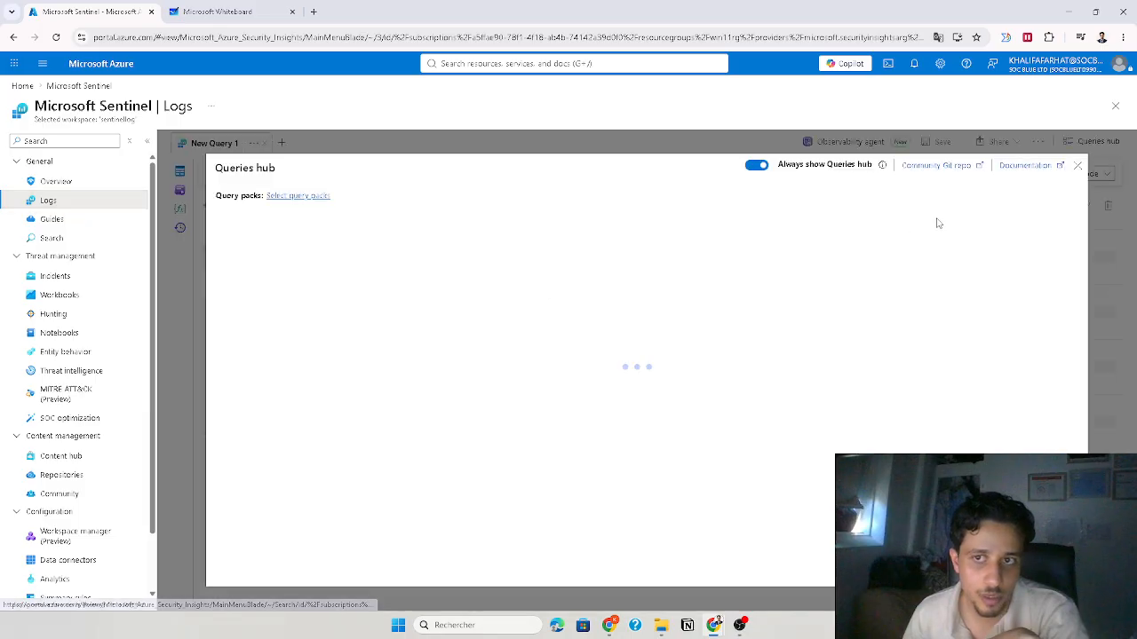
{"action": "left_click", "coordinate": [1081, 169]}
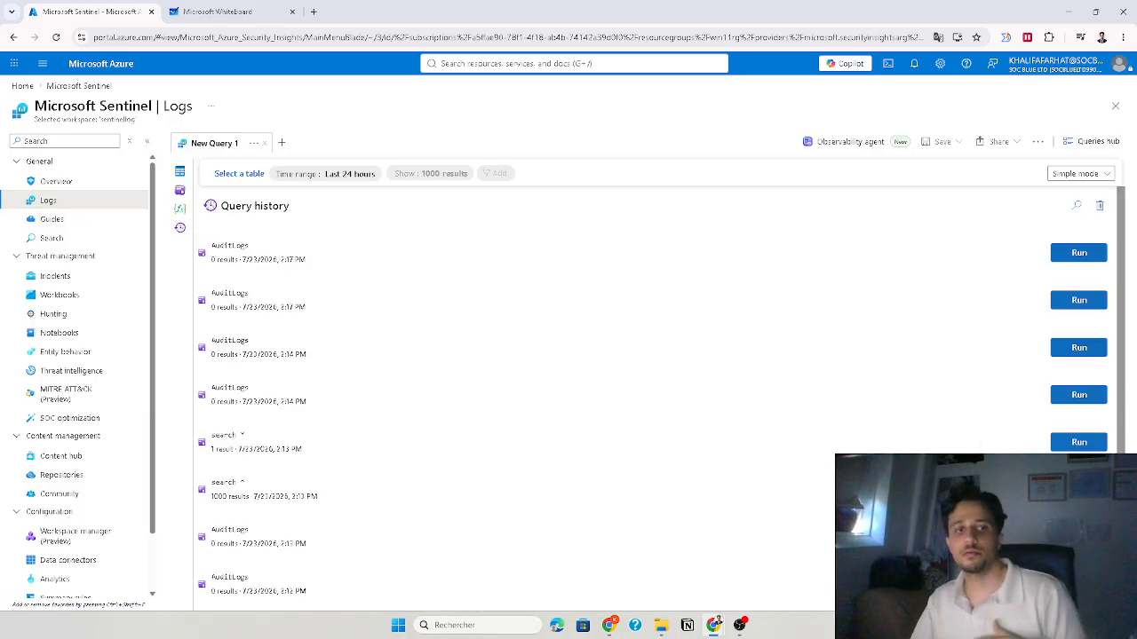
Switch the query editor from Simple mode to KQL mode and write the query "search *".
{"action": "left_click", "coordinate": [179, 171]}
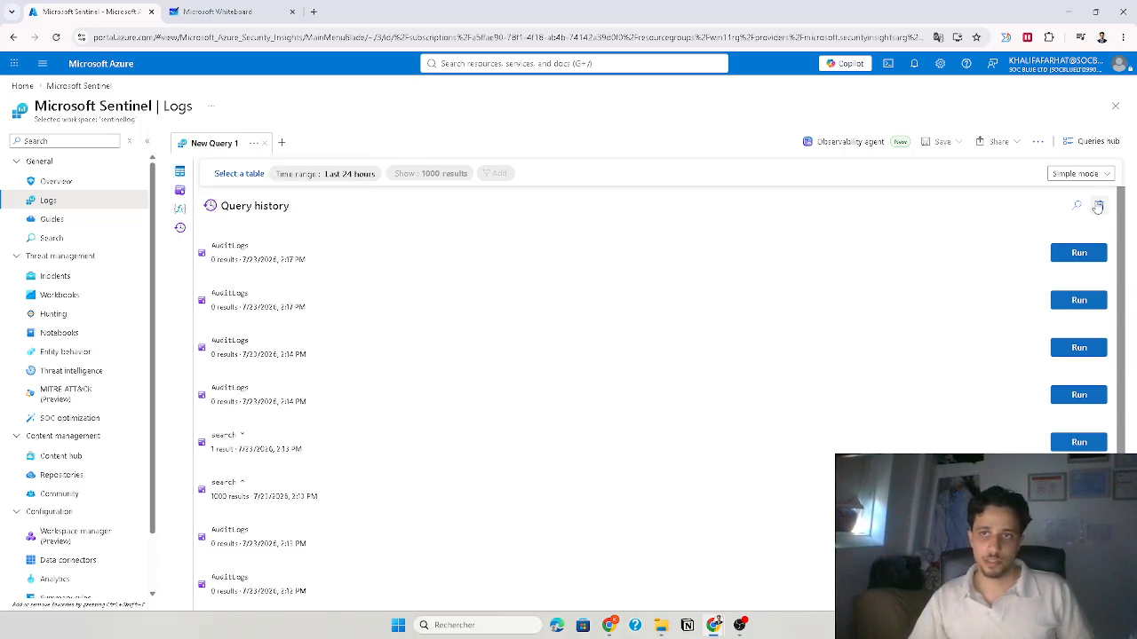
{"action": "left_click", "coordinate": [1085, 174]}
{"action": "left_click", "coordinate": [1078, 211]}
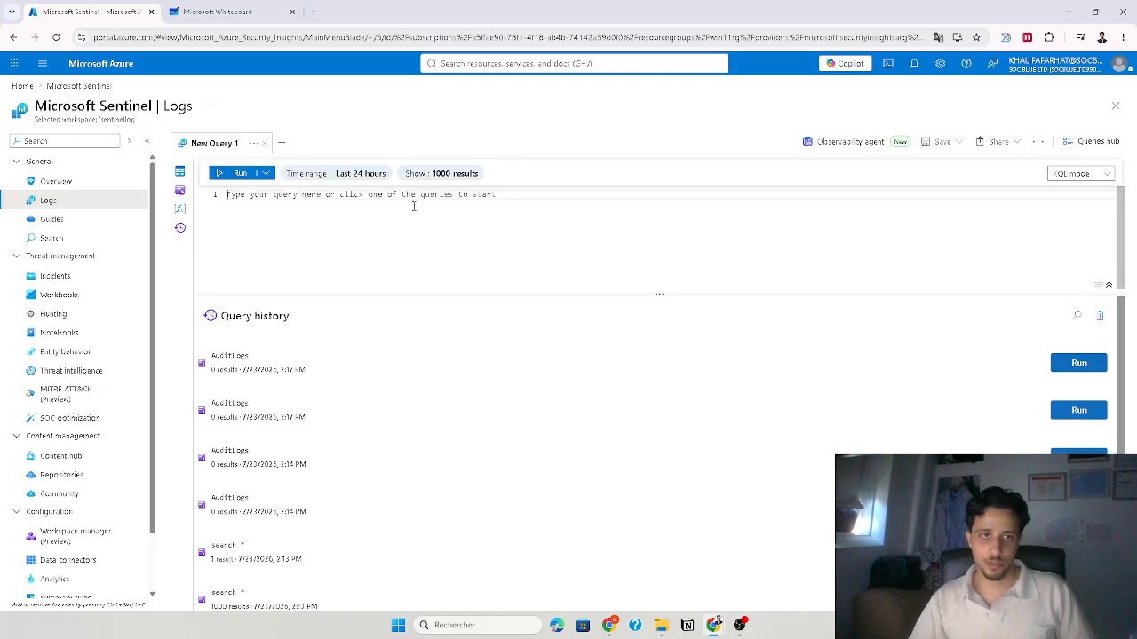
{"action": "type", "text": "search *"}
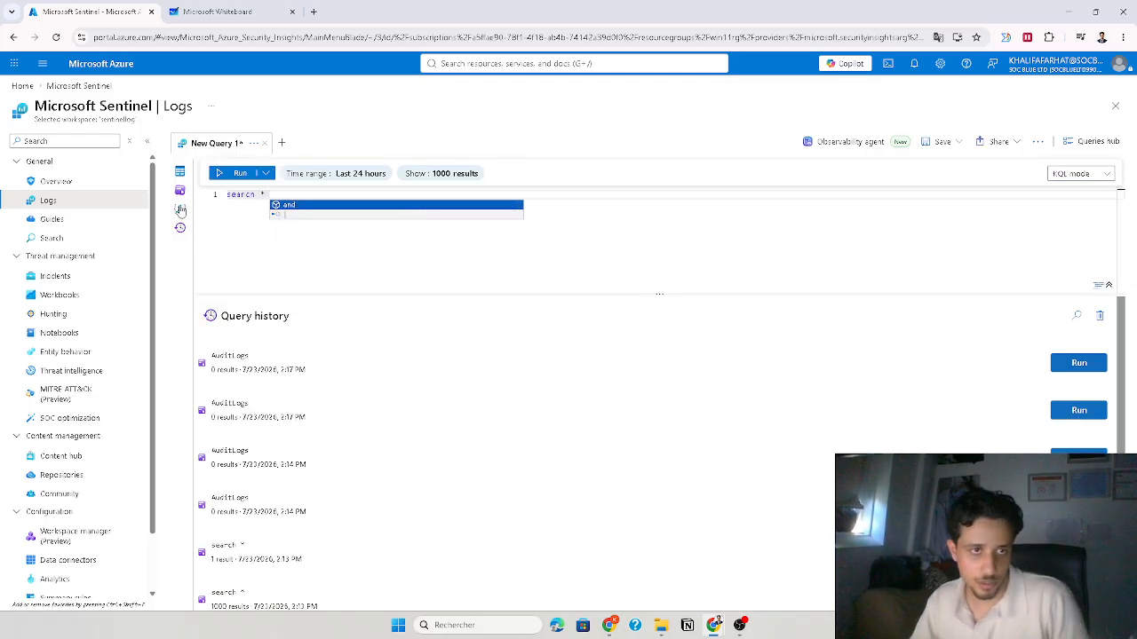
Insert the SecurityEvent table from the Microsoft Sentinel table group into the query and delete "search *" in front of it.
{"action": "left_click", "coordinate": [180, 173]}
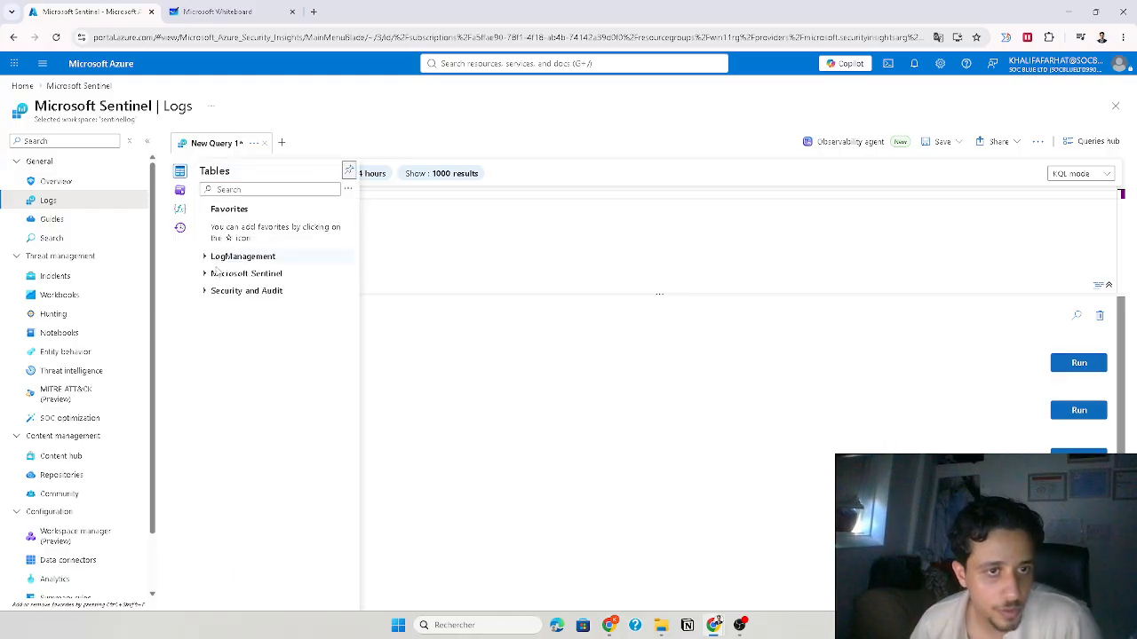
{"action": "left_click", "coordinate": [205, 276]}
{"action": "left_click", "coordinate": [216, 314]}
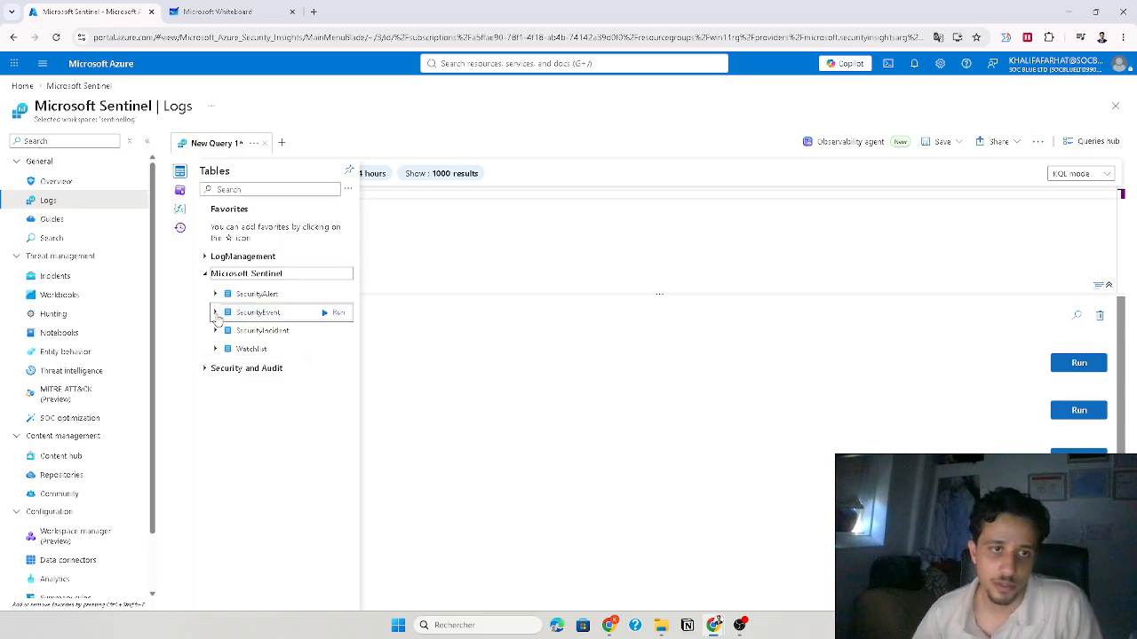
{"action": "double_click", "coordinate": [316, 318]}
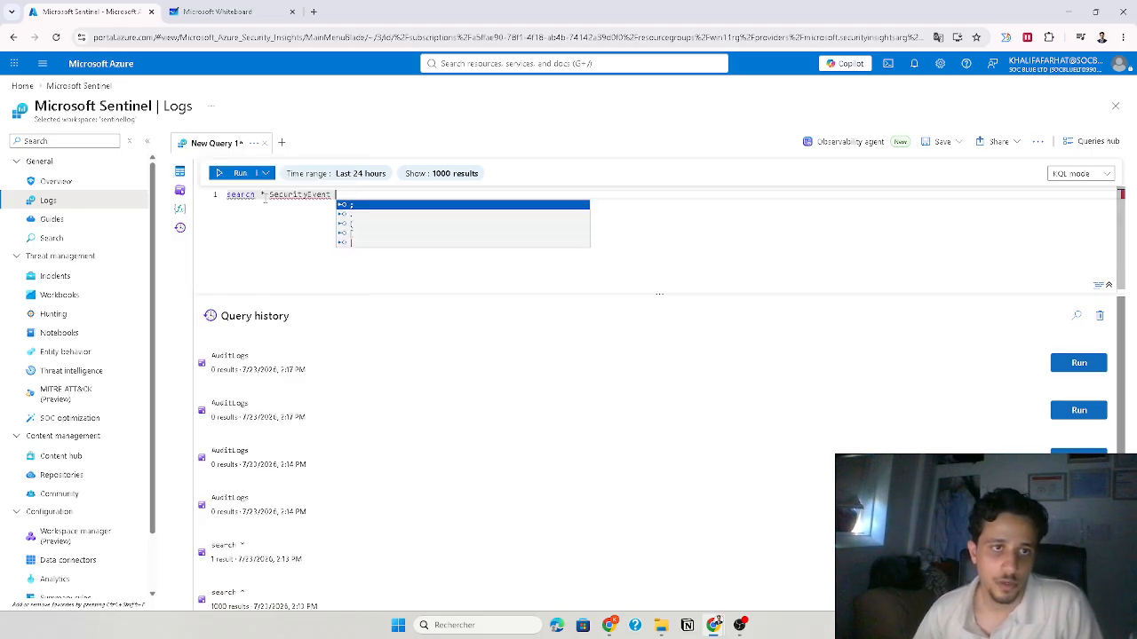
{"action": "left_click_drag", "start_coordinate": [269, 195], "coordinate": [186, 201]}
{"action": "key", "text": "BackSpace"}
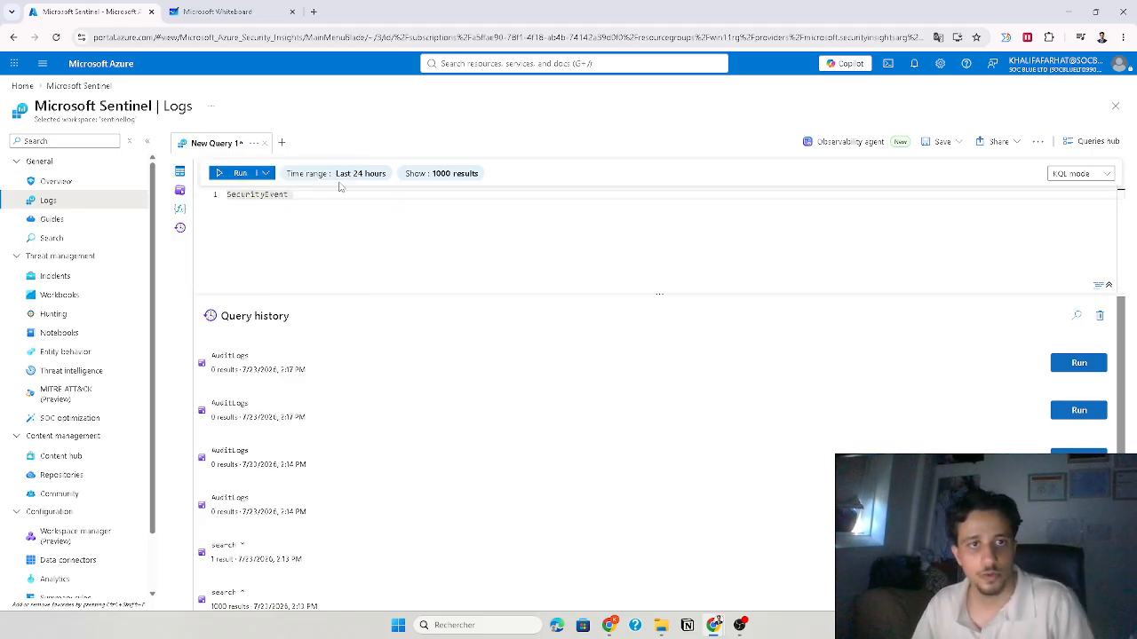
Set the SecurityEvent query's time range to Last 7 days and run it.
{"action": "left_click", "coordinate": [335, 176]}
{"action": "left_click", "coordinate": [321, 319]}
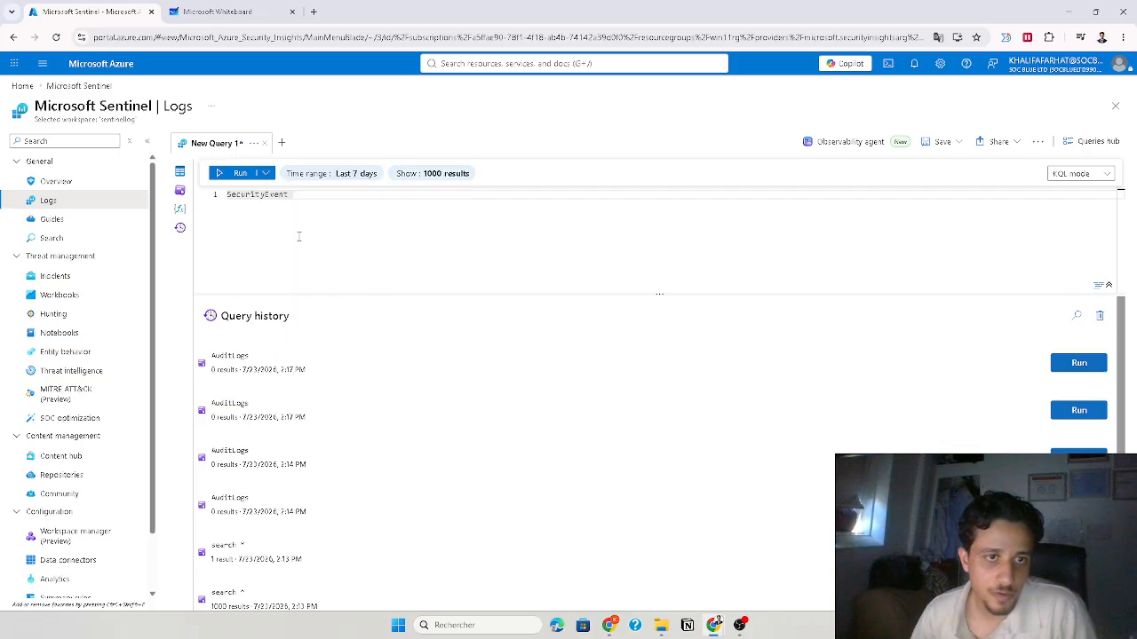
{"action": "left_click", "coordinate": [241, 172]}
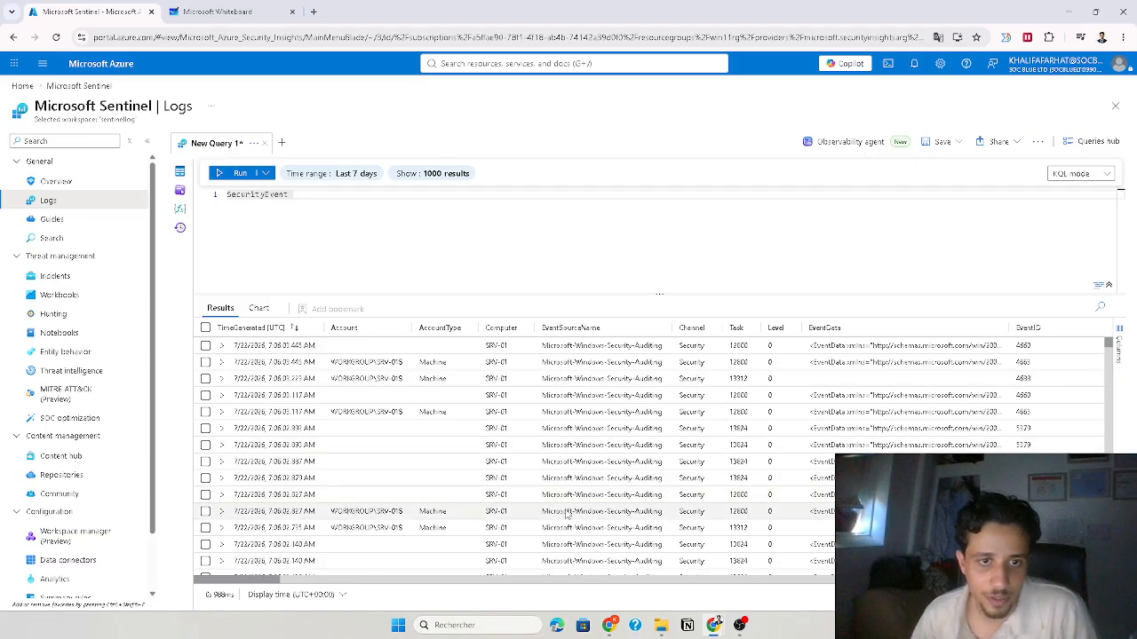
Browse the SecurityEvent results and expand one event to examine its EventData details.
{"action": "scroll", "coordinate": [468, 545], "scroll_direction": "down", "scroll_amount": 5}
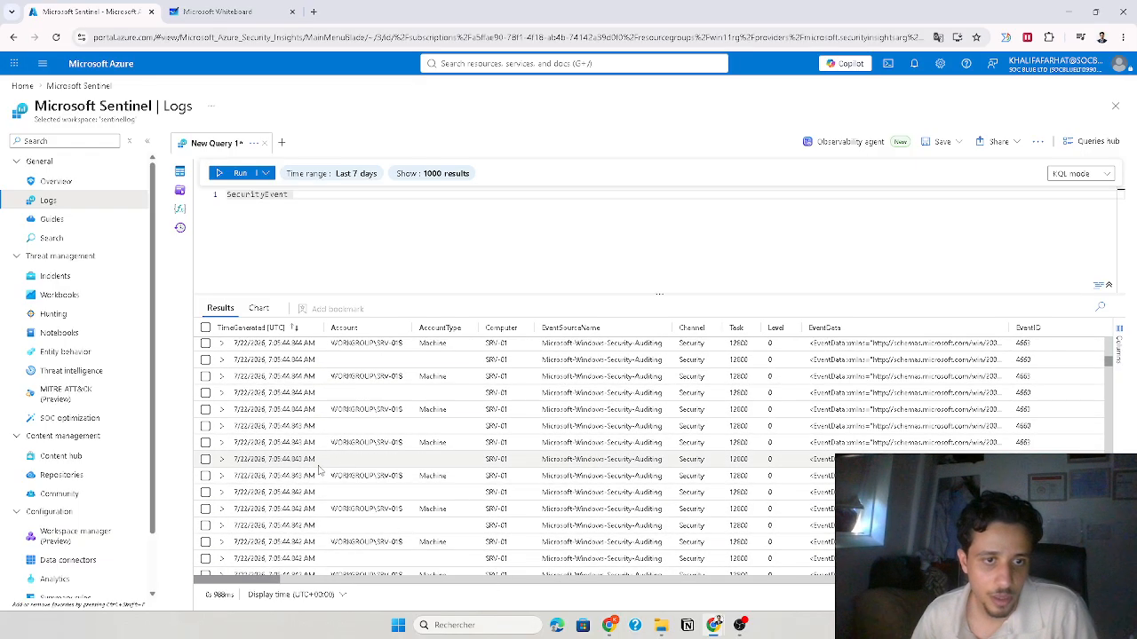
{"action": "left_click", "coordinate": [239, 442]}
{"action": "scroll", "coordinate": [505, 488], "scroll_direction": "down", "scroll_amount": 2}
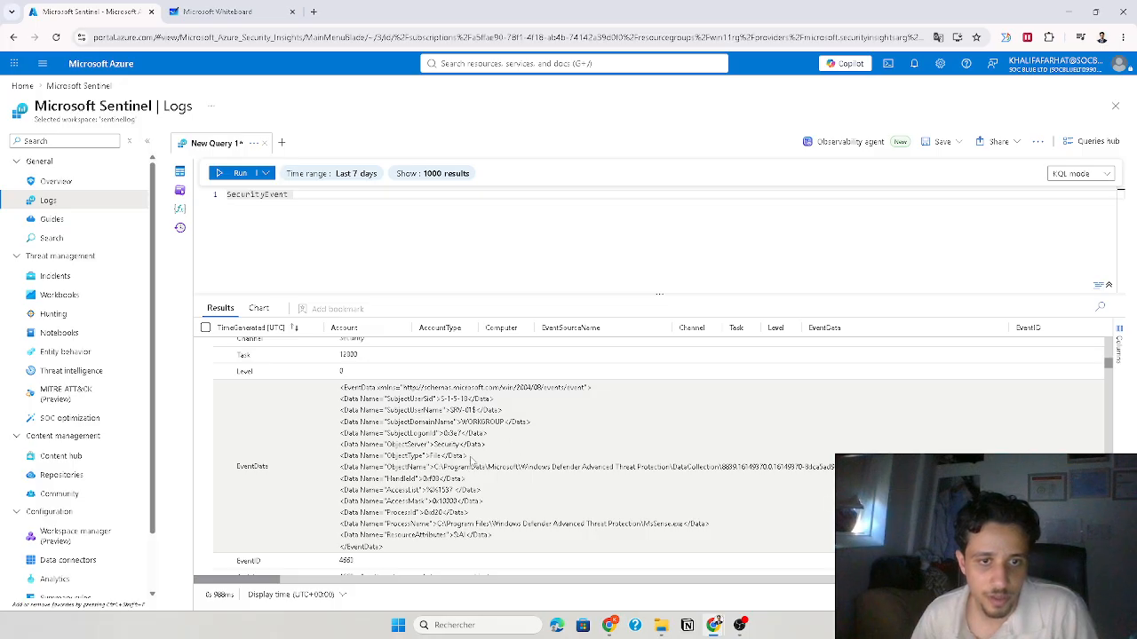
{"action": "left_click_drag", "start_coordinate": [456, 462], "coordinate": [354, 444]}
{"action": "left_click", "coordinate": [353, 444]}
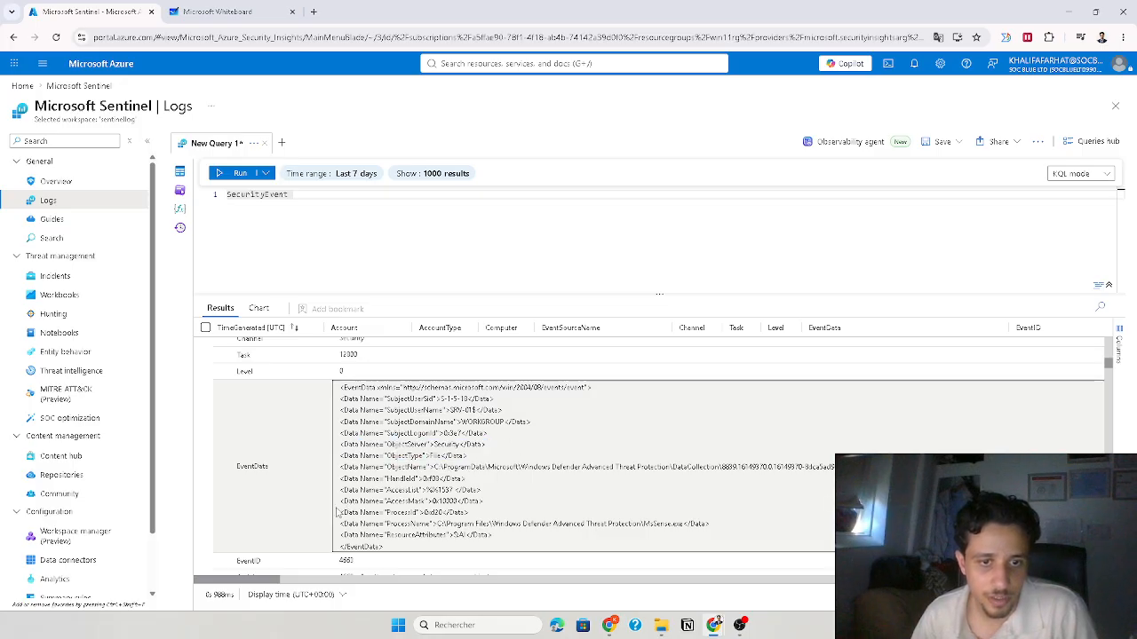
{"action": "scroll", "coordinate": [318, 518], "scroll_direction": "down", "scroll_amount": 5}
{"action": "scroll", "coordinate": [319, 518], "scroll_direction": "down", "scroll_amount": 5}
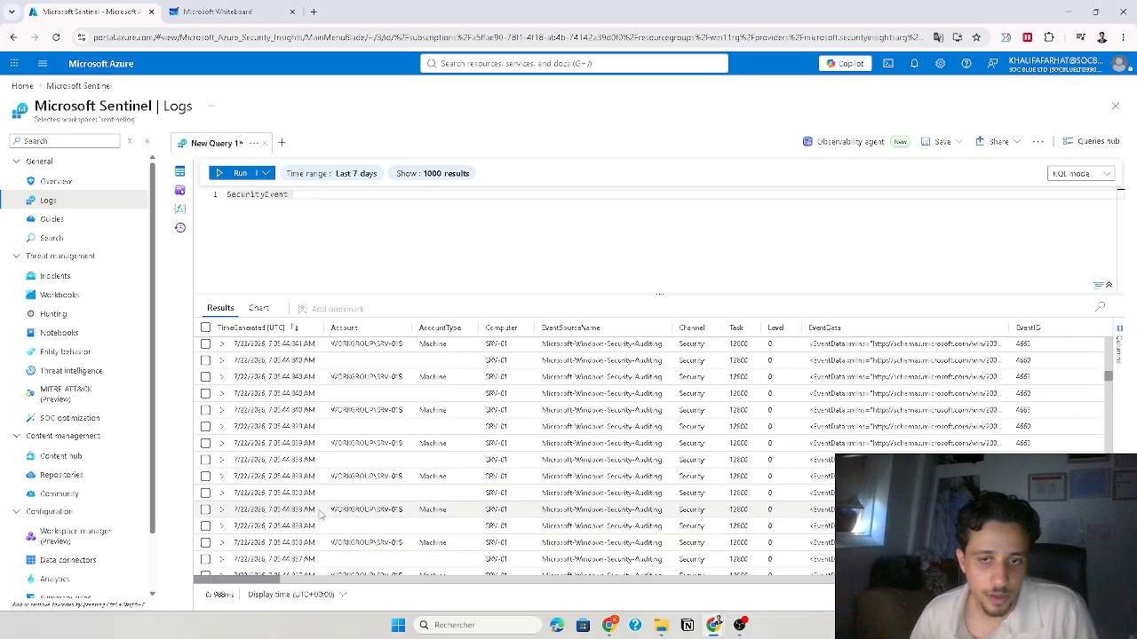
{"action": "scroll", "coordinate": [325, 517], "scroll_direction": "down", "scroll_amount": 5}
Add the filter line | where Computer = "SRV-01" below SecurityEvent and run the query.
{"action": "left_click", "coordinate": [302, 196]}
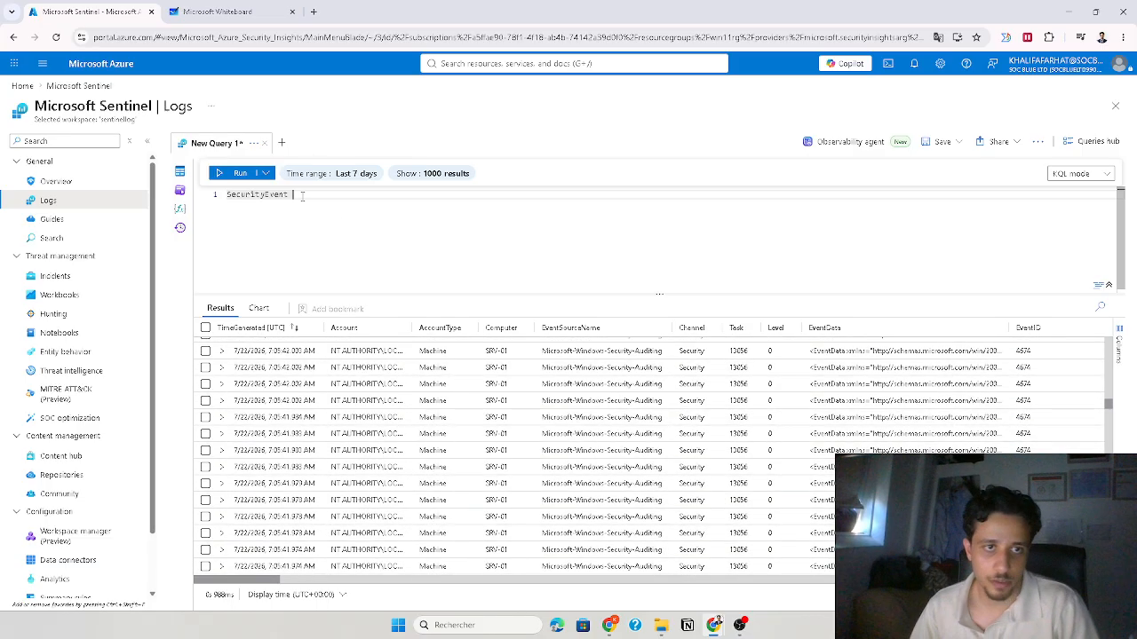
{"action": "type", "text": "| where"}
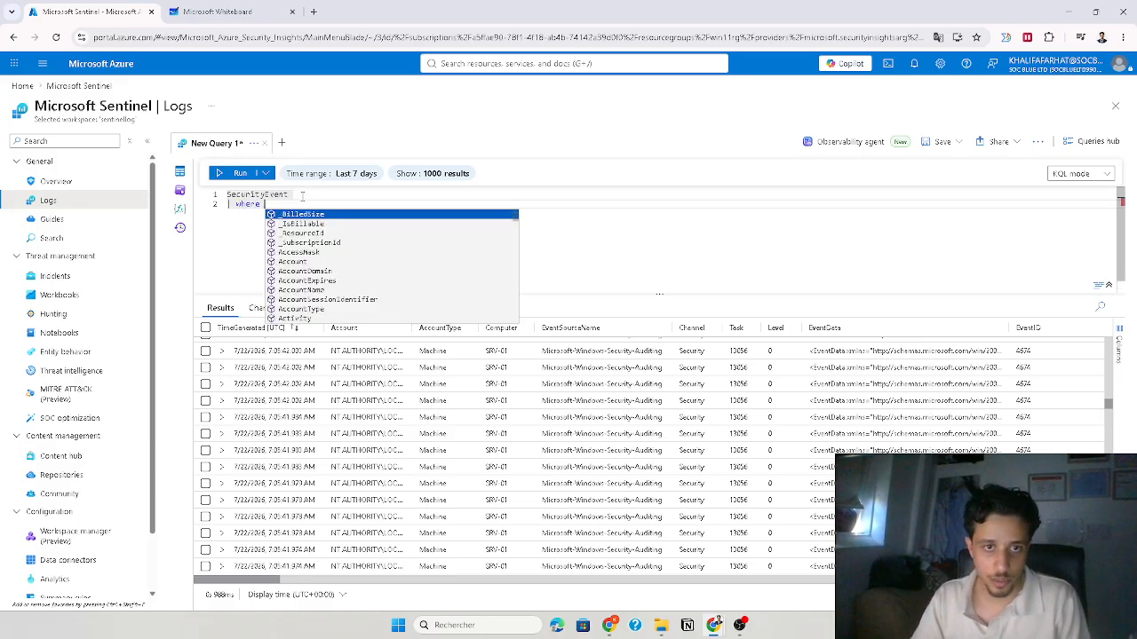
{"action": "type", "text": " Comp"}
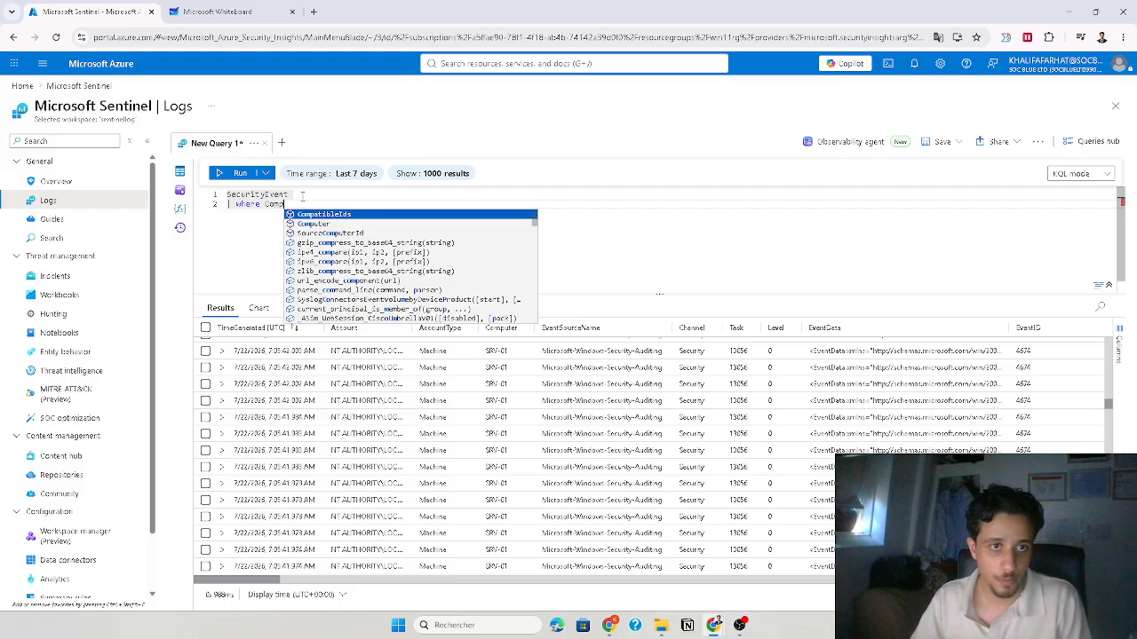
{"action": "key", "text": "Tab"}
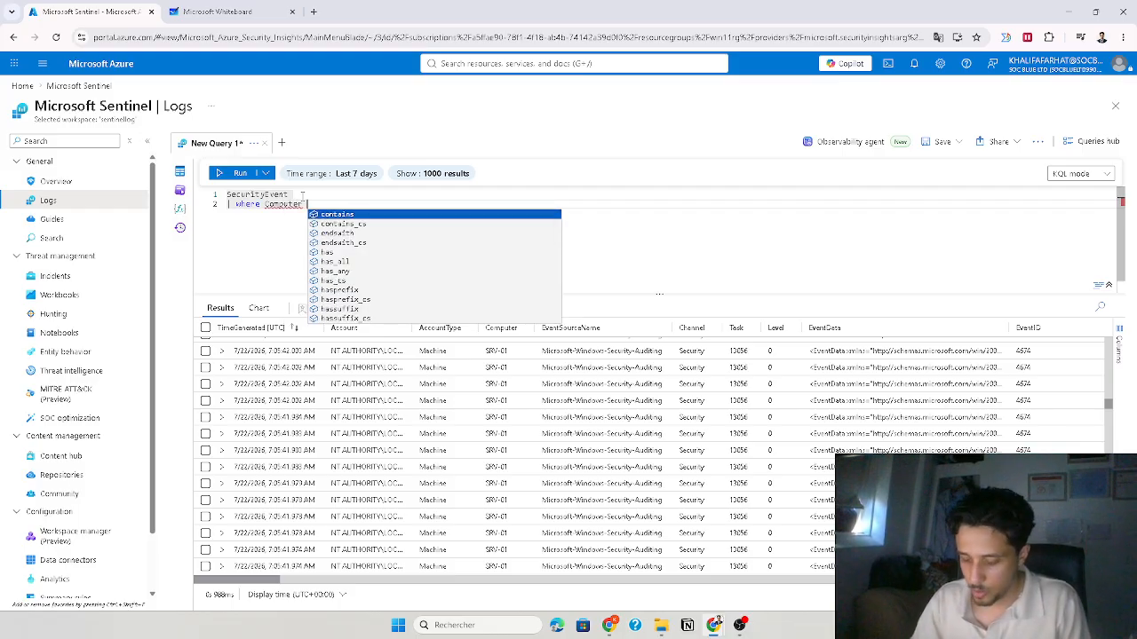
{"action": "type", "text": "= "}
{"action": "type", "text": "SRV-01\""}
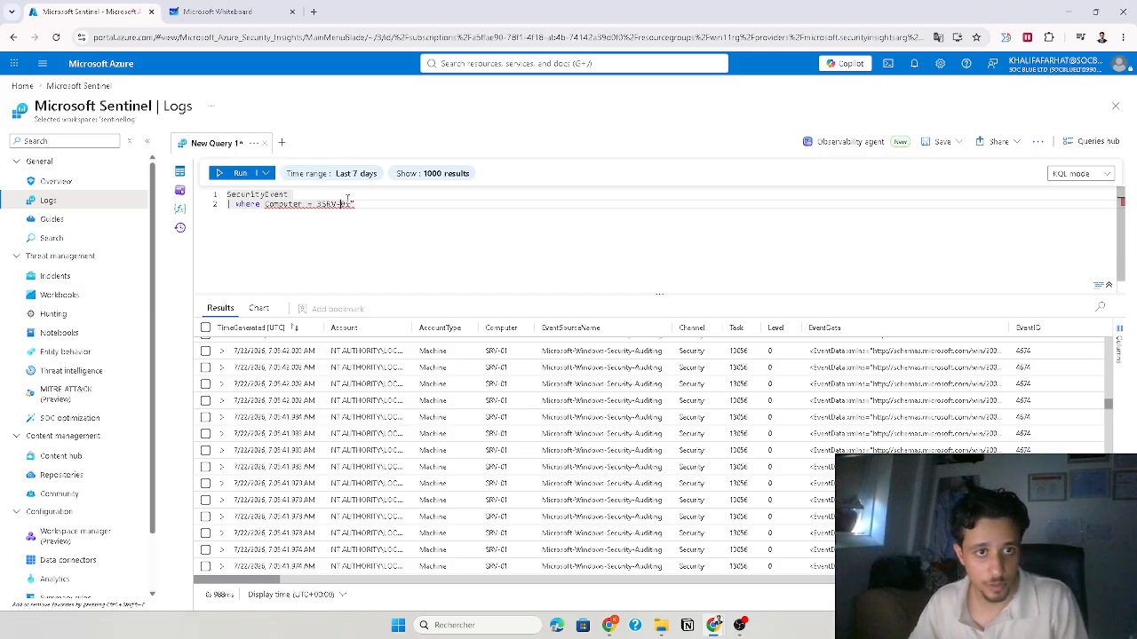
{"action": "key", "text": "BackSpace"}
{"action": "type", "text": "\""}
{"action": "left_click", "coordinate": [315, 229]}
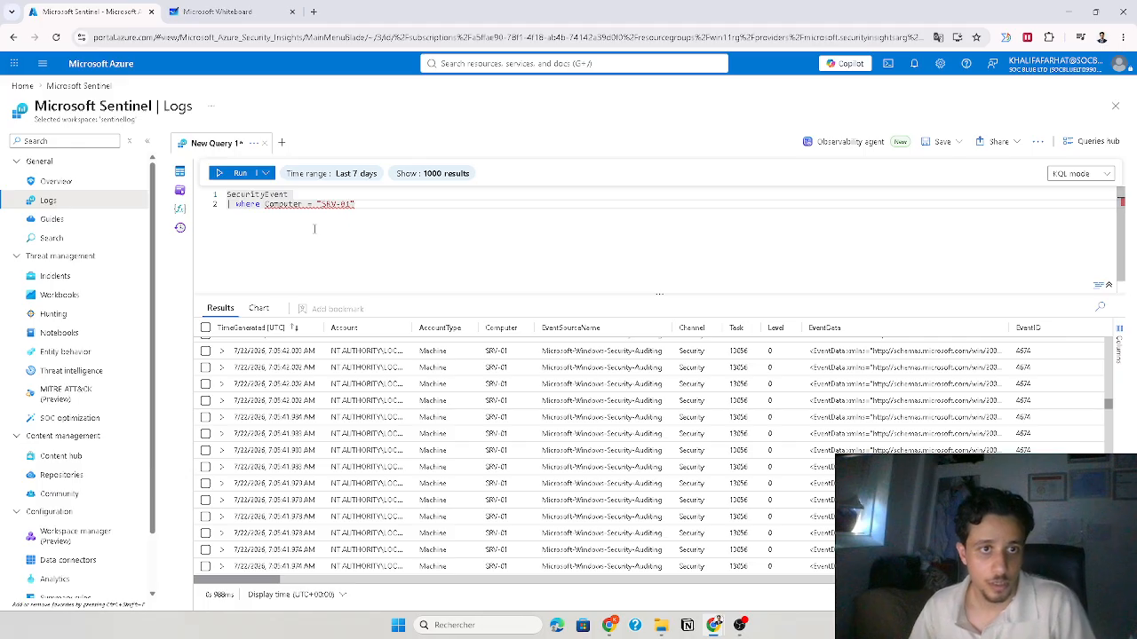
{"action": "left_click", "coordinate": [221, 176]}
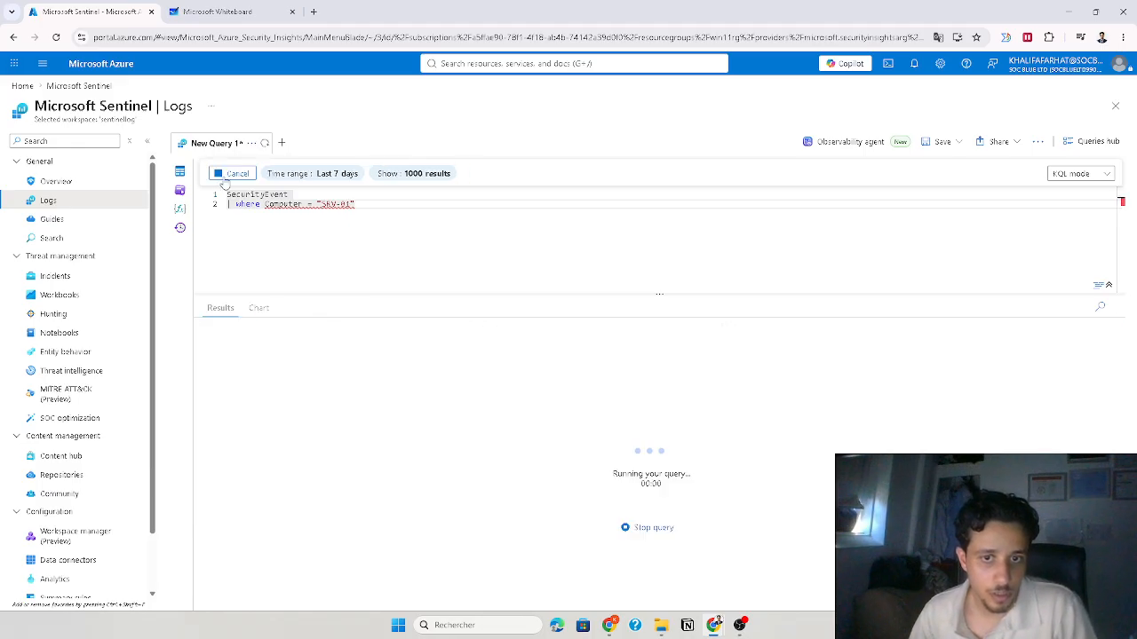
Correct the filter's operator to == so it reads Computer == "SRV-01", rerun the query and look through the results.
{"action": "left_click_drag", "start_coordinate": [371, 201], "coordinate": [266, 211]}
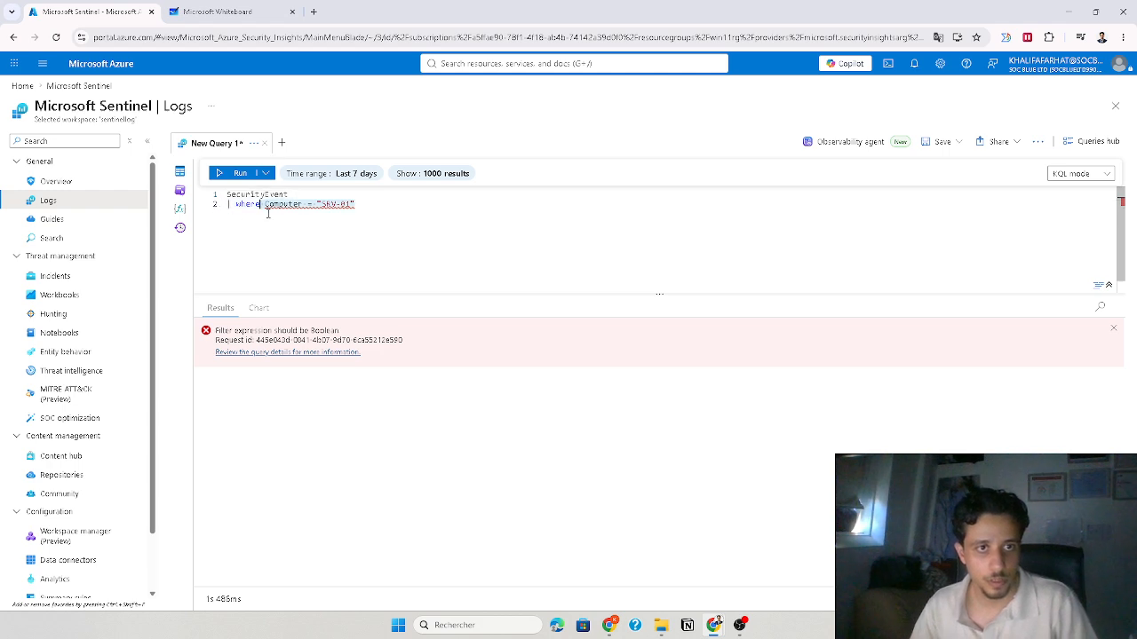
{"action": "left_click", "coordinate": [312, 206]}
{"action": "type", "text": "="}
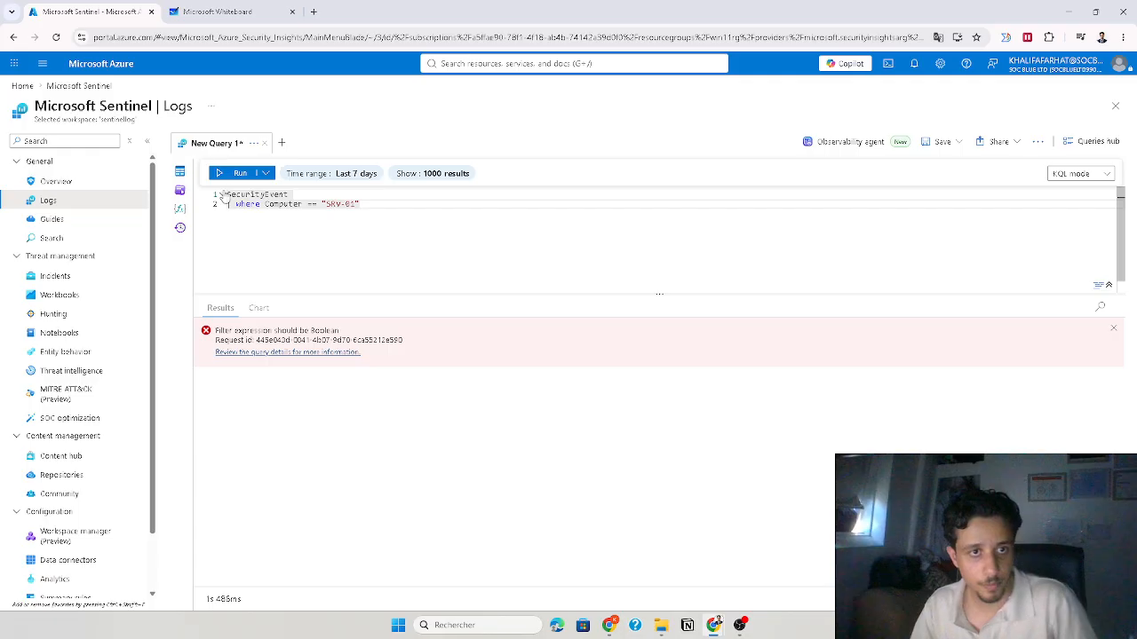
{"action": "left_click", "coordinate": [233, 174]}
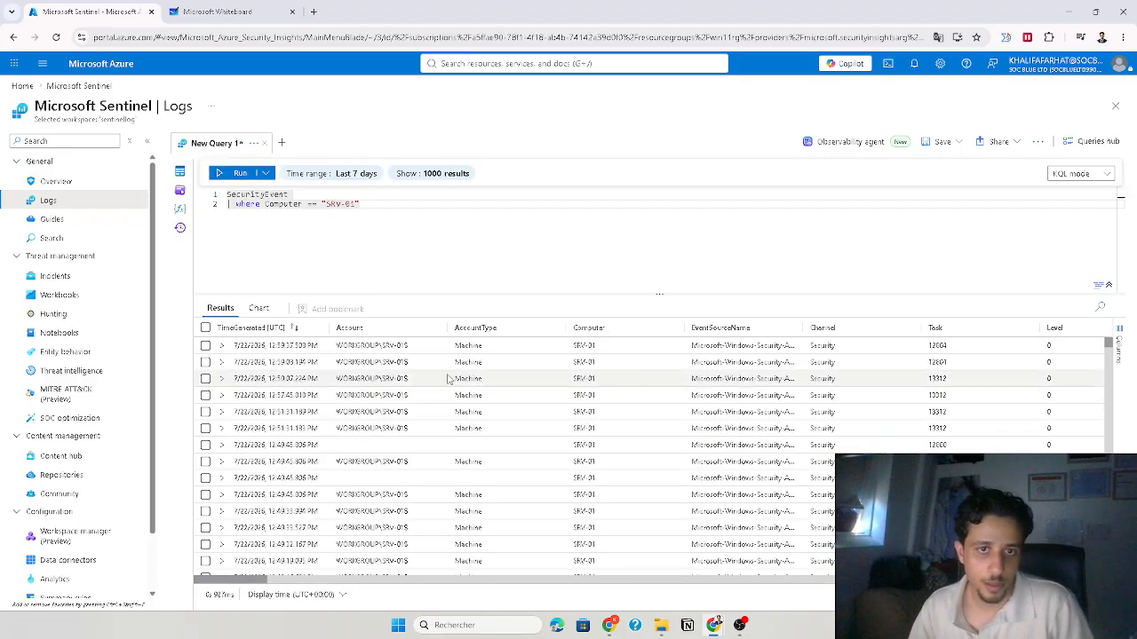
{"action": "scroll", "coordinate": [721, 441], "scroll_direction": "down", "scroll_amount": 15}
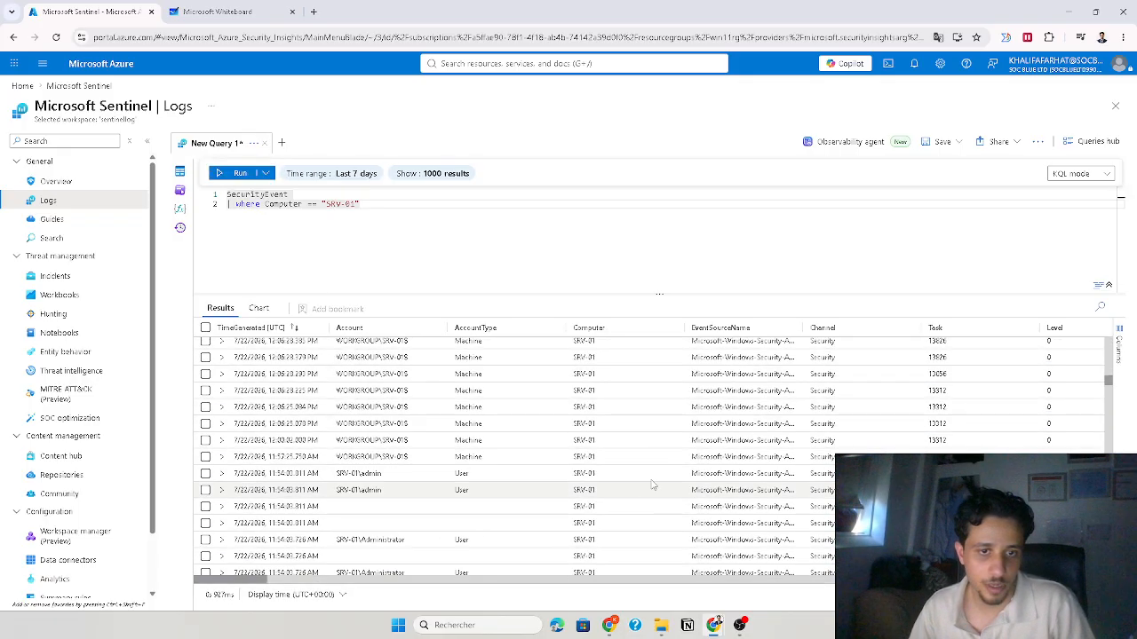
{"action": "scroll", "coordinate": [654, 456], "scroll_direction": "down", "scroll_amount": 15}
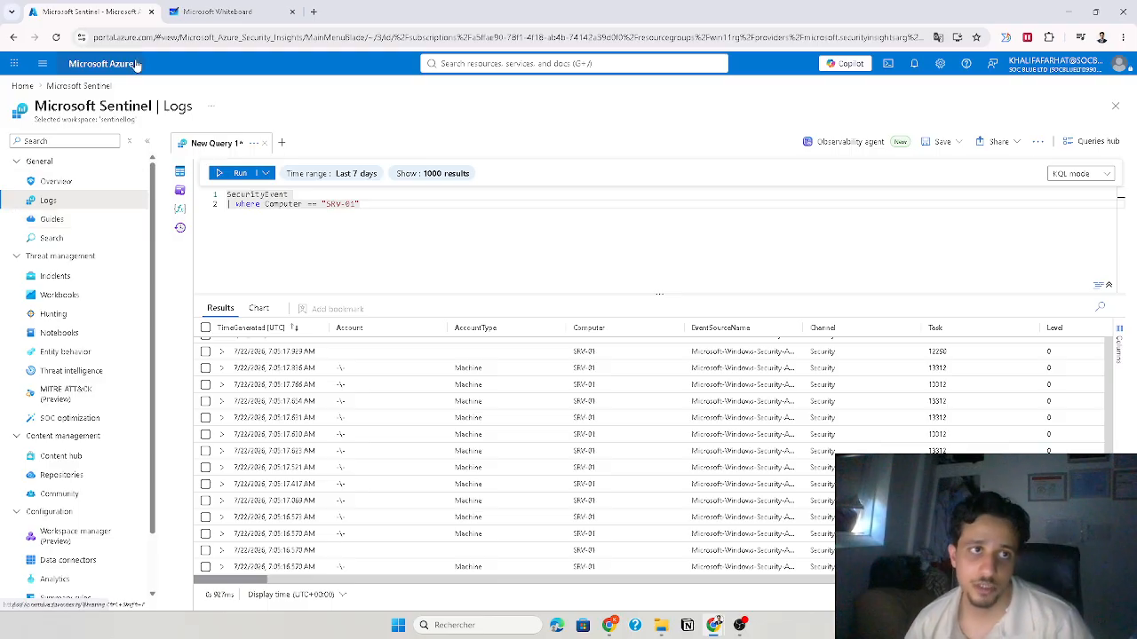
Open the Microsoft Defender for Cloud Apps connector page from Sentinel's data connectors.
{"action": "scroll", "coordinate": [54, 378], "scroll_direction": "down", "scroll_amount": 1}
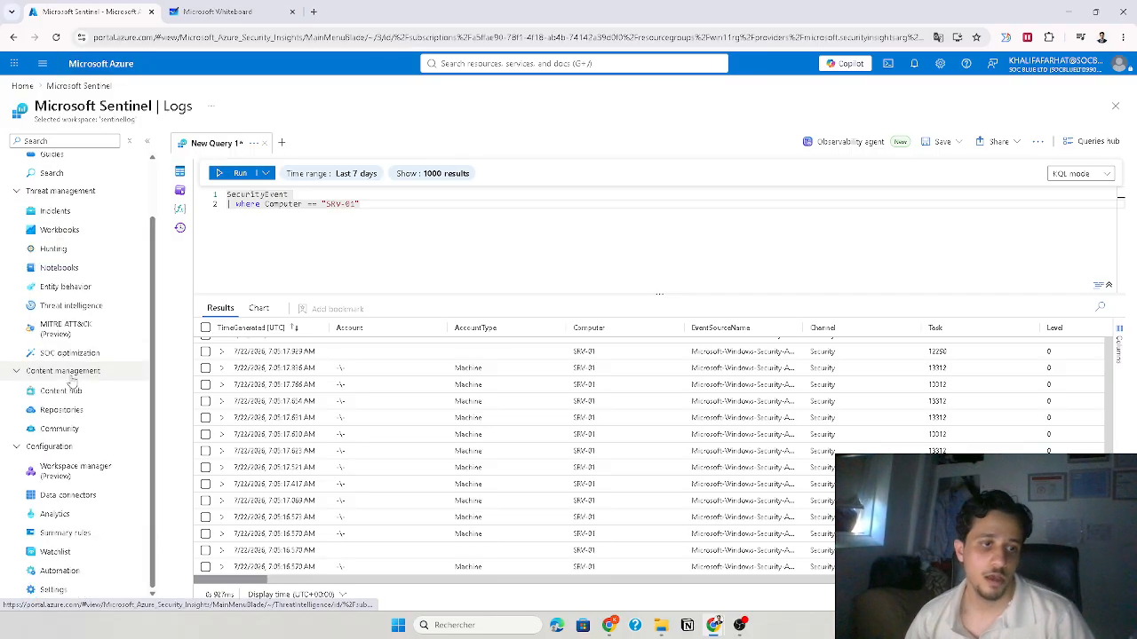
{"action": "left_click", "coordinate": [51, 497]}
{"action": "left_click", "coordinate": [612, 125]}
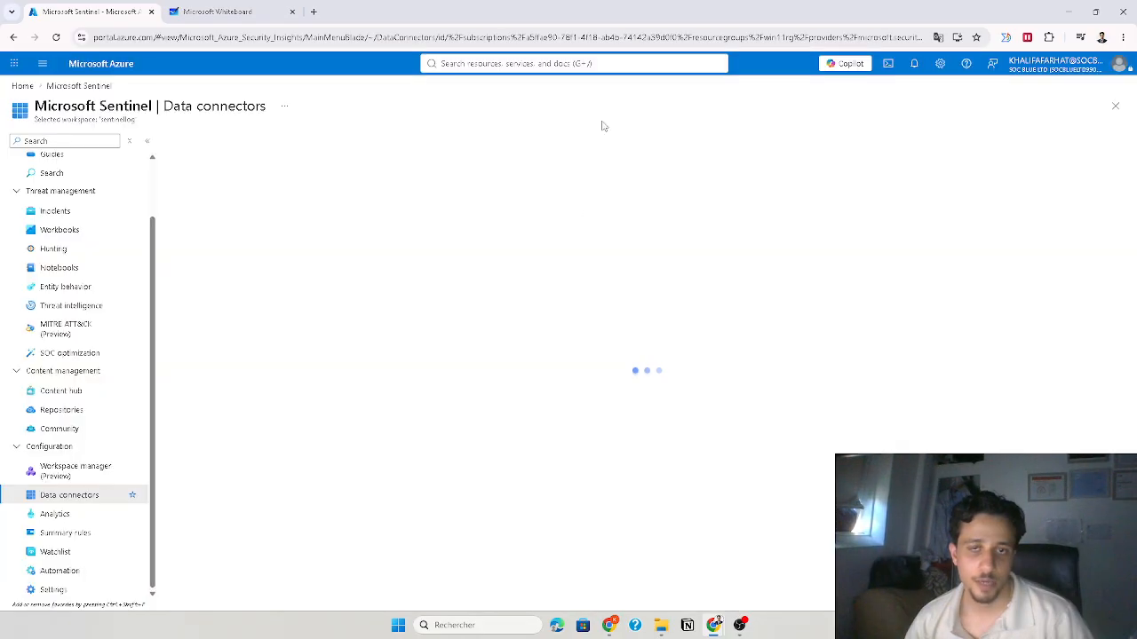
{"action": "scroll", "coordinate": [361, 460], "scroll_direction": "down", "scroll_amount": 1}
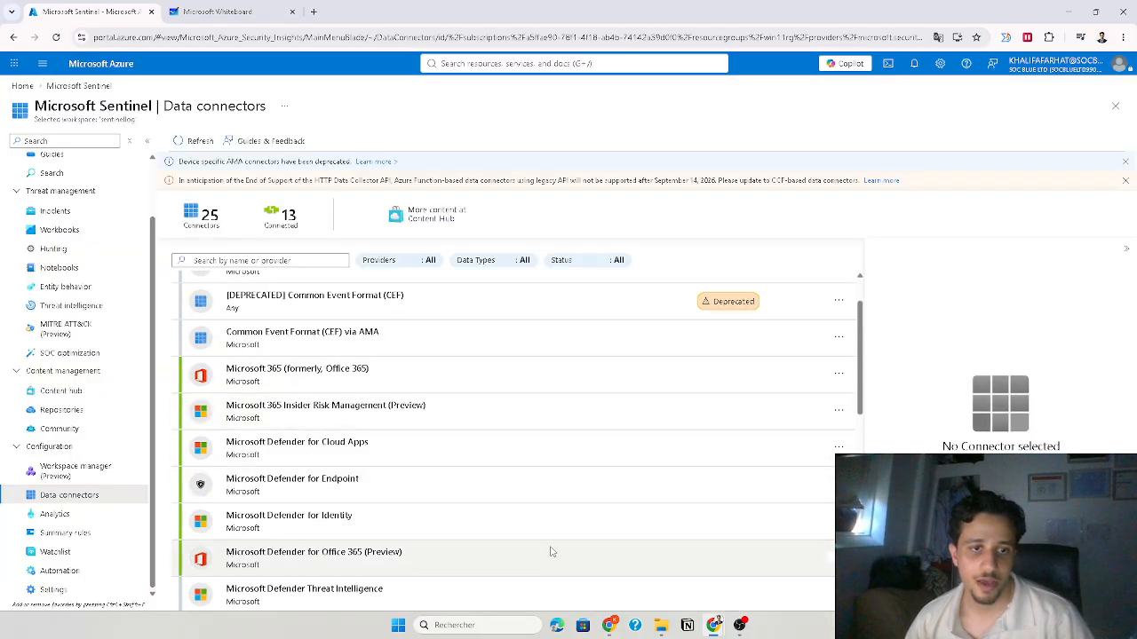
{"action": "left_click", "coordinate": [355, 446]}
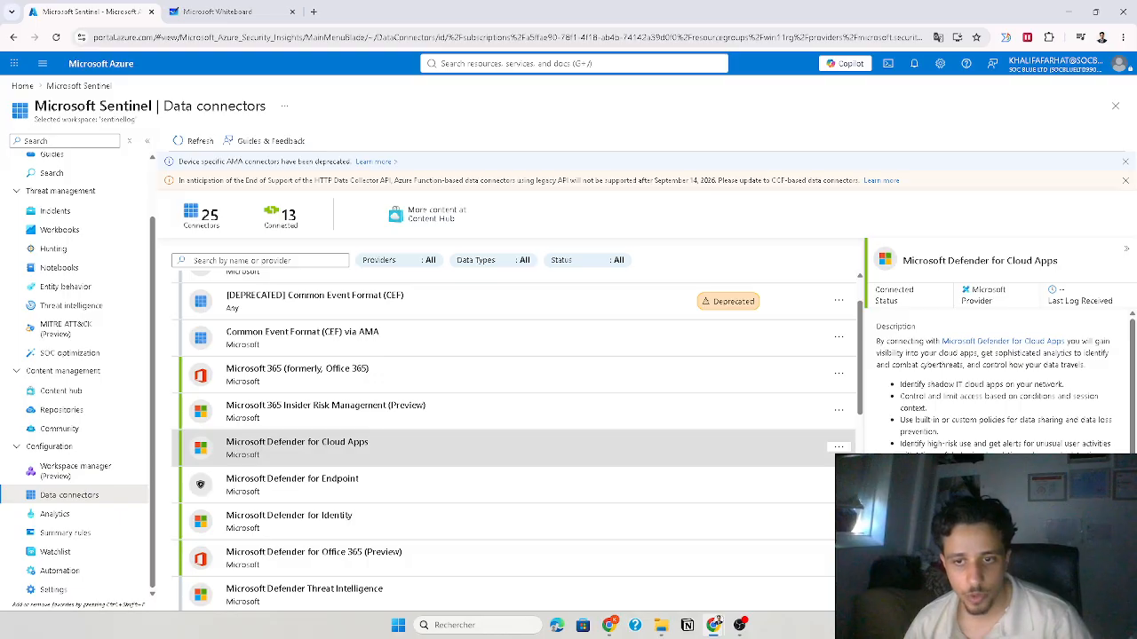
{"action": "left_click", "coordinate": [999, 593]}
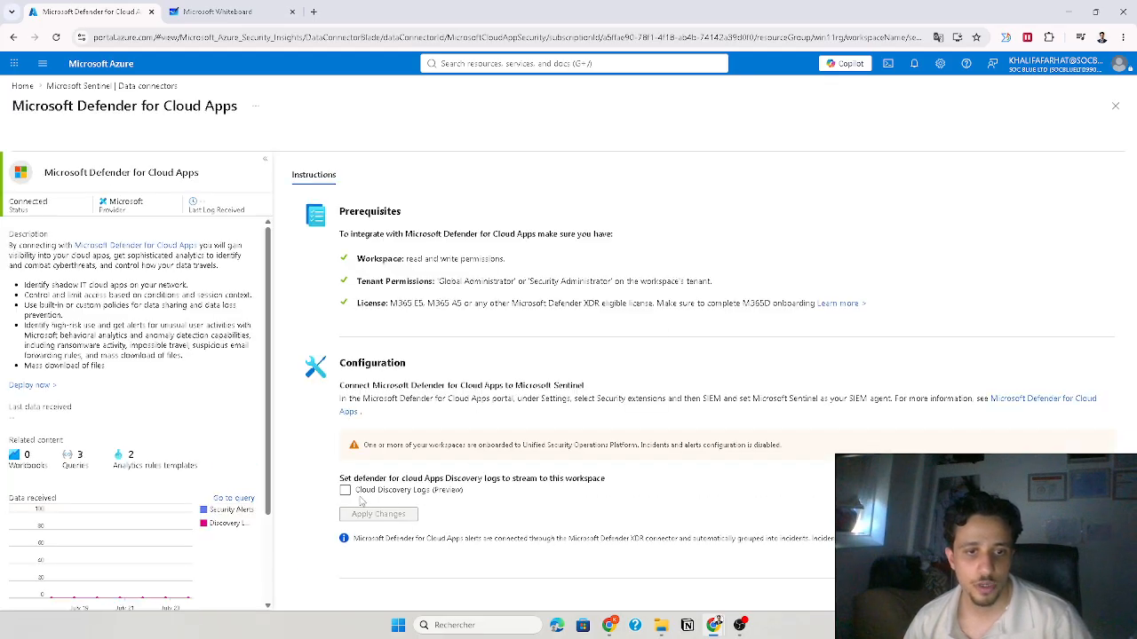
Enable Cloud Discovery Logs (Preview) for the Defender for Cloud Apps connector, apply the change and return to the data connectors list.
{"action": "left_click", "coordinate": [346, 492]}
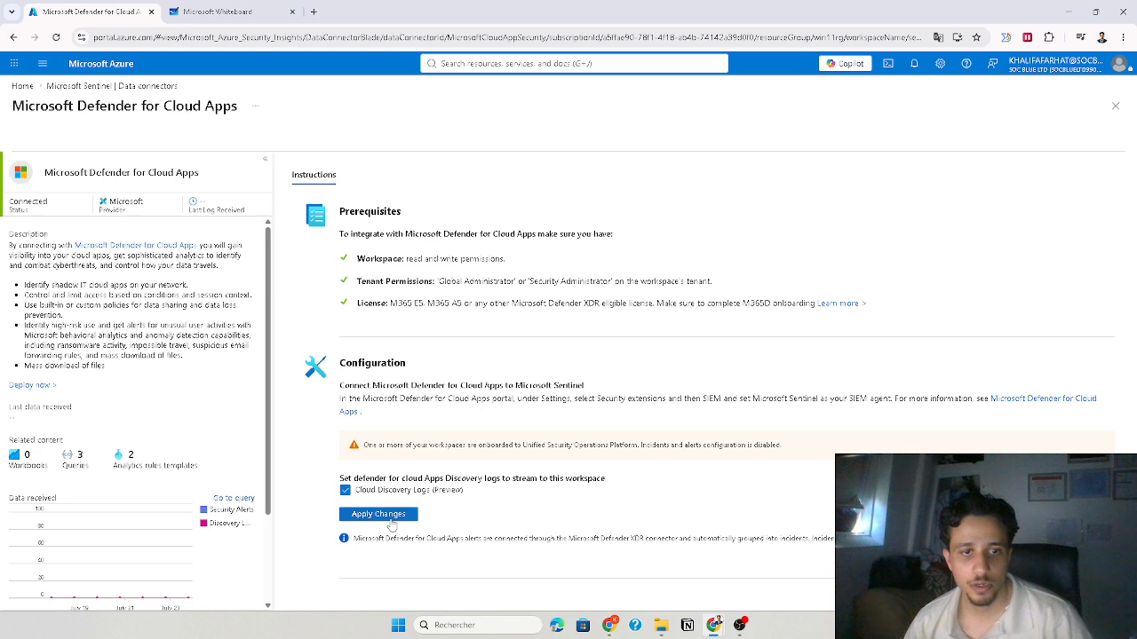
{"action": "left_click", "coordinate": [377, 520]}
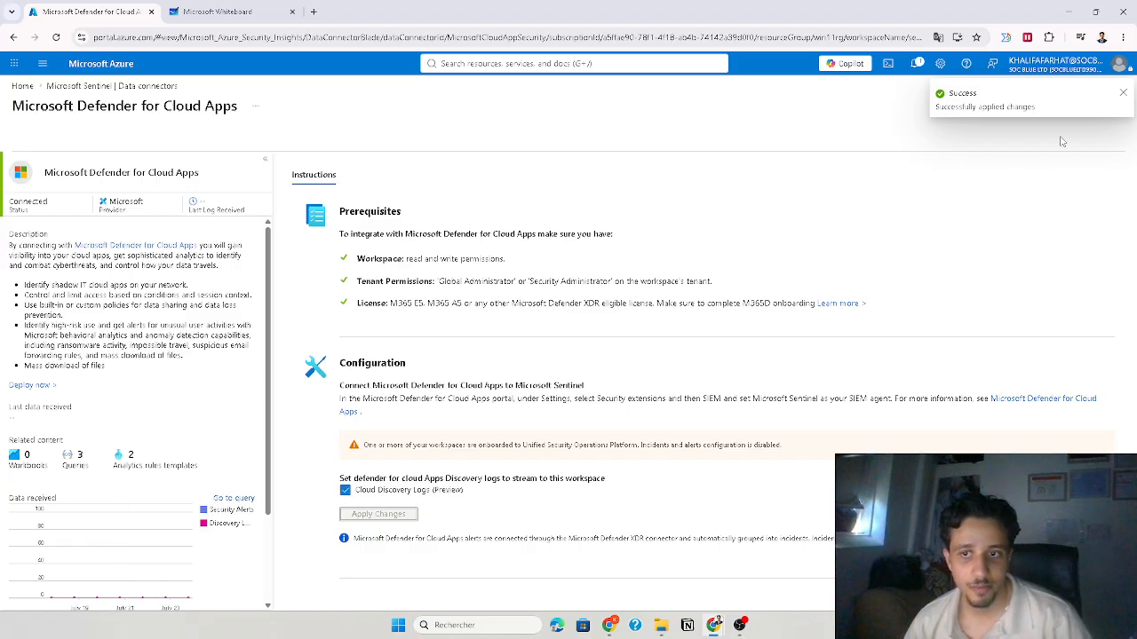
{"action": "left_click", "coordinate": [1125, 93]}
{"action": "left_click", "coordinate": [1116, 107]}
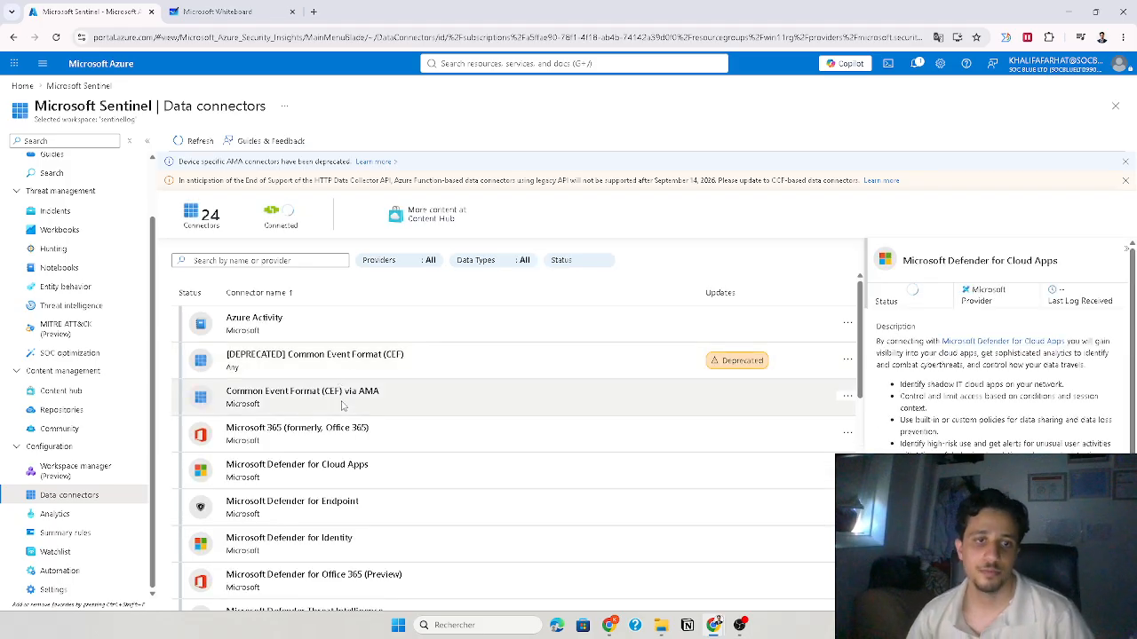
Open the Microsoft Entra ID connector page and try to add Sign-In Logs to the streamed log types.
{"action": "scroll", "coordinate": [349, 479], "scroll_direction": "down", "scroll_amount": 5}
{"action": "scroll", "coordinate": [342, 373], "scroll_direction": "up", "scroll_amount": 3}
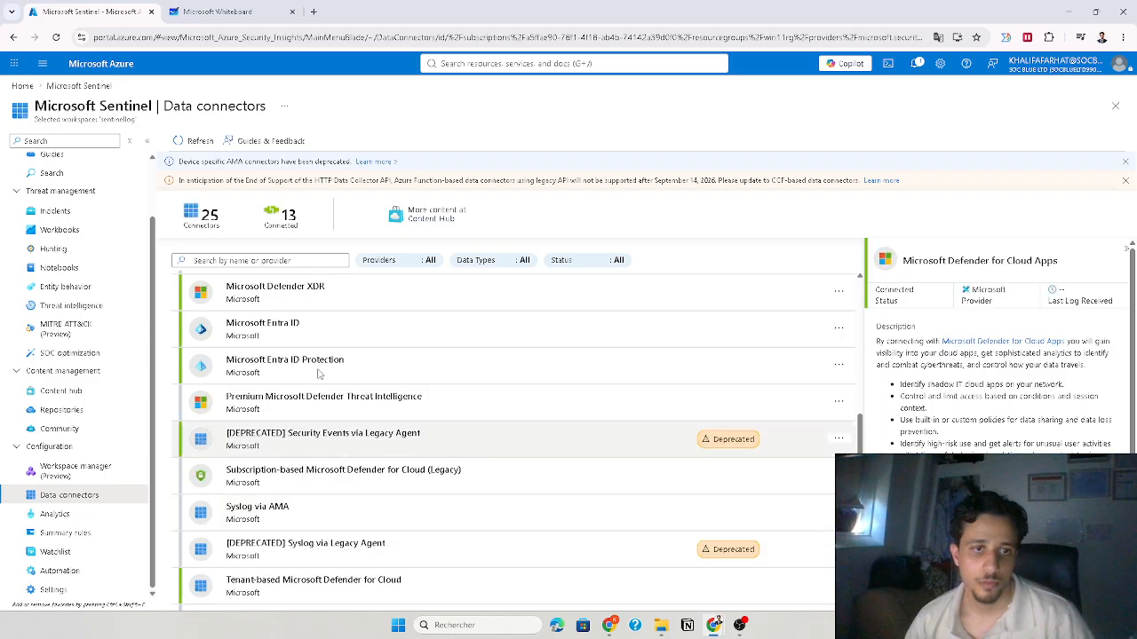
{"action": "left_click", "coordinate": [341, 336]}
{"action": "left_click", "coordinate": [941, 592]}
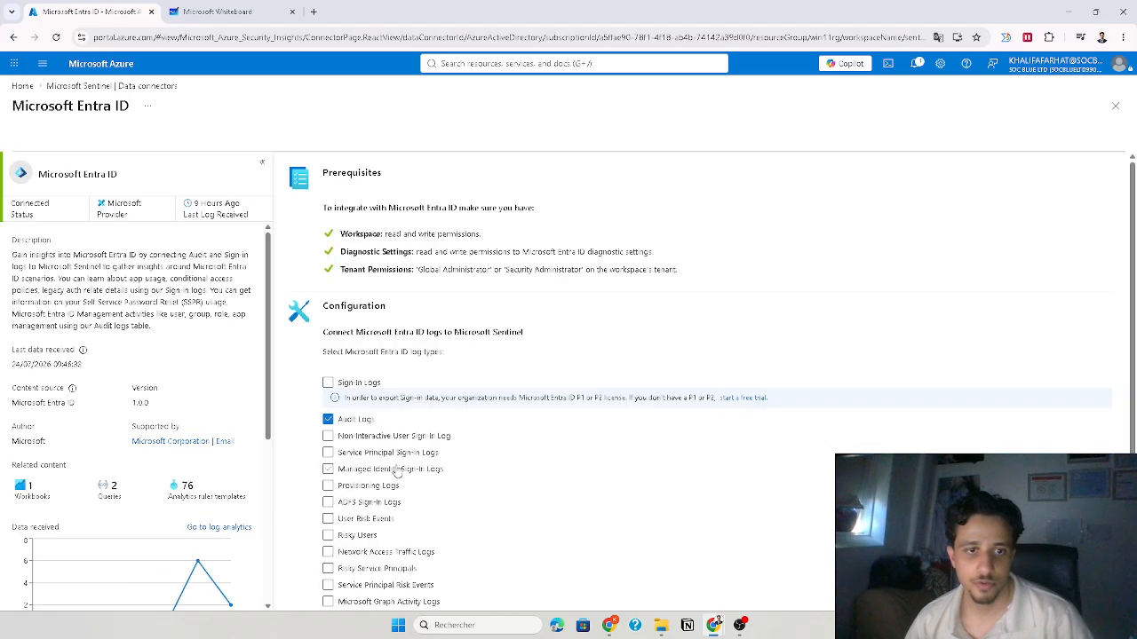
{"action": "scroll", "coordinate": [395, 471], "scroll_direction": "down", "scroll_amount": 1}
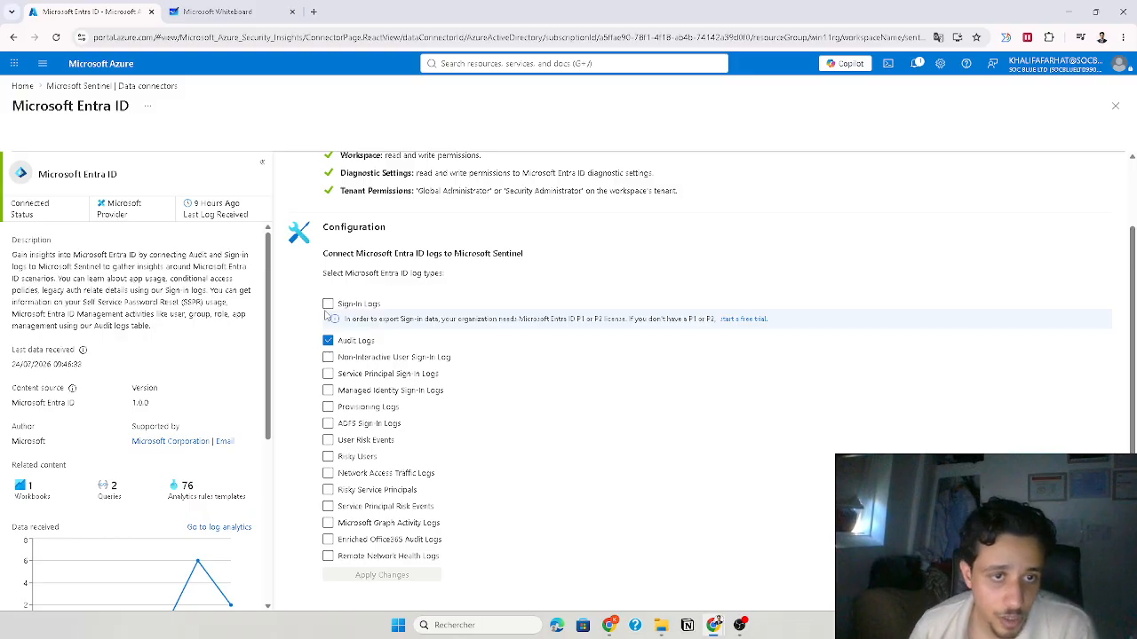
{"action": "left_click", "coordinate": [328, 304]}
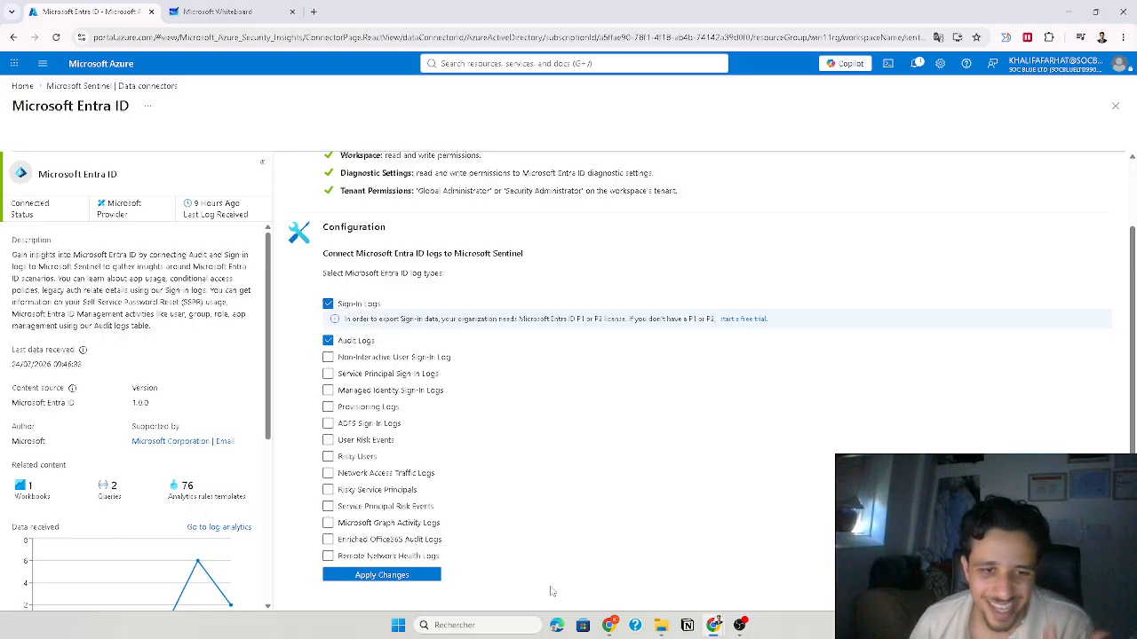
{"action": "left_click", "coordinate": [387, 575]}
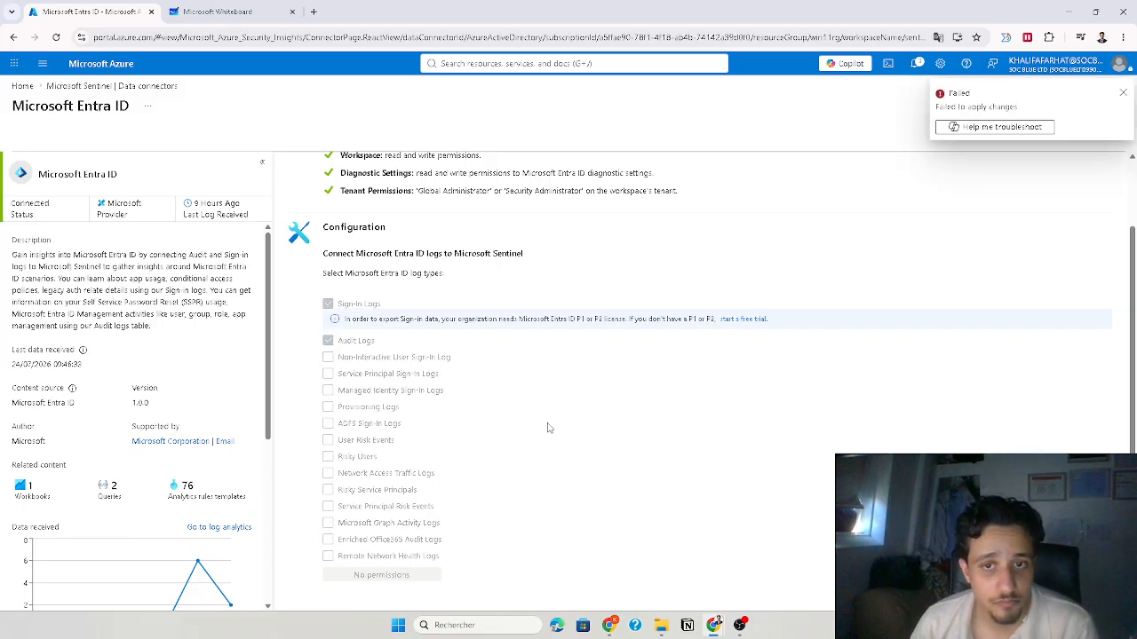
Examine the Entra ID connector's received-data chart and data types, and return to the data connectors list.
{"action": "scroll", "coordinate": [236, 528], "scroll_direction": "down", "scroll_amount": 3}
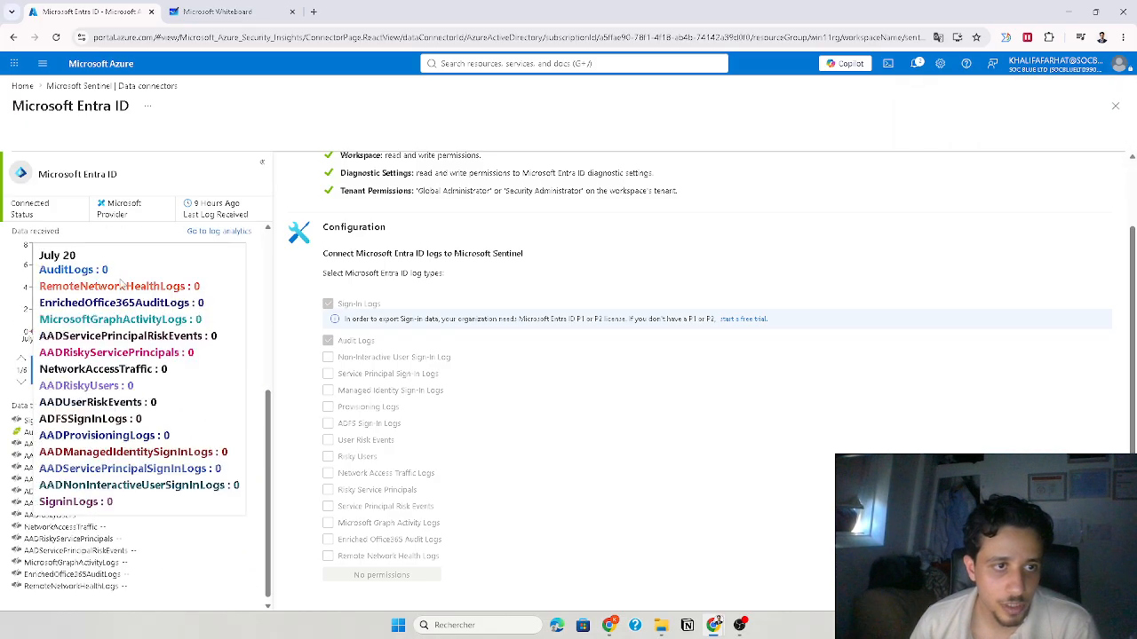
{"action": "mouse_move", "coordinate": [199, 279]}
{"action": "scroll", "coordinate": [430, 429], "scroll_direction": "up", "scroll_amount": 1}
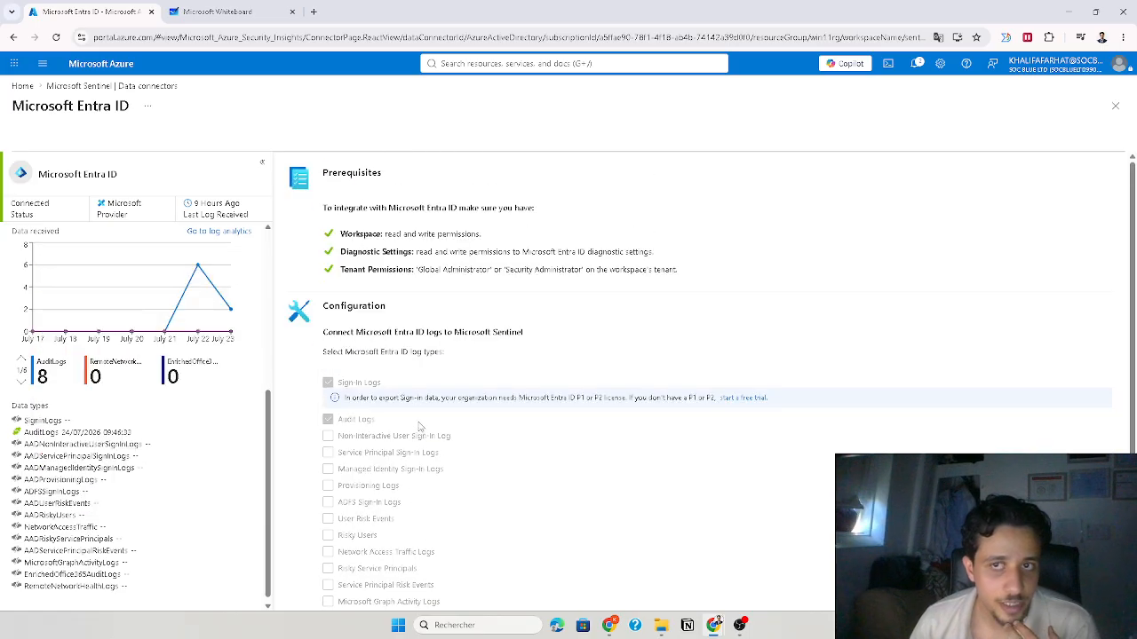
{"action": "left_click", "coordinate": [1116, 105]}
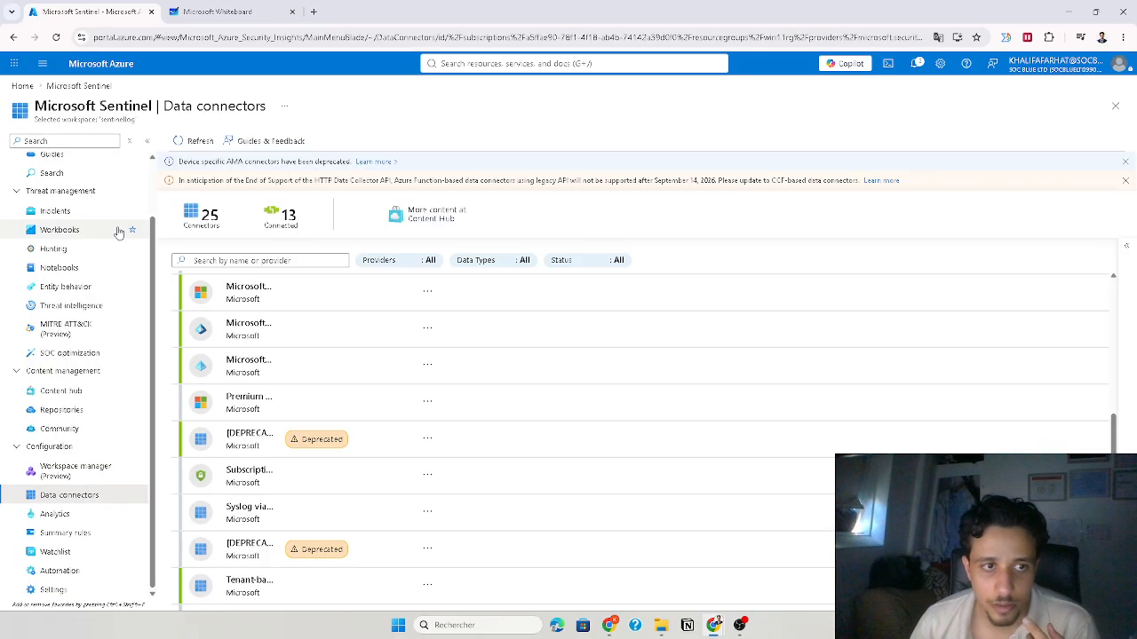
{"action": "scroll", "coordinate": [331, 474], "scroll_direction": "down", "scroll_amount": 4}
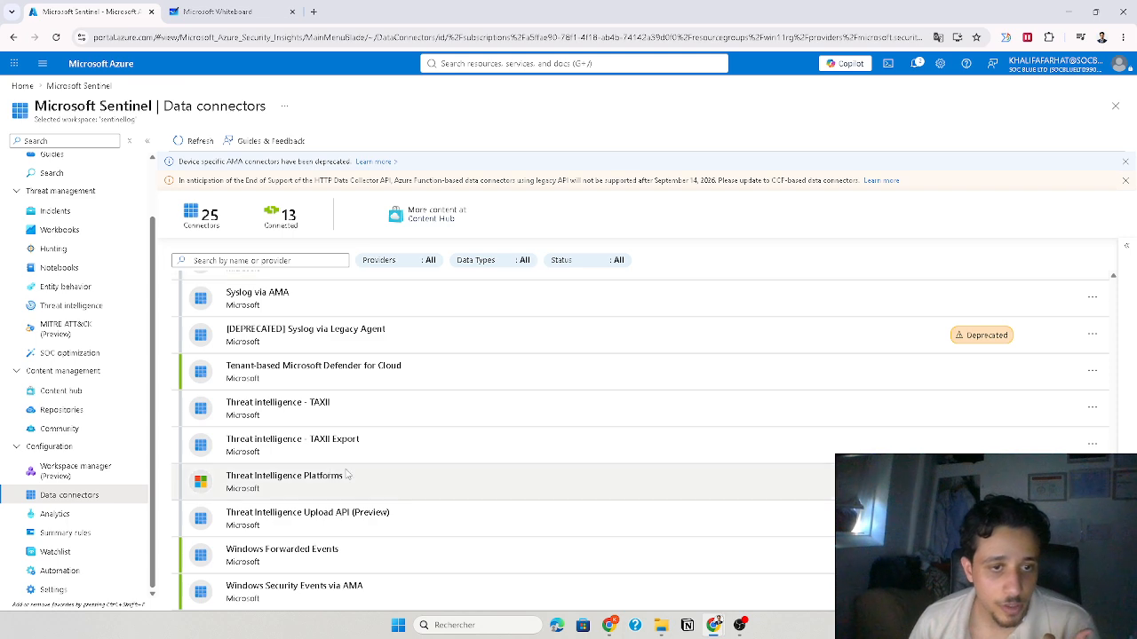
Examine the details of the Threat intelligence - TAXII and Microsoft Defender for Endpoint connectors.
{"action": "left_click", "coordinate": [359, 414]}
{"action": "scroll", "coordinate": [604, 454], "scroll_direction": "up", "scroll_amount": 1}
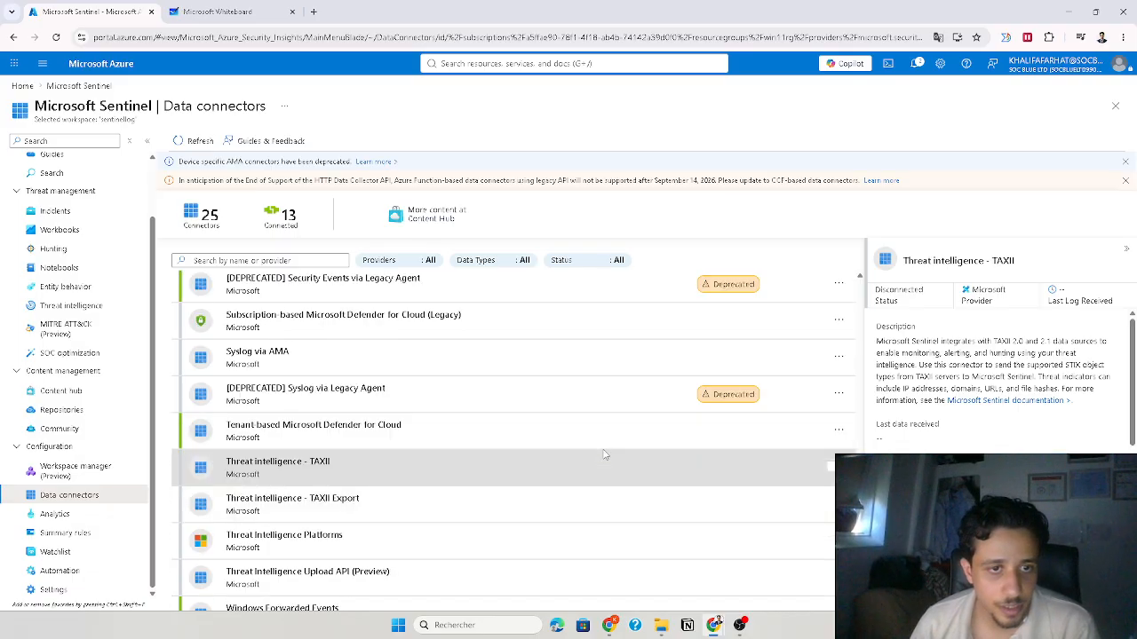
{"action": "scroll", "coordinate": [773, 520], "scroll_direction": "down", "scroll_amount": 1}
{"action": "scroll", "coordinate": [675, 515], "scroll_direction": "up", "scroll_amount": 4}
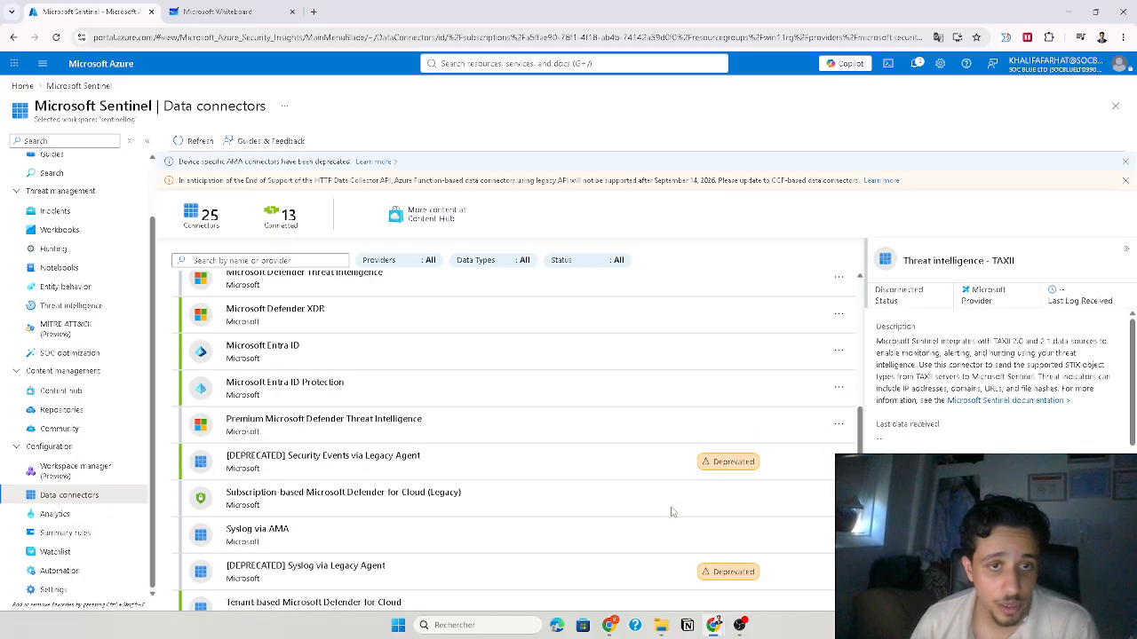
{"action": "scroll", "coordinate": [673, 511], "scroll_direction": "up", "scroll_amount": 4}
{"action": "left_click", "coordinate": [345, 421]}
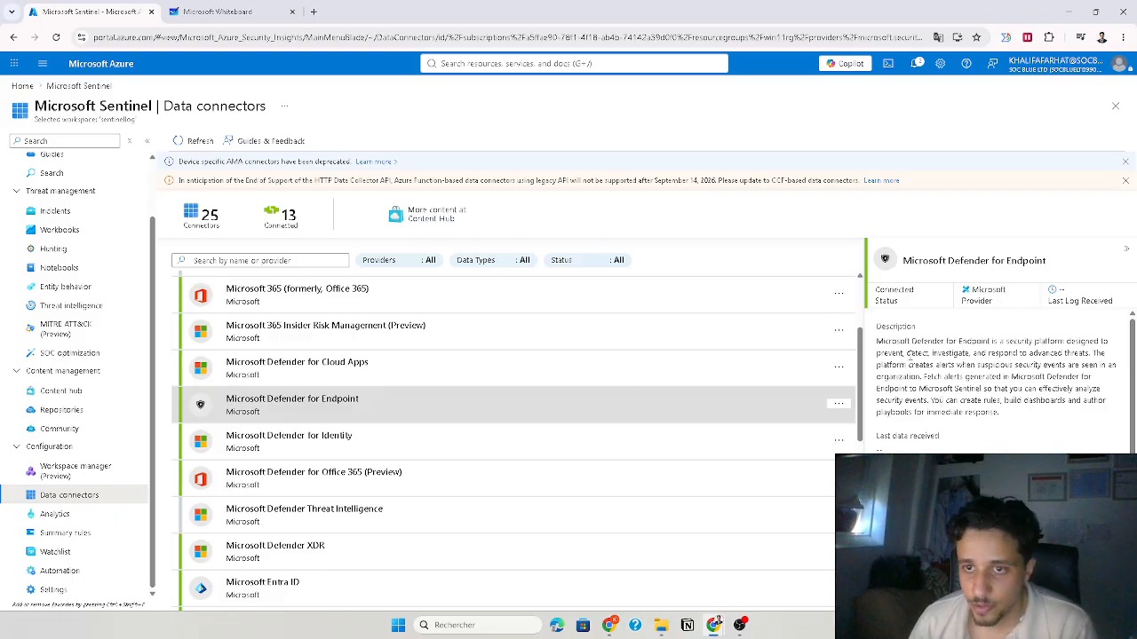
{"action": "scroll", "coordinate": [1010, 360], "scroll_direction": "down", "scroll_amount": 3}
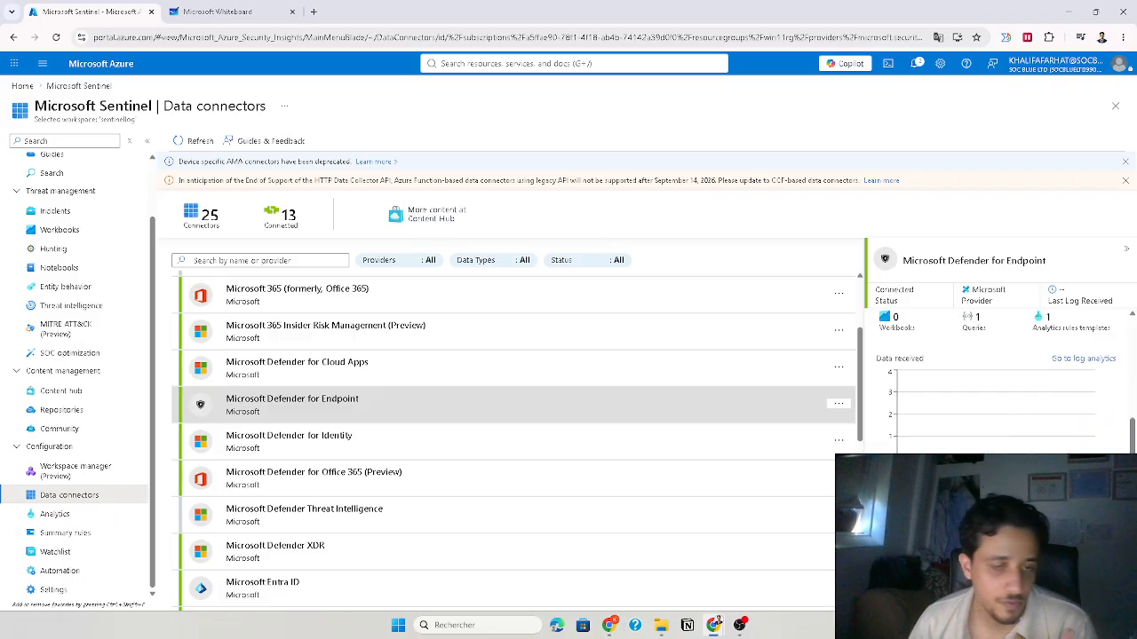
Open the Microsoft Defender XDR connector page and examine its received data and the event types available for connection.
{"action": "left_click", "coordinate": [393, 559]}
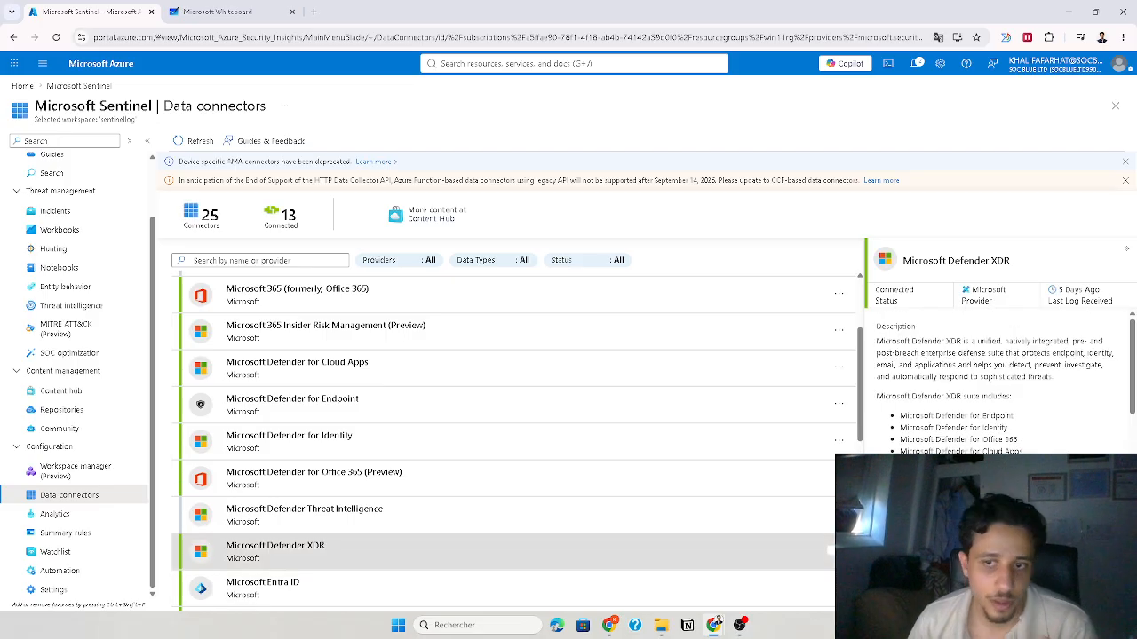
{"action": "left_click", "coordinate": [940, 592]}
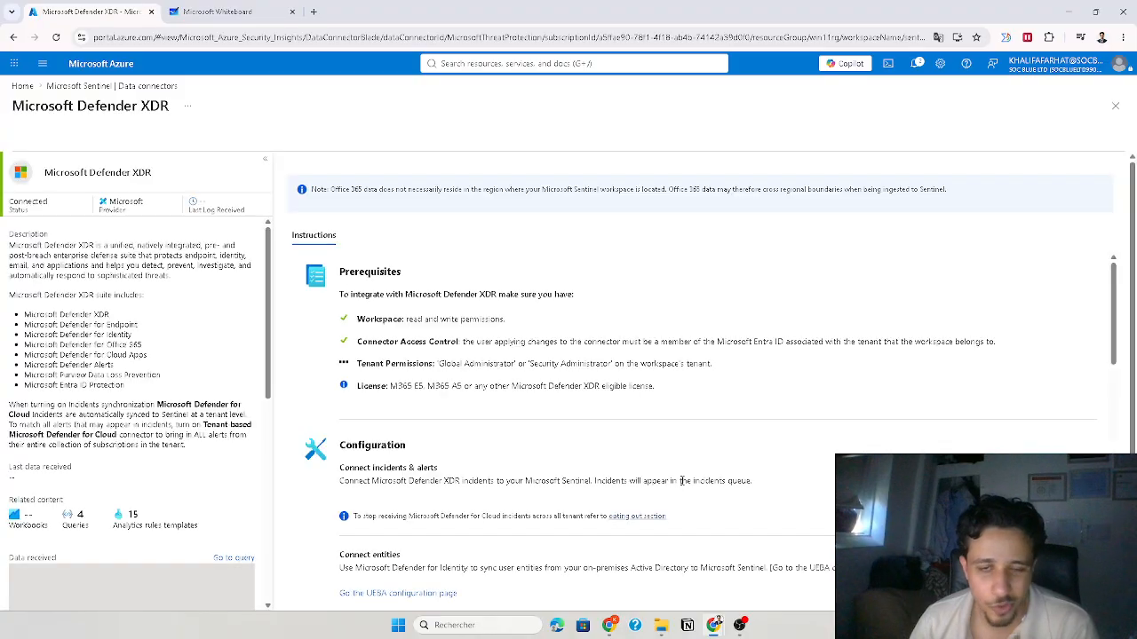
{"action": "scroll", "coordinate": [492, 470], "scroll_direction": "down", "scroll_amount": 4}
{"action": "scroll", "coordinate": [492, 469], "scroll_direction": "down", "scroll_amount": 6}
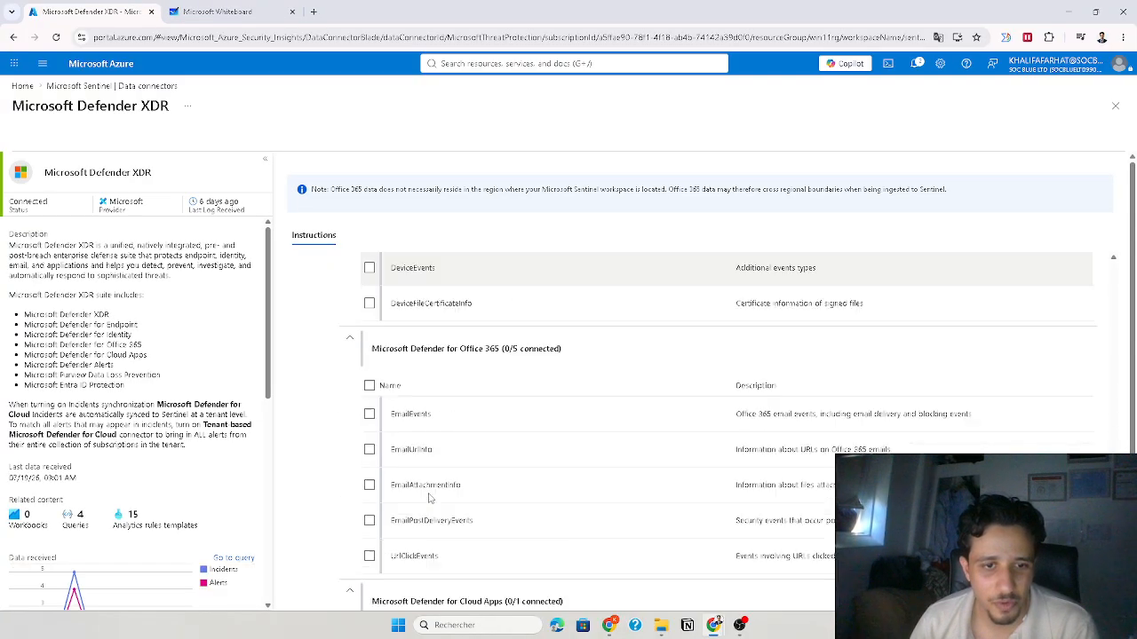
{"action": "scroll", "coordinate": [428, 494], "scroll_direction": "up", "scroll_amount": 8}
{"action": "scroll", "coordinate": [224, 493], "scroll_direction": "down", "scroll_amount": 3}
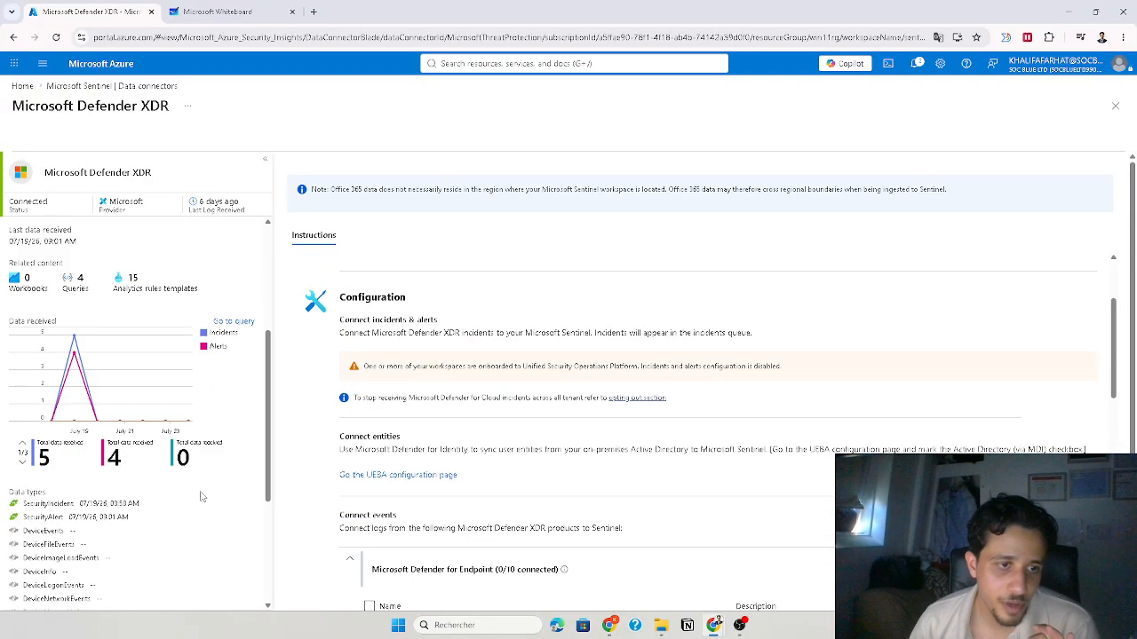
{"action": "scroll", "coordinate": [224, 494], "scroll_direction": "up", "scroll_amount": 1}
{"action": "scroll", "coordinate": [460, 458], "scroll_direction": "up", "scroll_amount": 2}
{"action": "scroll", "coordinate": [459, 458], "scroll_direction": "down", "scroll_amount": 4}
{"action": "scroll", "coordinate": [459, 459], "scroll_direction": "down", "scroll_amount": 1}
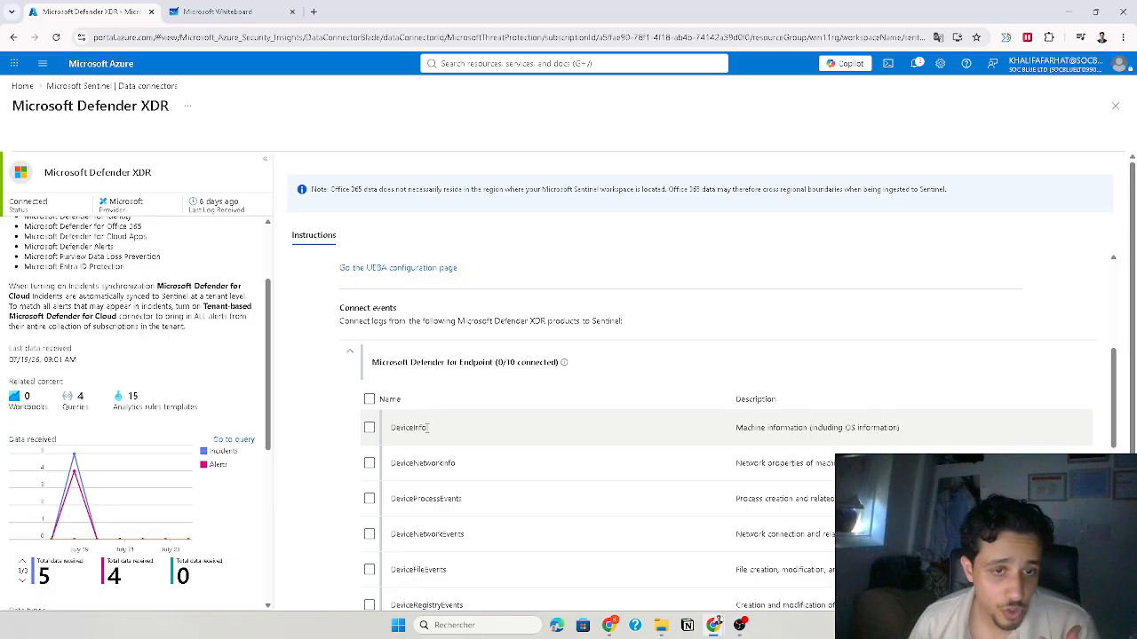
Select all event types for Microsoft Defender for Endpoint, Microsoft Defender for Cloud Apps and Microsoft Defender for Identity.
{"action": "left_click", "coordinate": [370, 400]}
{"action": "scroll", "coordinate": [371, 426], "scroll_direction": "down", "scroll_amount": 5}
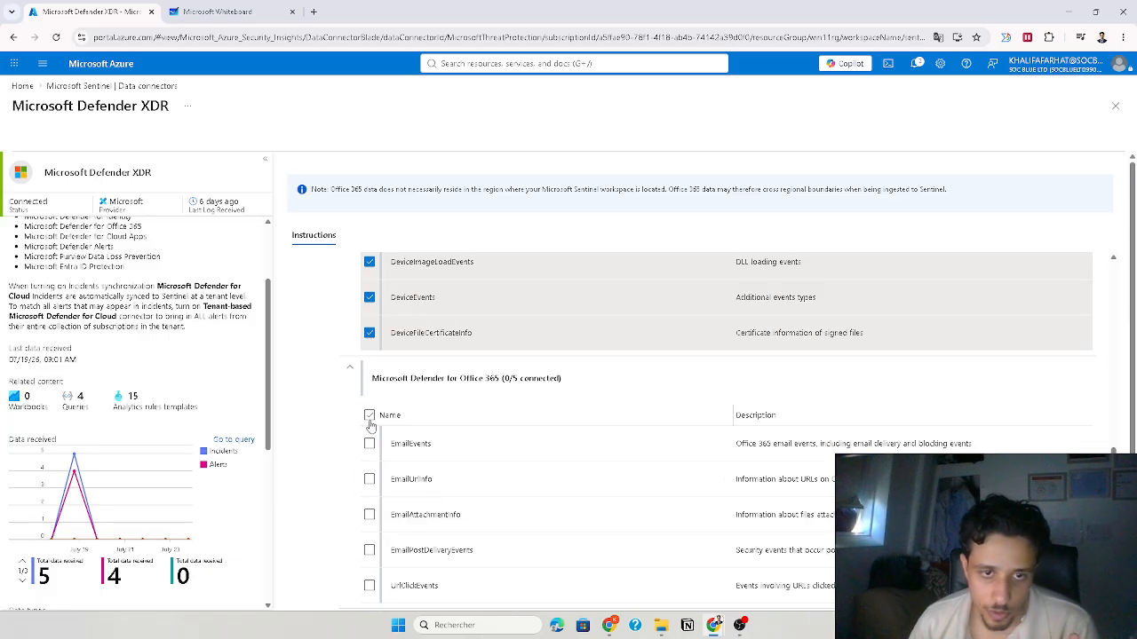
{"action": "scroll", "coordinate": [369, 424], "scroll_direction": "down", "scroll_amount": 5}
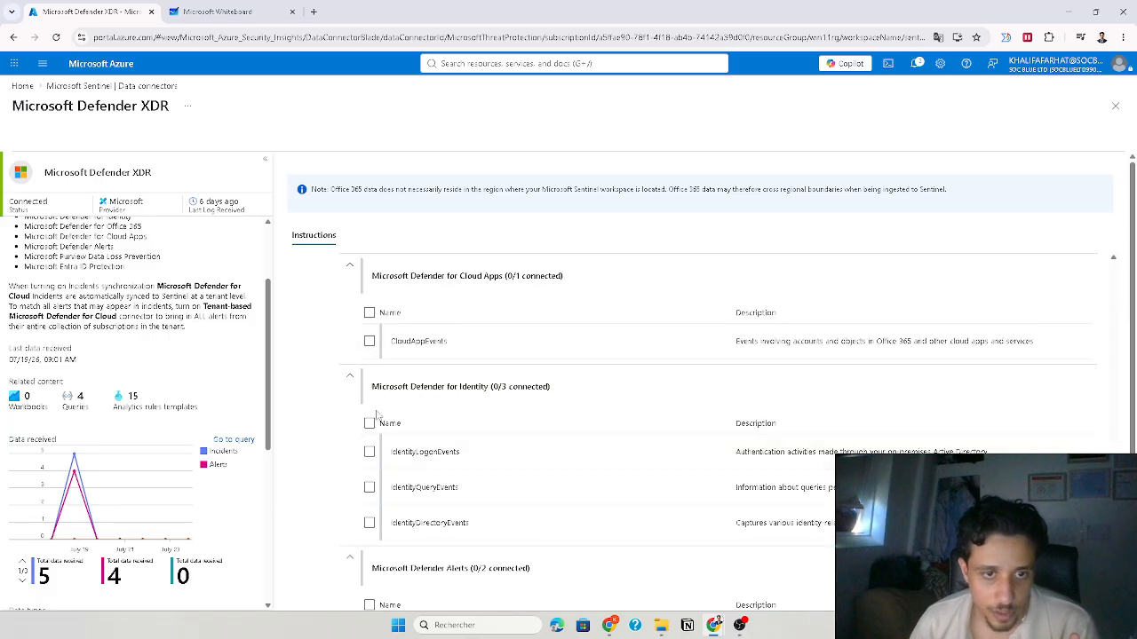
{"action": "left_click", "coordinate": [370, 312]}
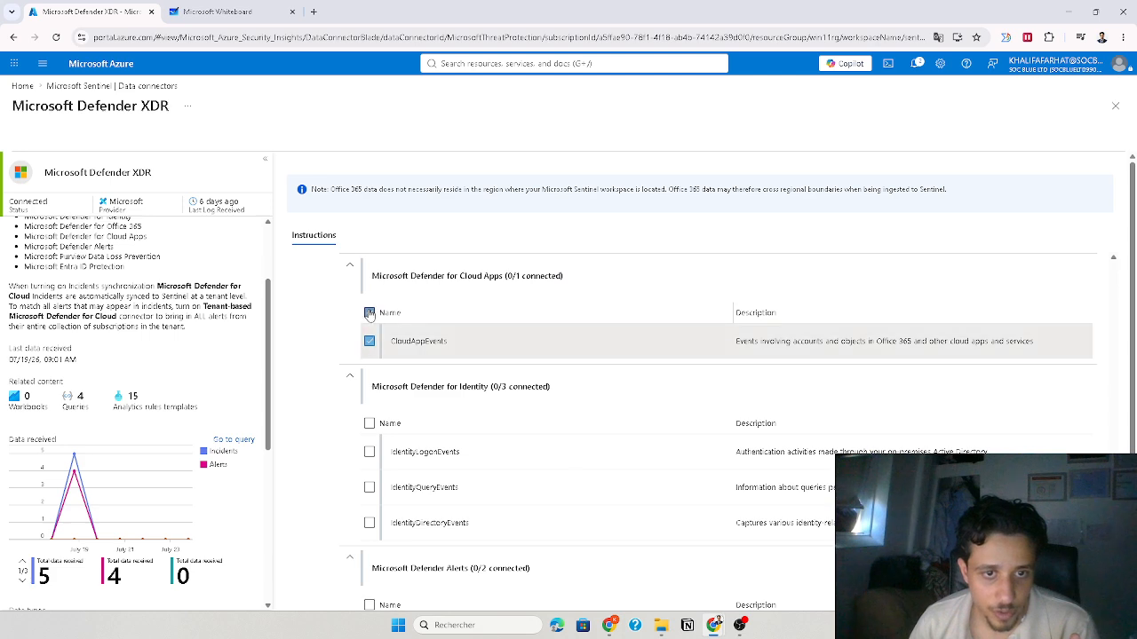
{"action": "left_click", "coordinate": [369, 423]}
Select all Microsoft Defender Alerts event types, apply the connector changes and return to the data connectors list.
{"action": "scroll", "coordinate": [370, 444], "scroll_direction": "down", "scroll_amount": 1}
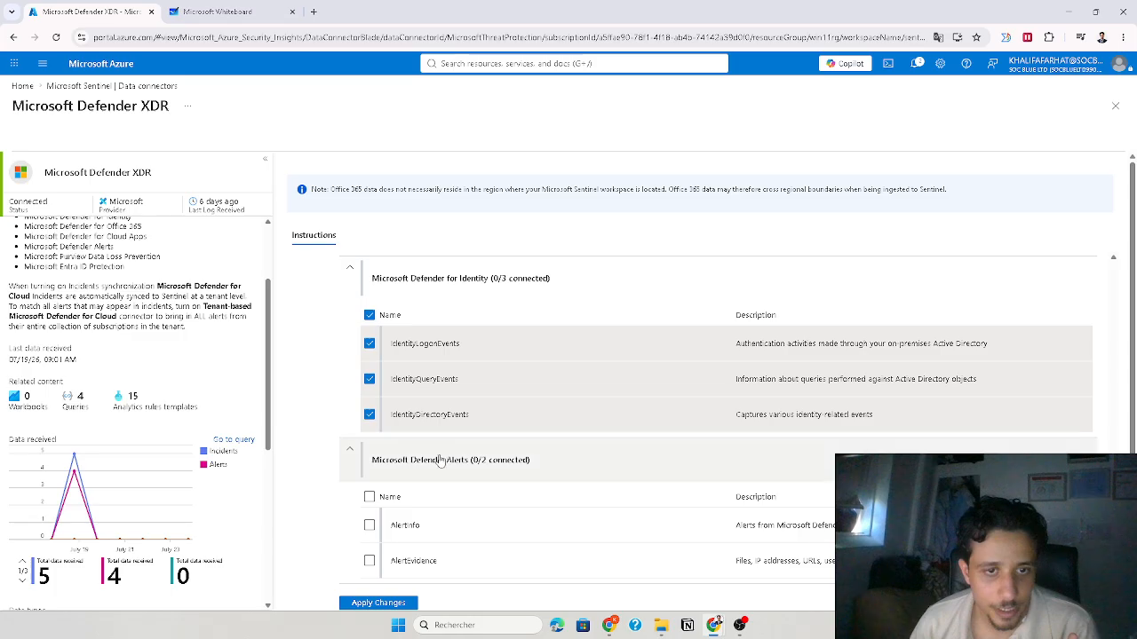
{"action": "left_click", "coordinate": [369, 498]}
{"action": "left_click", "coordinate": [377, 603]}
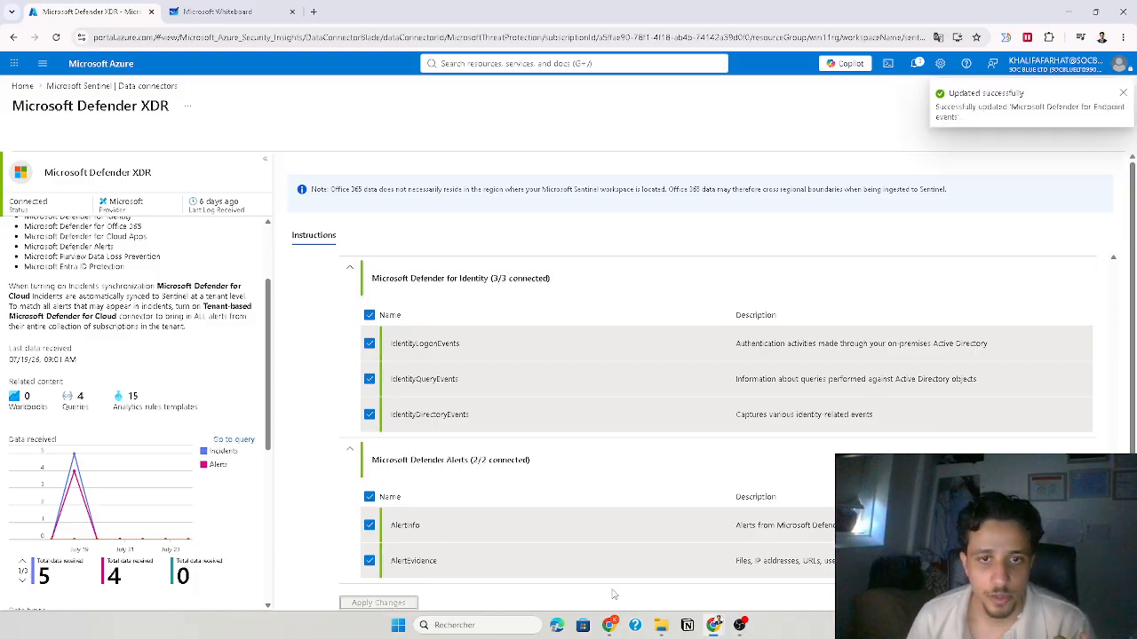
{"action": "left_click", "coordinate": [1123, 93]}
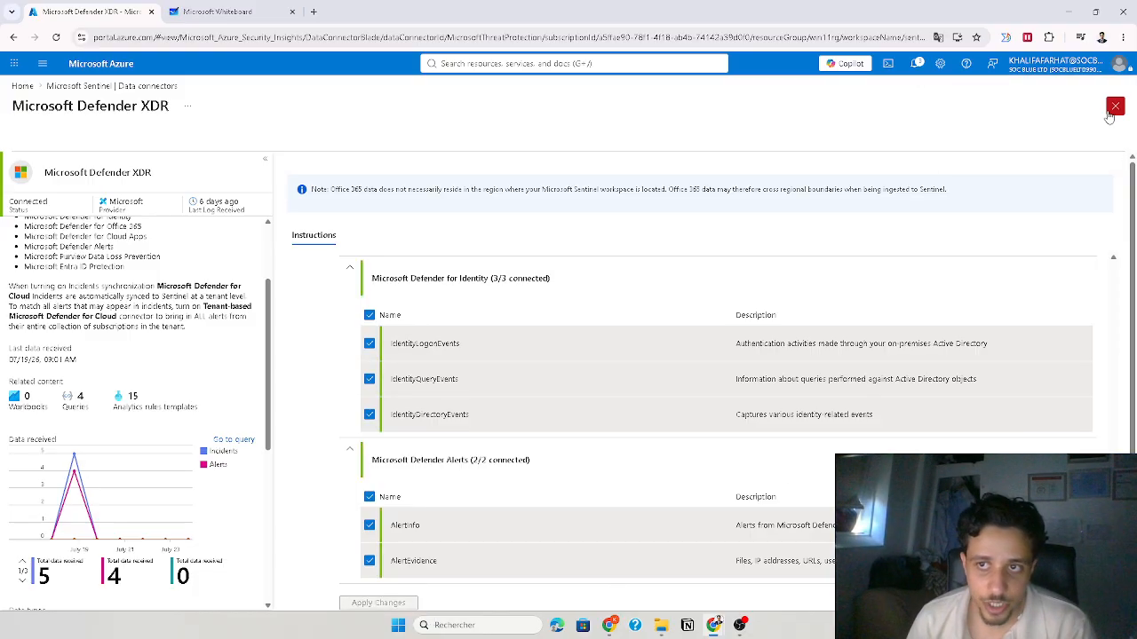
{"action": "left_click", "coordinate": [1116, 105]}
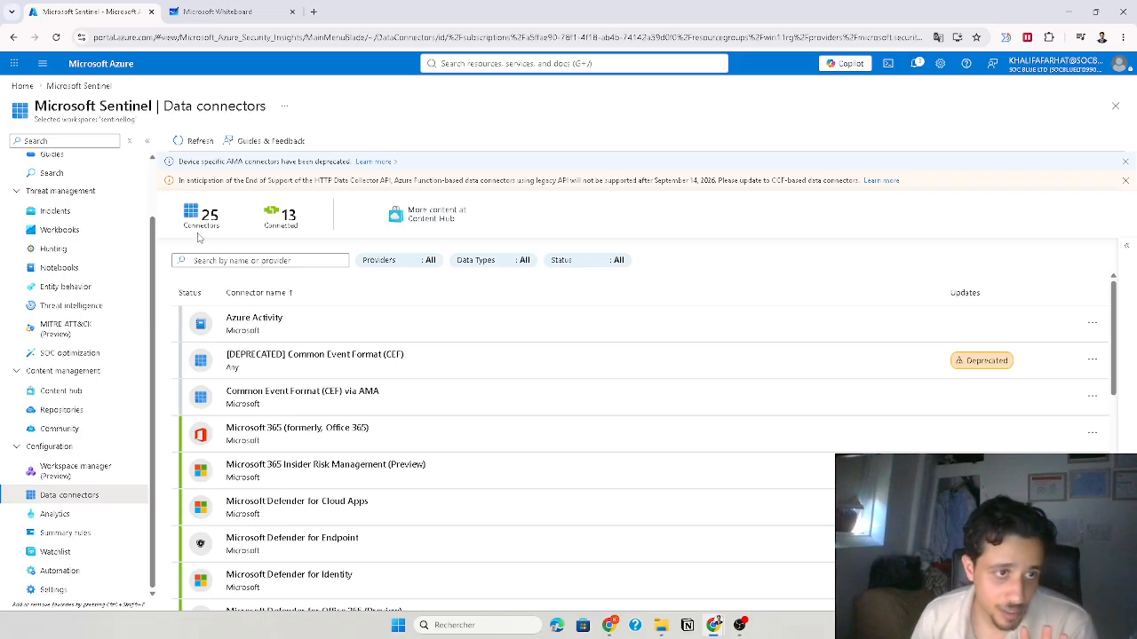
Open Sentinel's Logs page, dismiss the queries hub and set the query editor to KQL mode.
{"action": "scroll", "coordinate": [101, 238], "scroll_direction": "up", "scroll_amount": 1}
{"action": "left_click", "coordinate": [62, 200]}
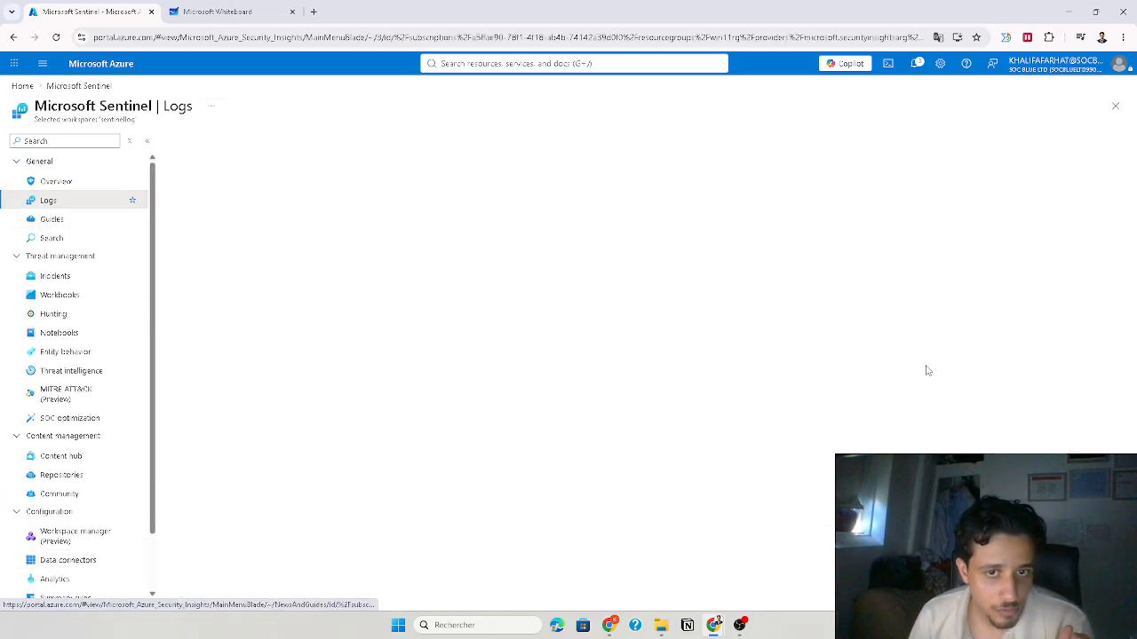
{"action": "left_click", "coordinate": [1076, 166]}
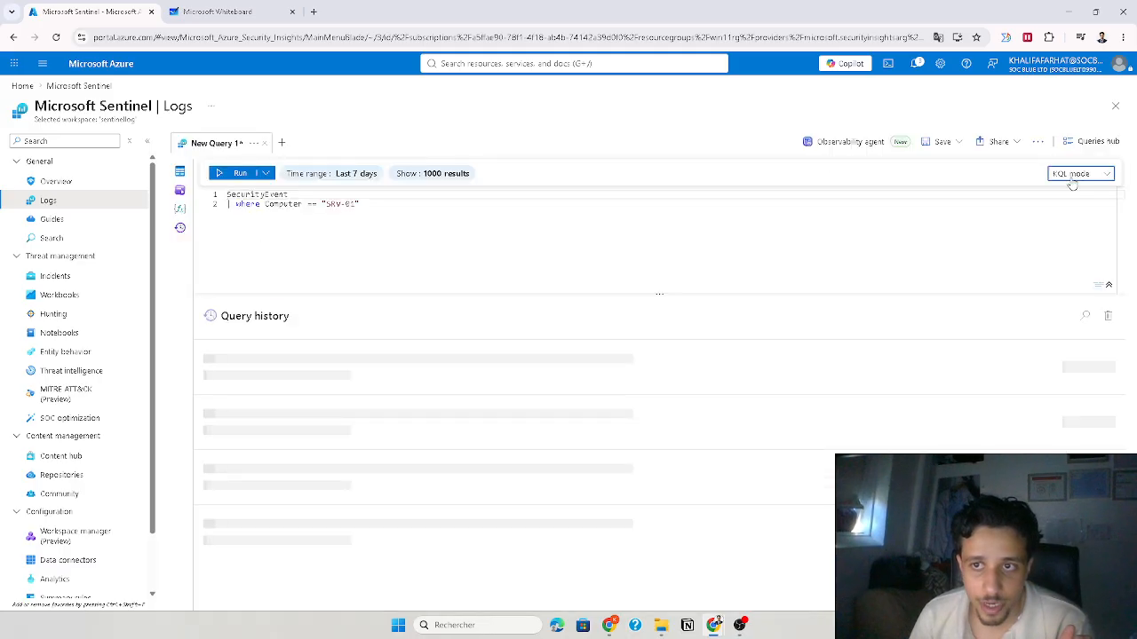
{"action": "left_click", "coordinate": [1072, 174]}
{"action": "left_click", "coordinate": [1052, 211]}
Show the workspace tables and expand the Security and Audit, Microsoft Sentinel and LogManagement groups.
{"action": "left_click", "coordinate": [179, 171]}
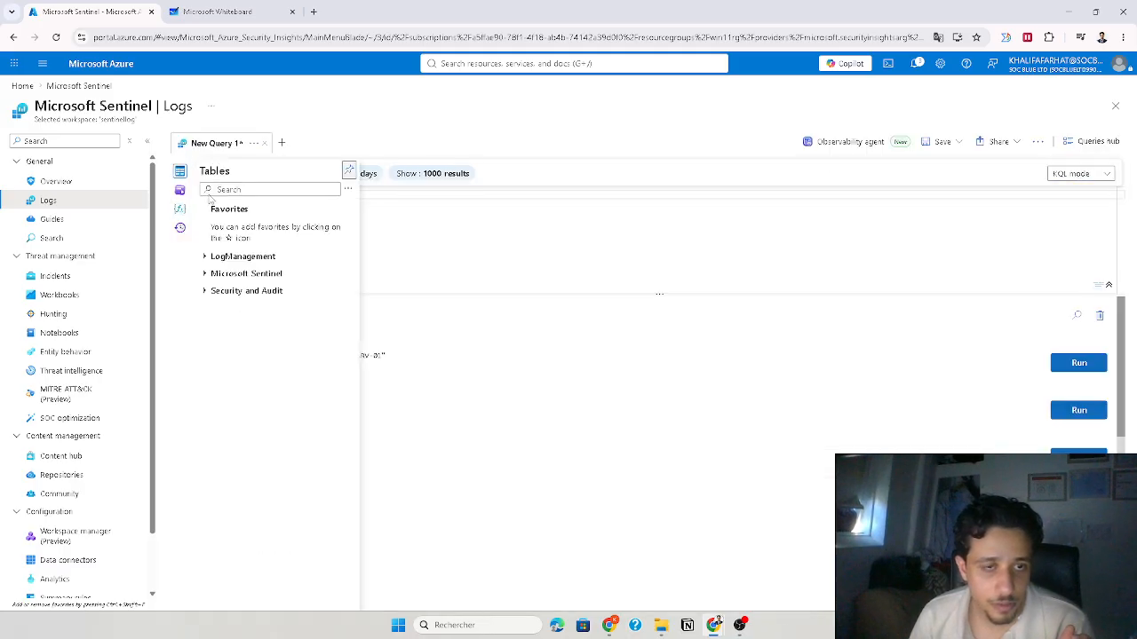
{"action": "left_click", "coordinate": [206, 293]}
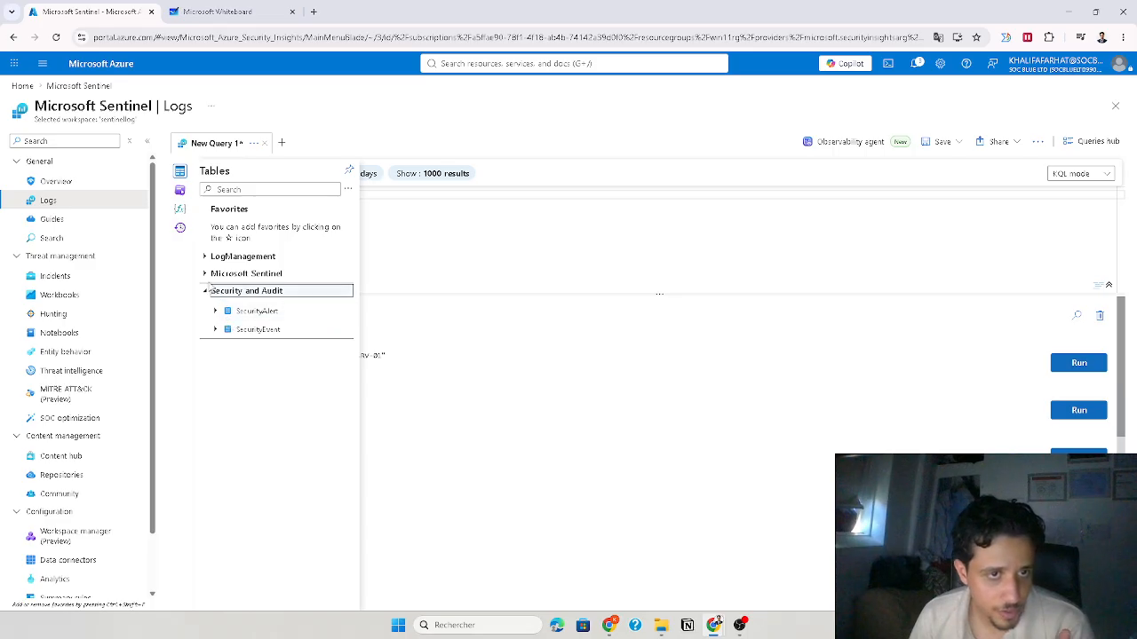
{"action": "left_click", "coordinate": [206, 275]}
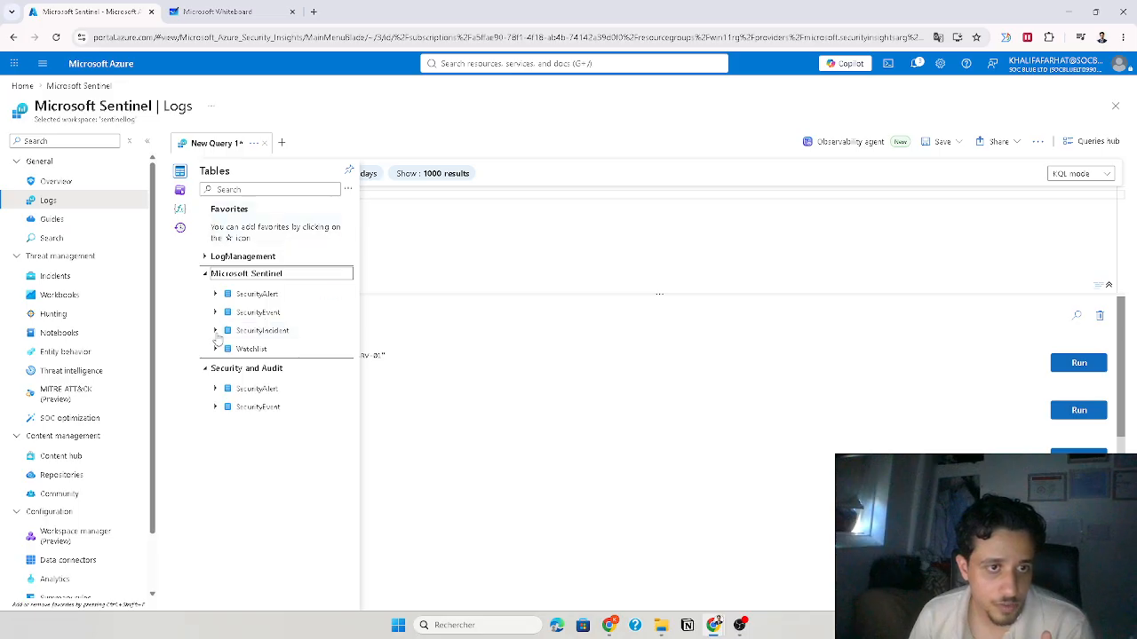
{"action": "left_click", "coordinate": [205, 256]}
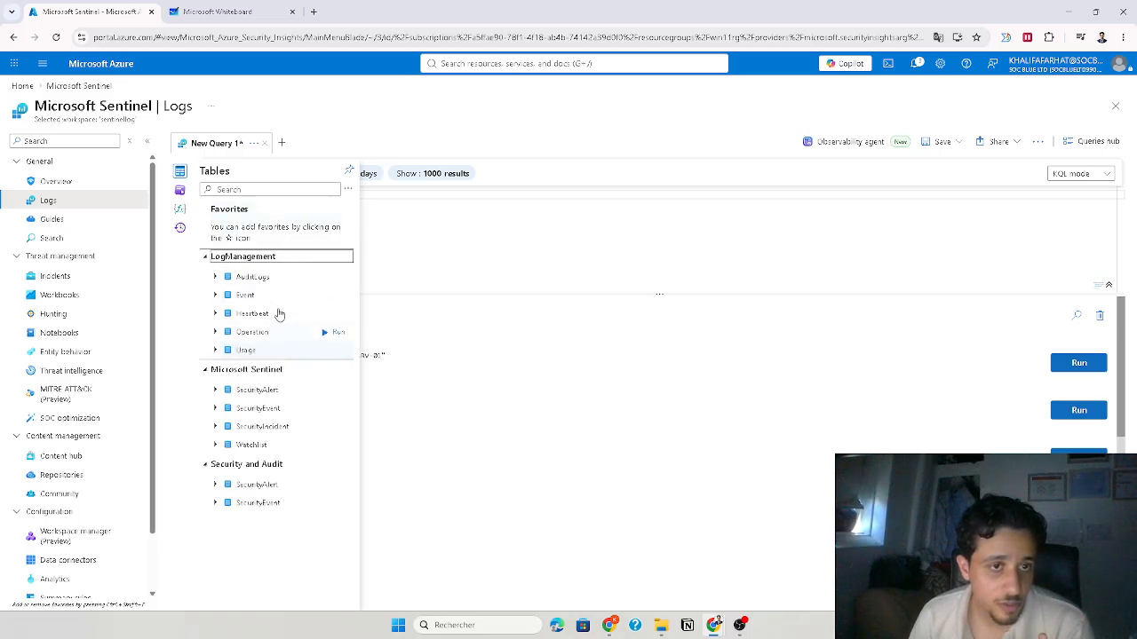
Replace the existing query with AuditLogs from the LogManagement tables, run it and examine the result columns.
{"action": "left_click", "coordinate": [342, 277]}
{"action": "left_click_drag", "start_coordinate": [386, 220], "coordinate": [283, 193]}
{"action": "key", "text": "BackSpace"}
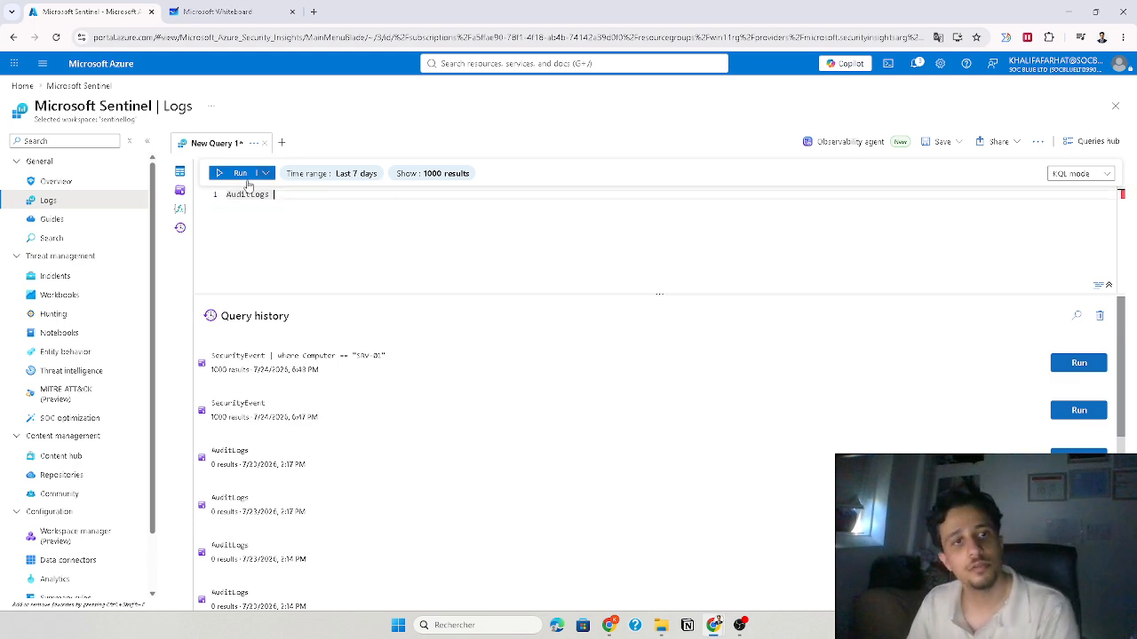
{"action": "left_click", "coordinate": [220, 173]}
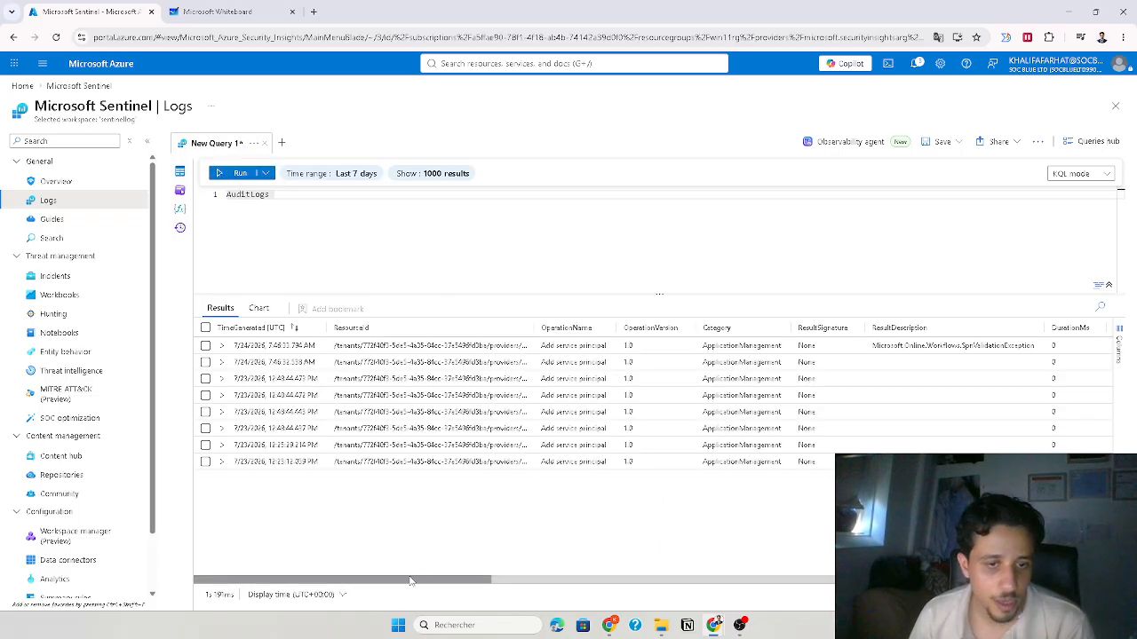
{"action": "left_click_drag", "start_coordinate": [410, 581], "coordinate": [719, 604]}
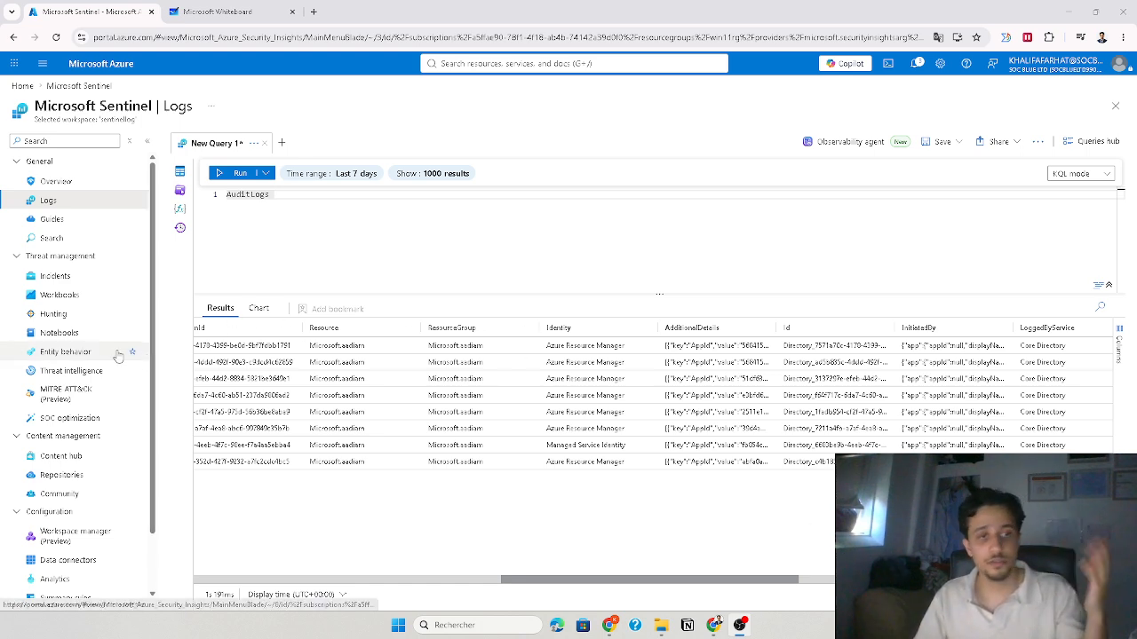
Open the Content hub, discarding the unsaved query, reload the page and search the solutions for "aws".
{"action": "left_click", "coordinate": [85, 459]}
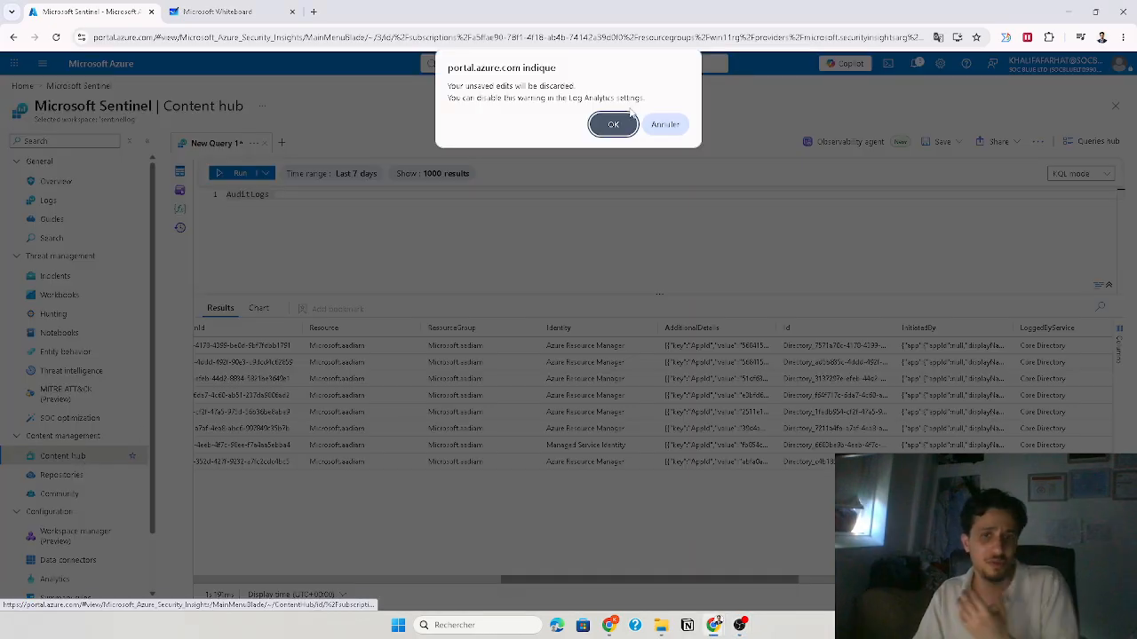
{"action": "left_click", "coordinate": [627, 121]}
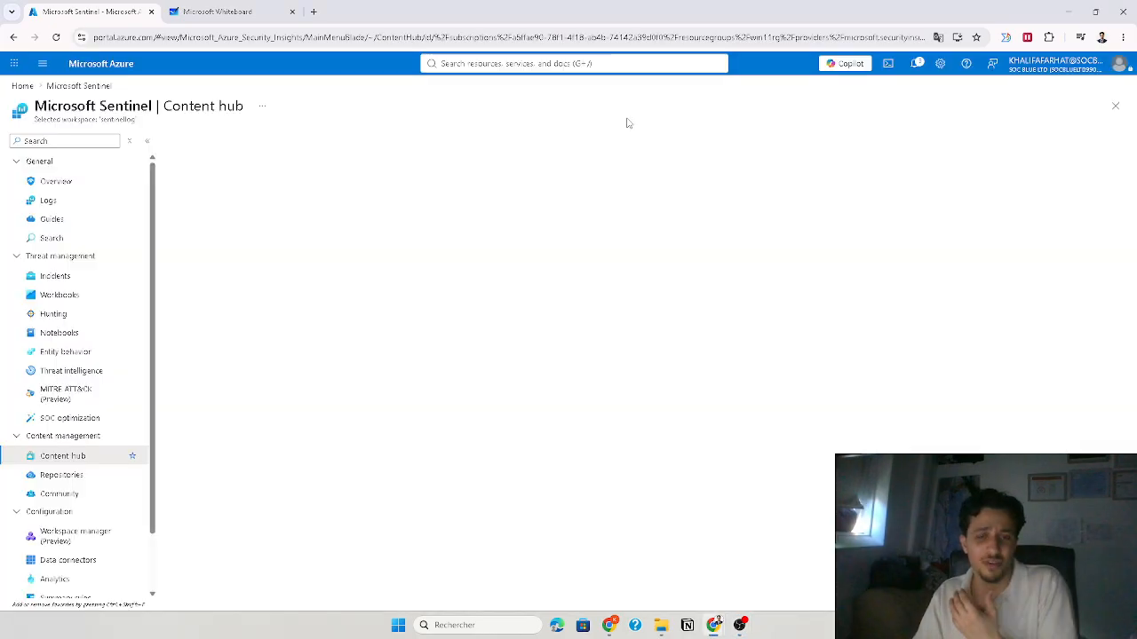
{"action": "left_click", "coordinate": [56, 36]}
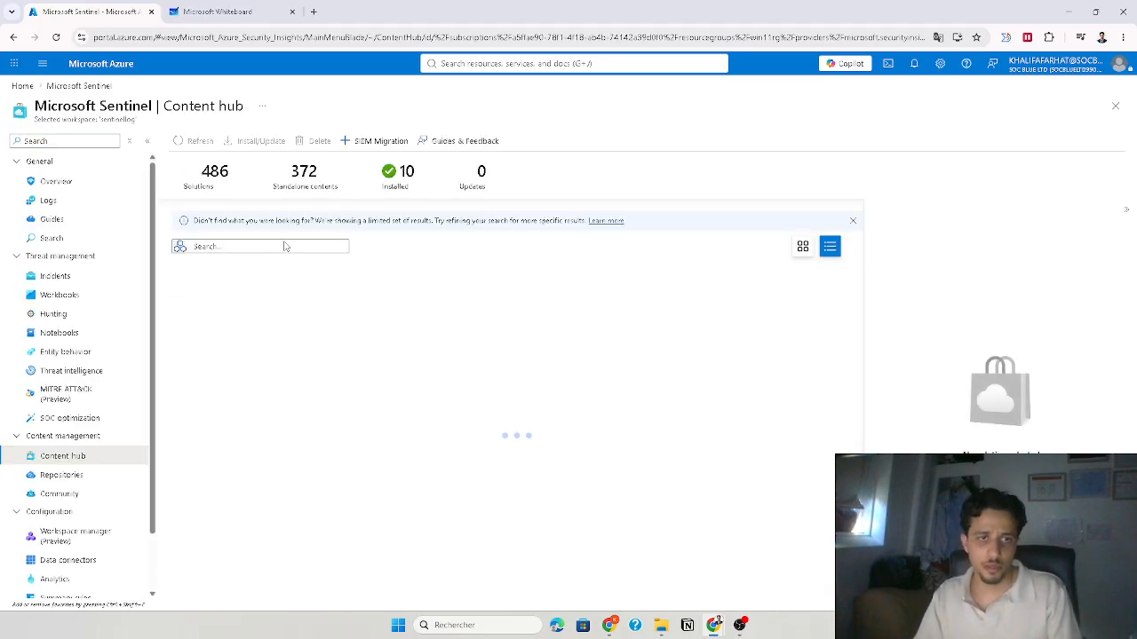
{"action": "left_click", "coordinate": [285, 245]}
{"action": "type", "text": "aws"}
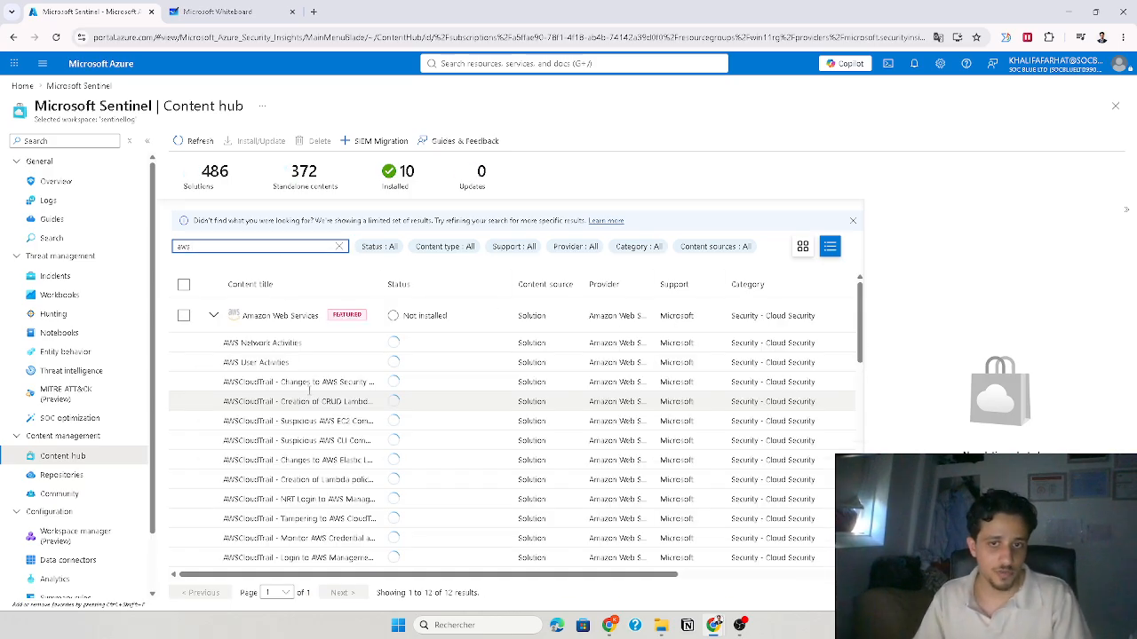
{"action": "scroll", "coordinate": [461, 446], "scroll_direction": "down", "scroll_amount": 3}
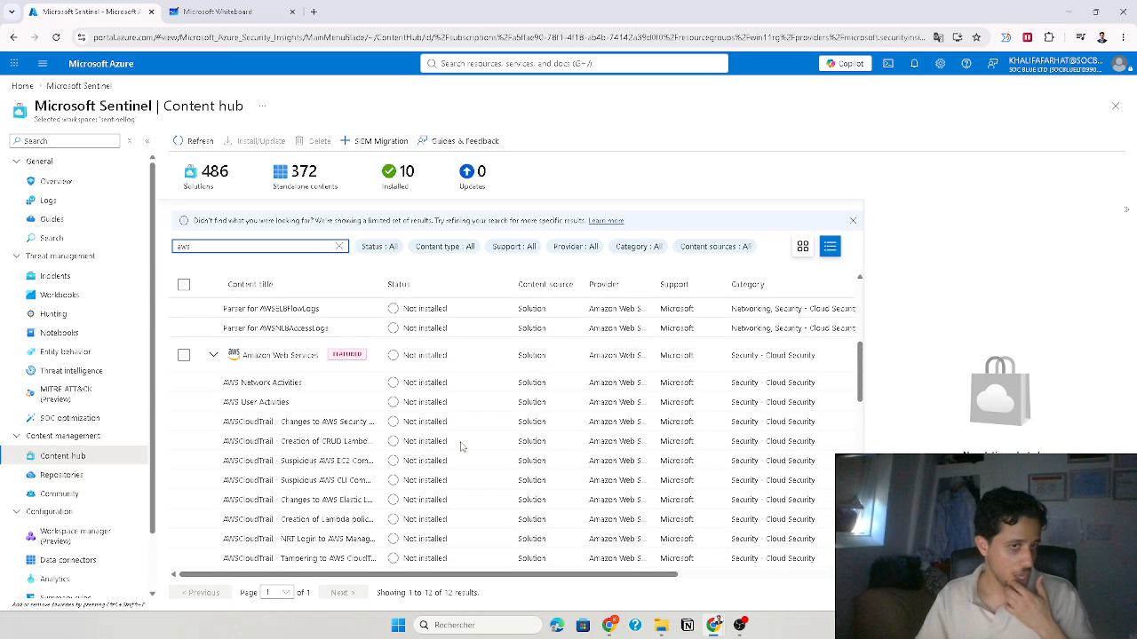
Select the Amazon Web Services solution, open its details page and review the overview.
{"action": "left_click", "coordinate": [251, 360]}
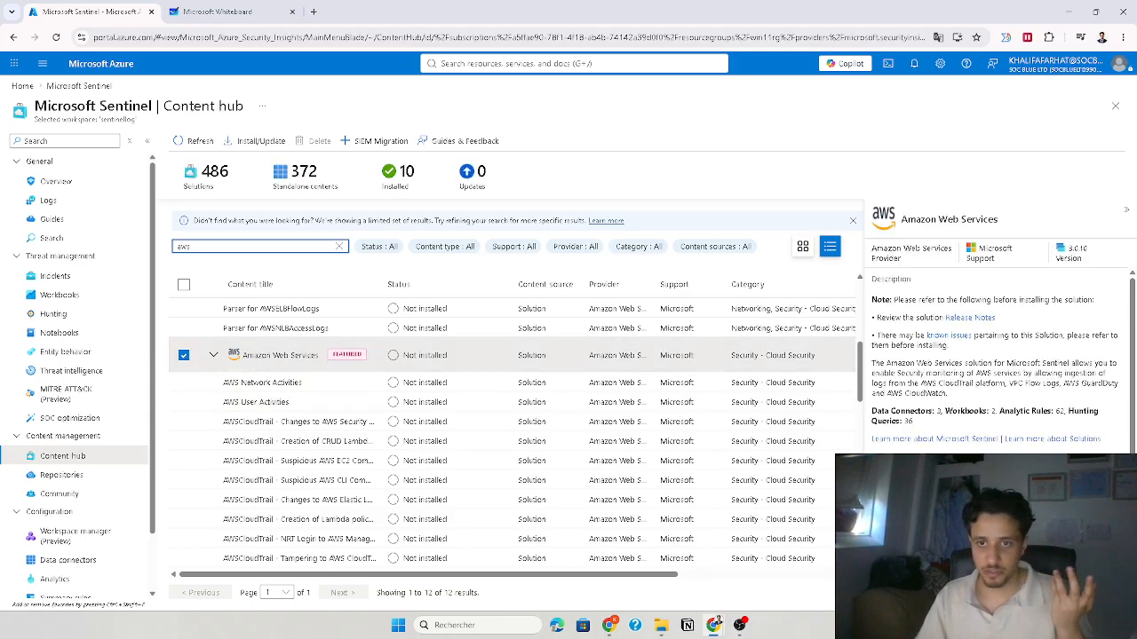
{"action": "scroll", "coordinate": [986, 365], "scroll_direction": "down", "scroll_amount": 1}
{"action": "left_click", "coordinate": [897, 479]}
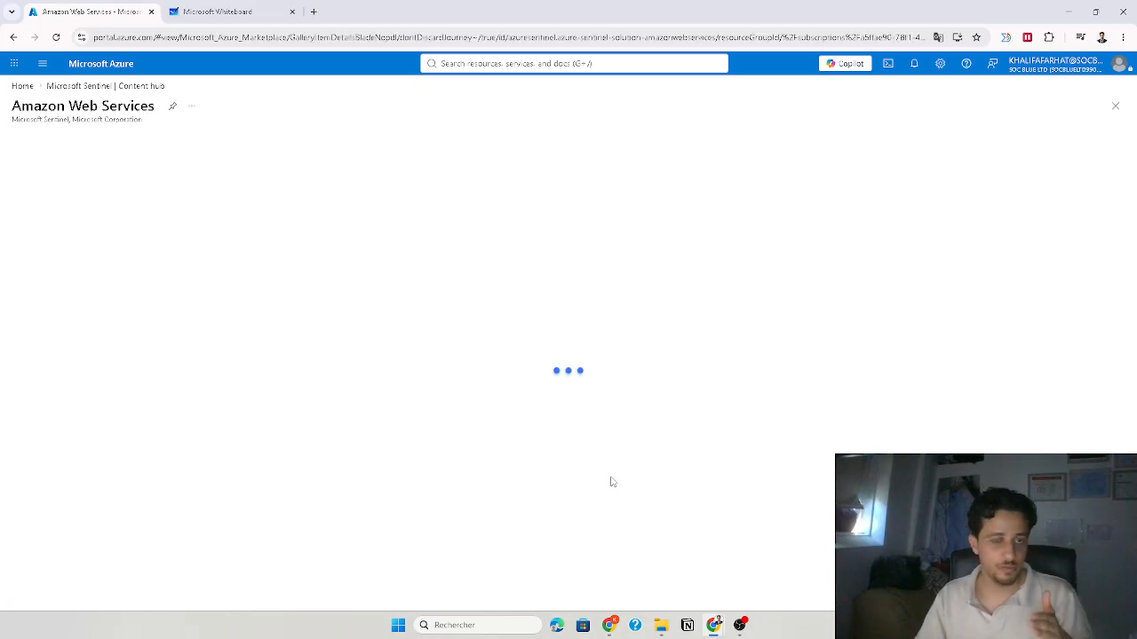
{"action": "scroll", "coordinate": [145, 436], "scroll_direction": "down", "scroll_amount": 2}
{"action": "scroll", "coordinate": [177, 466], "scroll_direction": "up", "scroll_amount": 1}
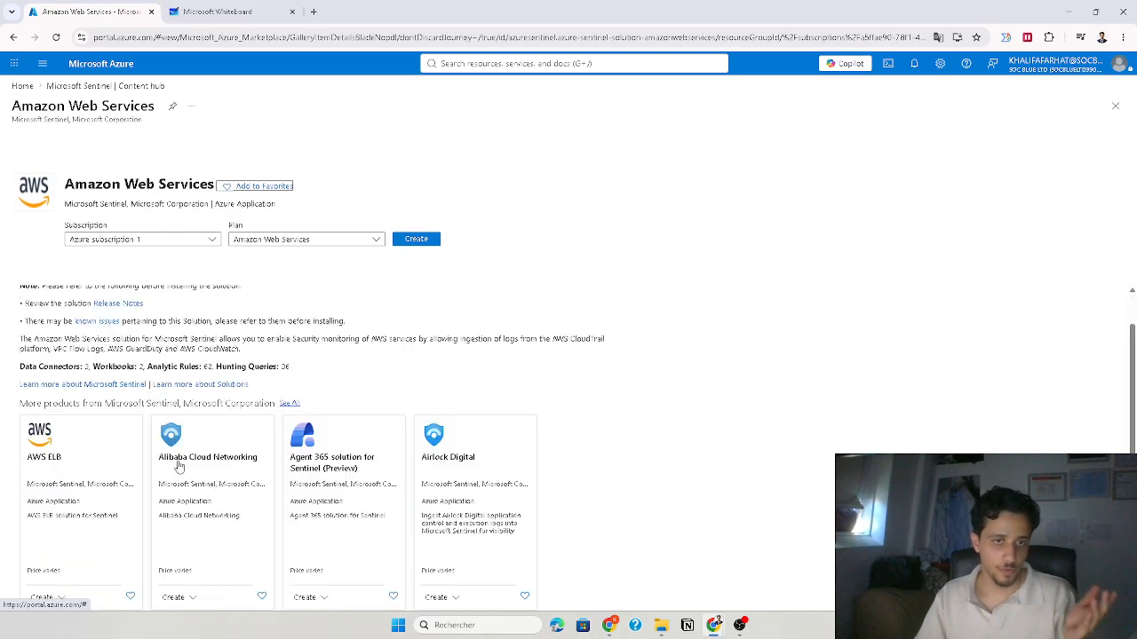
{"action": "scroll", "coordinate": [187, 462], "scroll_direction": "up", "scroll_amount": 1}
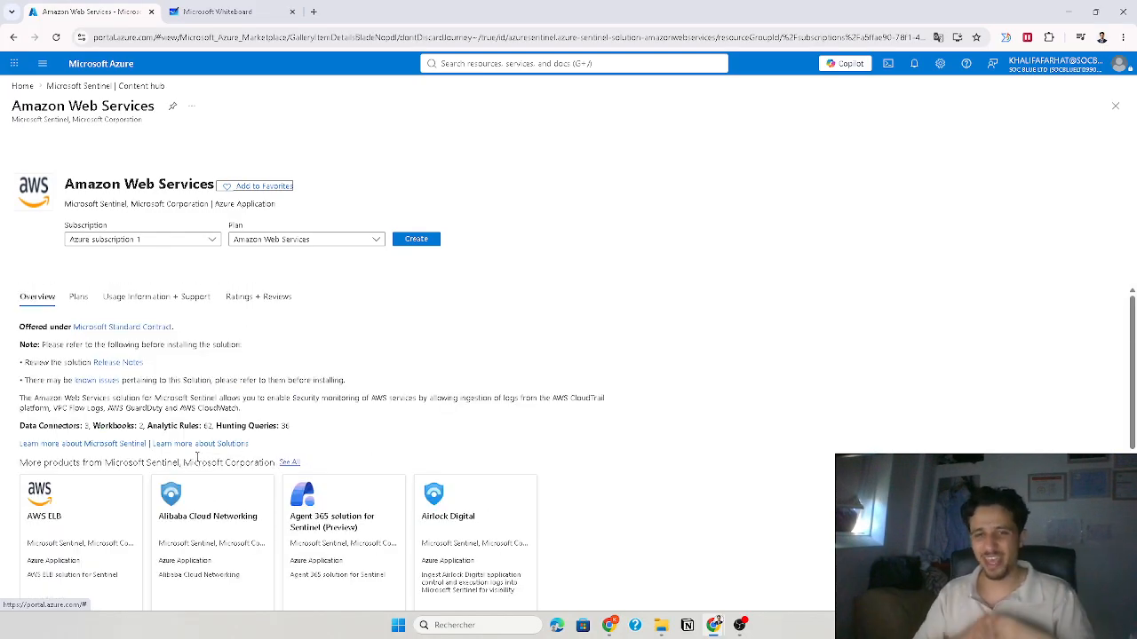